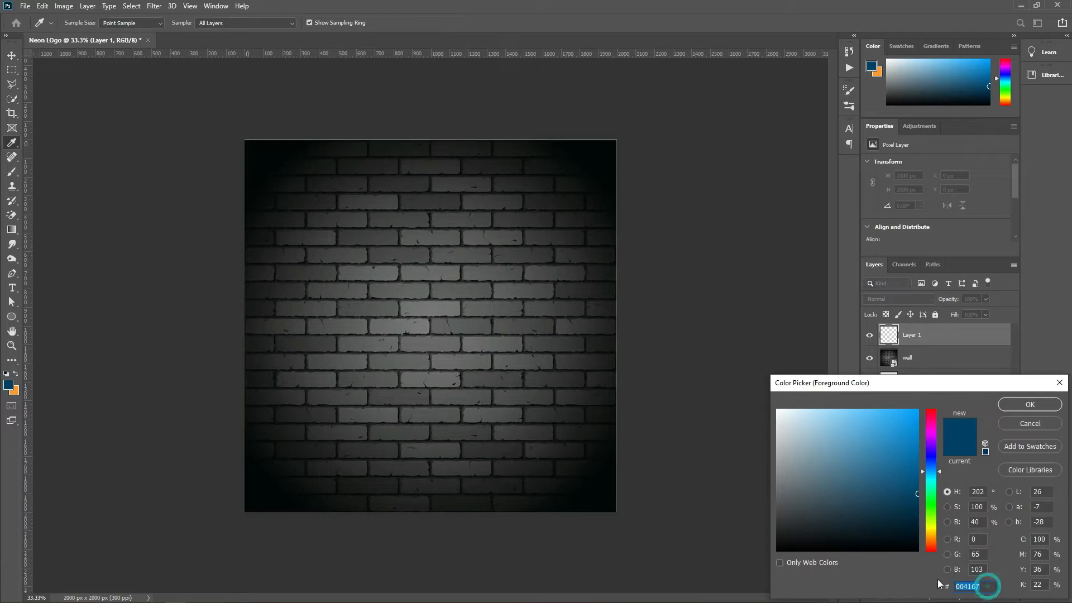
- Set the foreground colour to 004167
click(1041, 404)
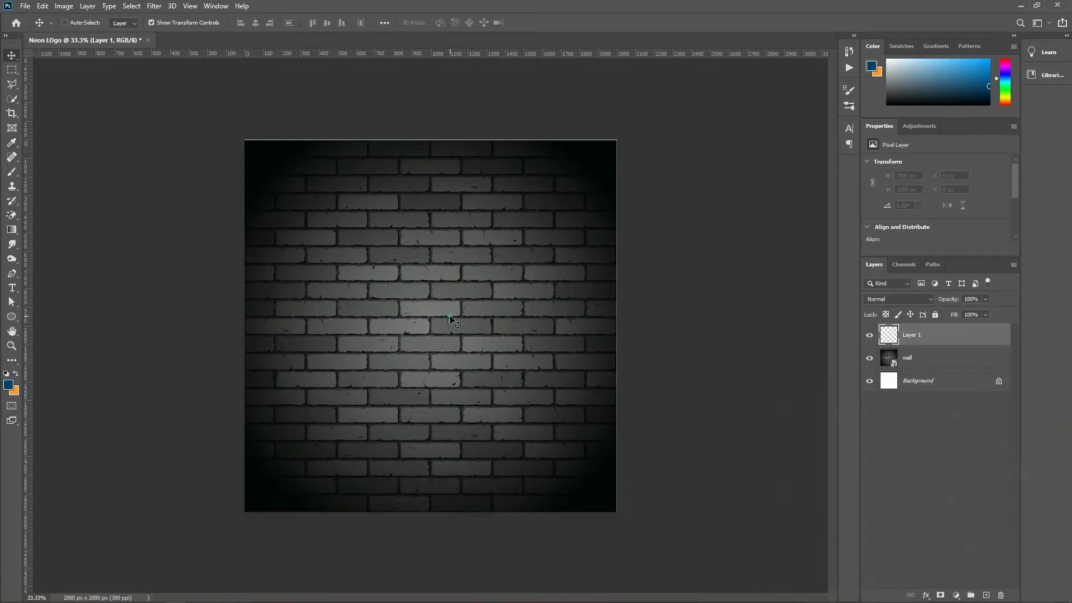
key(Up)
key(Up)
key(Up)
key(Right)
key(Right)
key(Up)
key(Right)
key(ctrl+t)
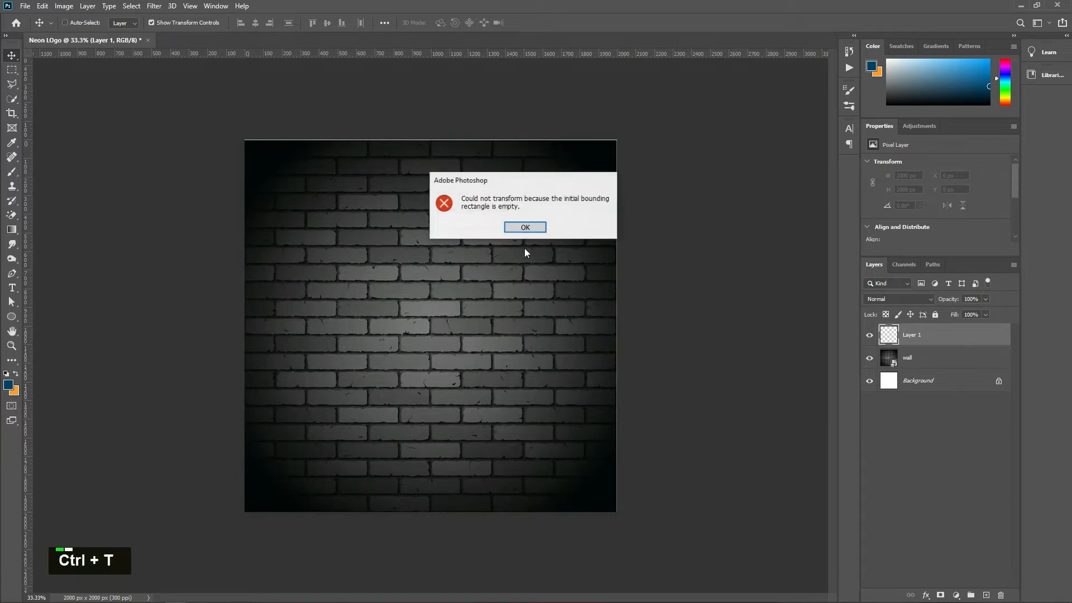
click(525, 227)
- Enlarge the brick wall layer to about 2012 px square so it covers the canvas, and enable Auto-Select for the Move tool
ctrl+click(348, 258)
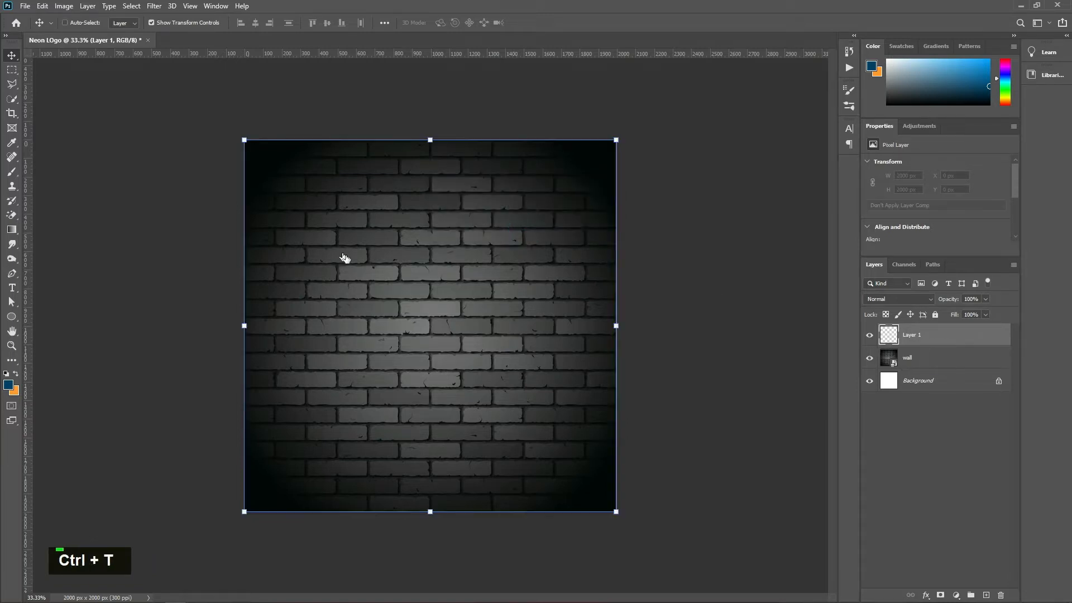
key(ctrl+t)
drag(616, 139, 596, 96)
click(535, 23)
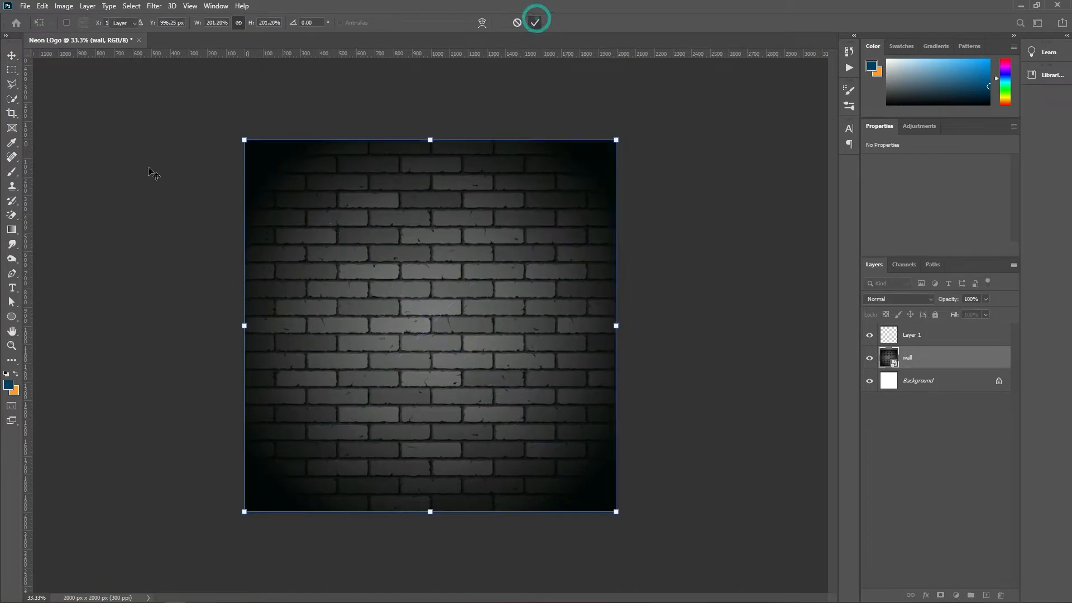
click(65, 23)
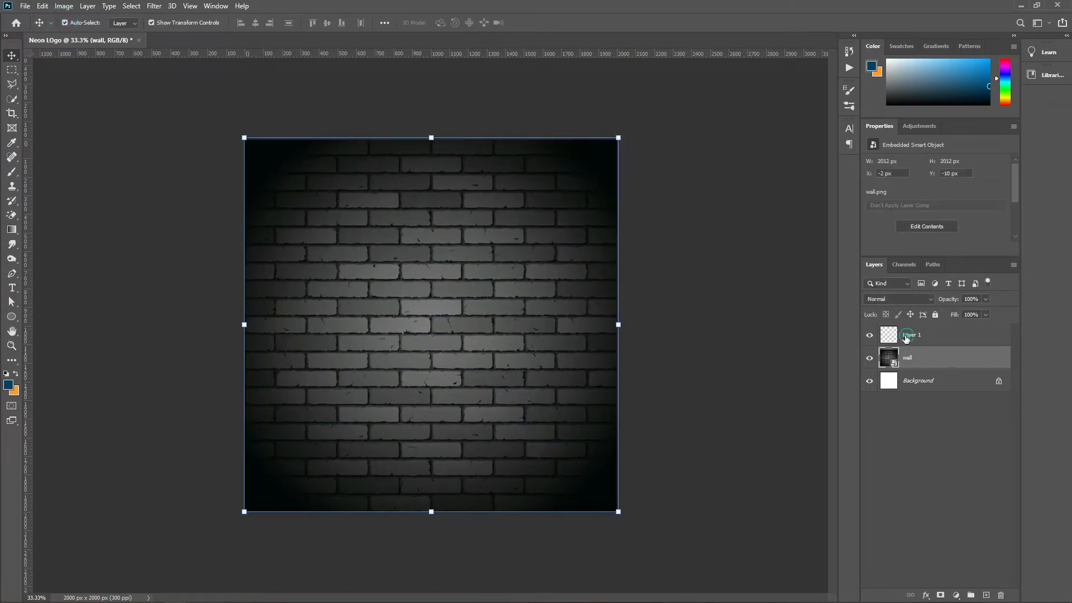
- Fill Layer 1 with the dark blue foreground colour
click(907, 335)
key(alt+BackSpace)
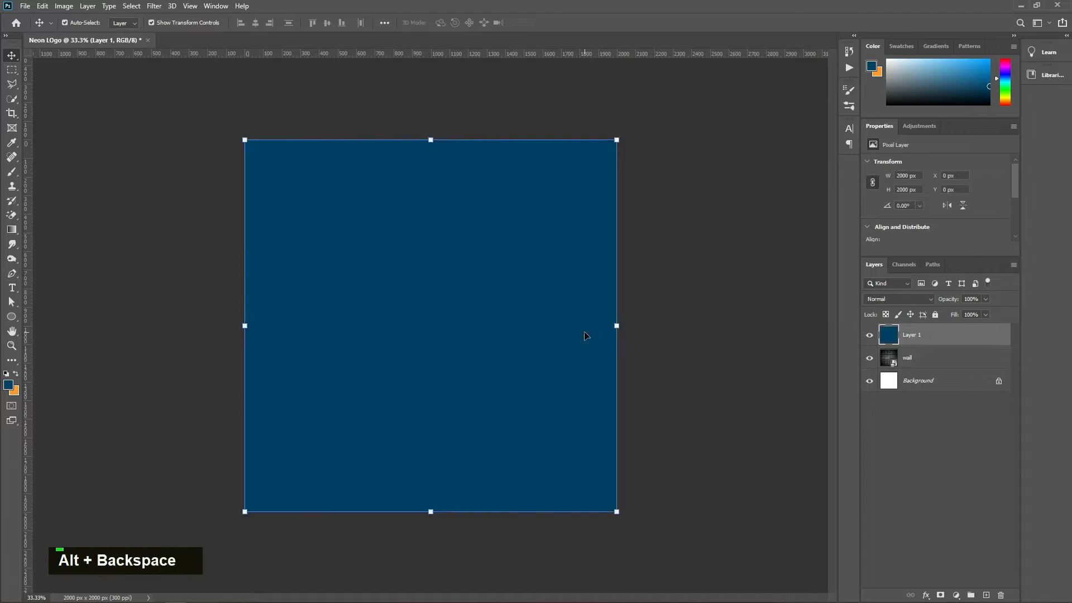
- Add a Gradient Overlay to Layer 1 using the basic black-and-white gradient, 120% scale and the Soft Light blend mode
double_click(999, 337)
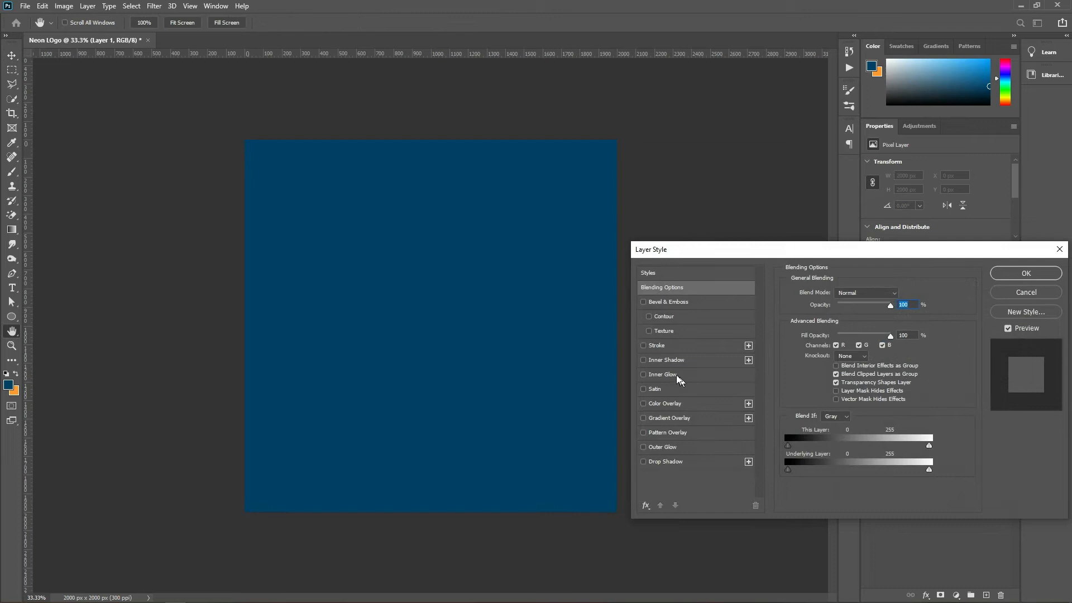
click(672, 419)
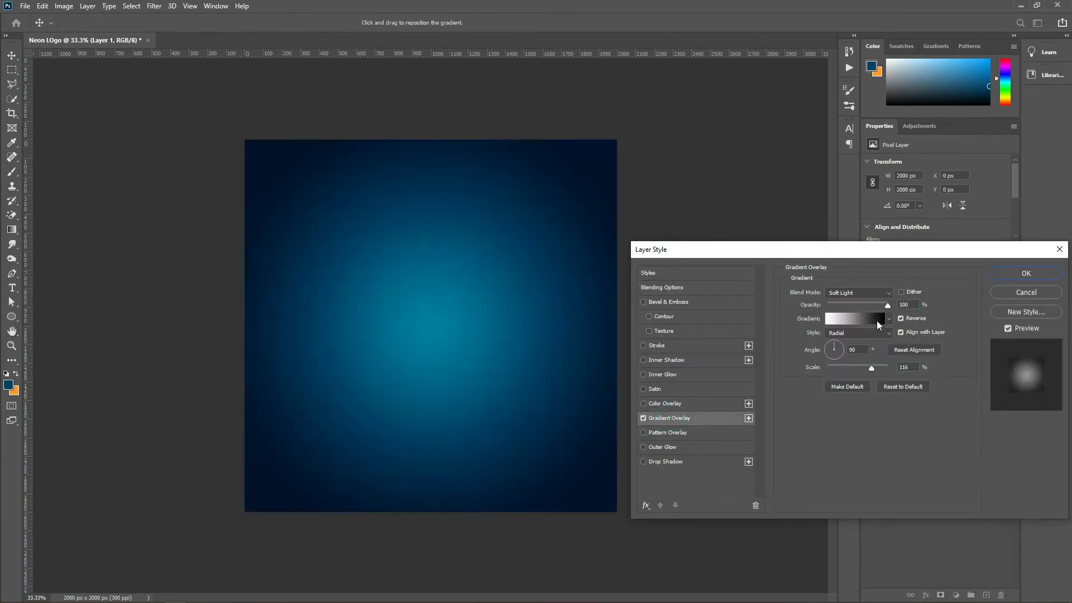
click(889, 318)
click(833, 358)
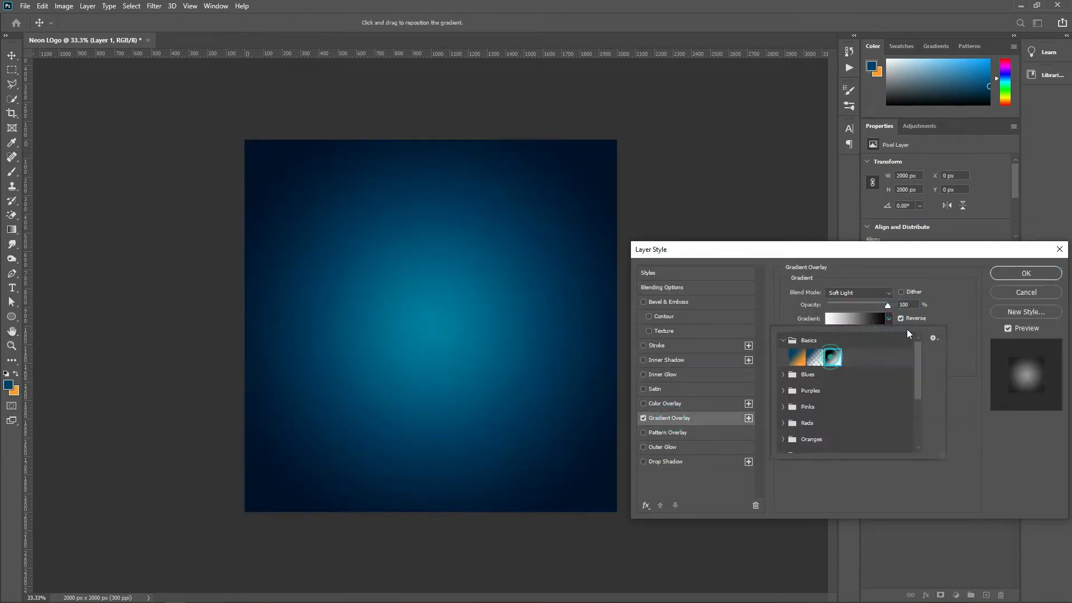
click(949, 297)
click(906, 367)
text(120)
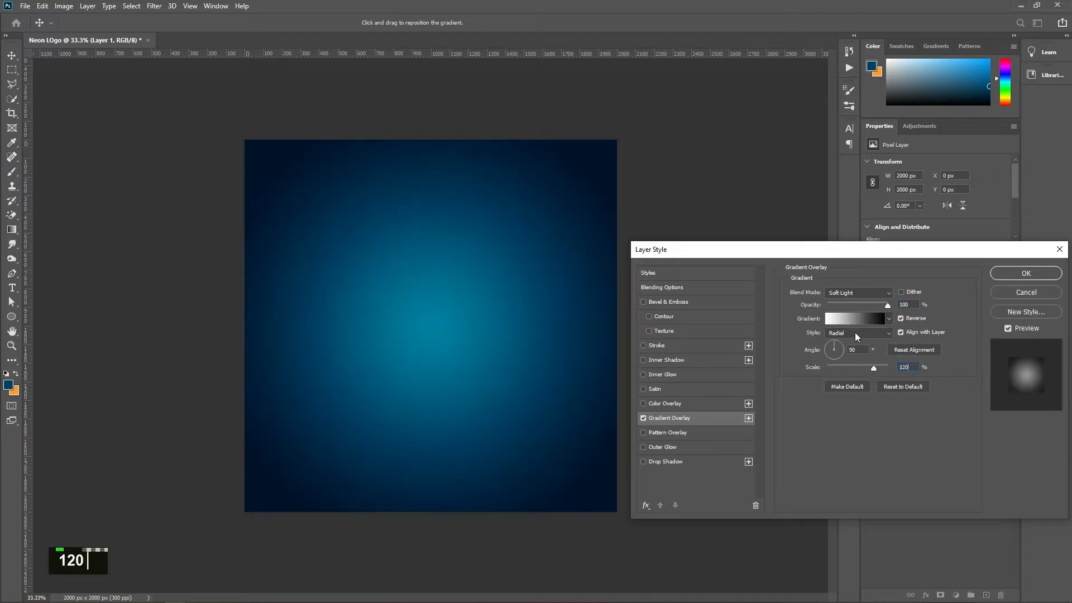
click(875, 295)
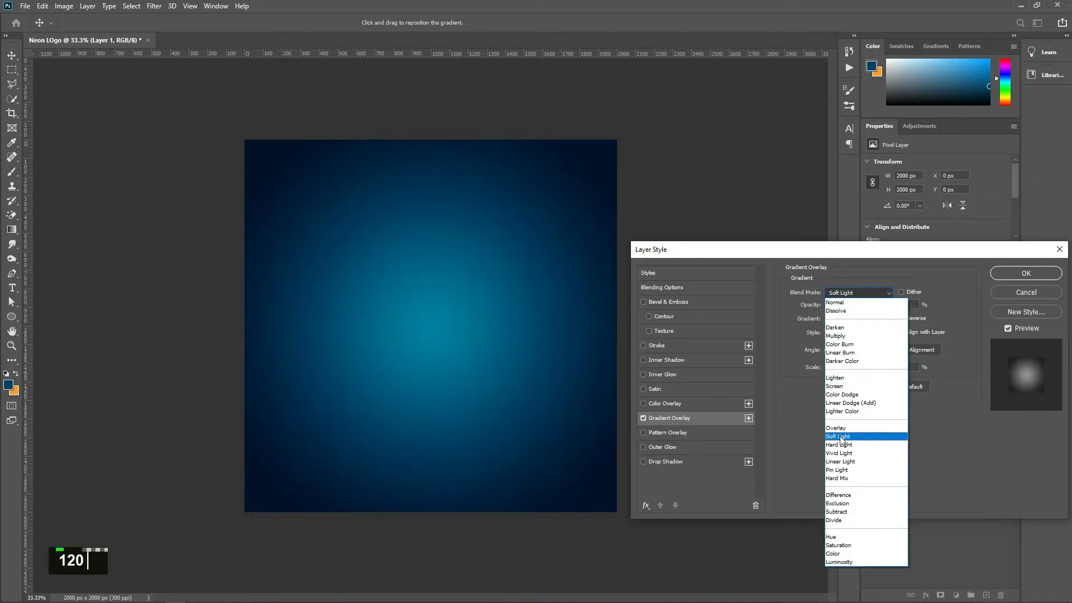
click(843, 437)
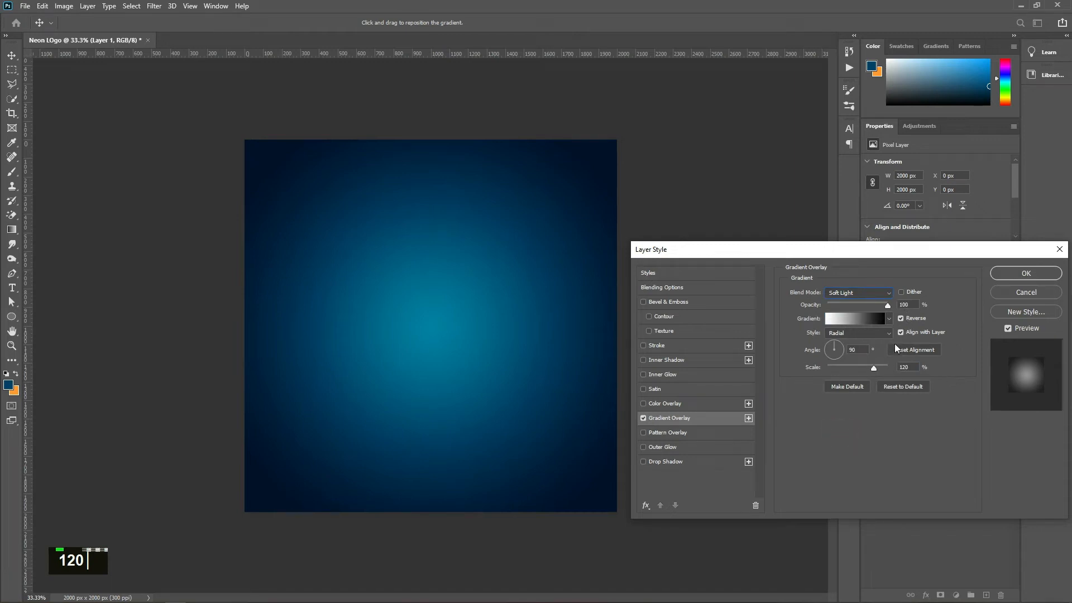
click(1026, 273)
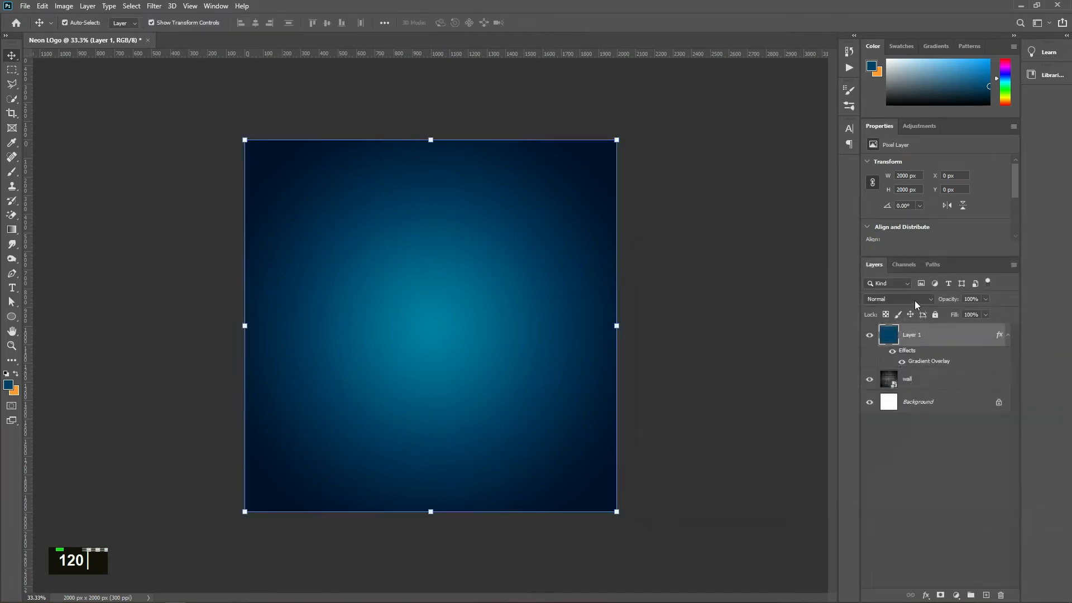
- Set Layer 1's blend mode to Overlay and its opacity to 80%, then deselect the layer
click(914, 300)
click(879, 434)
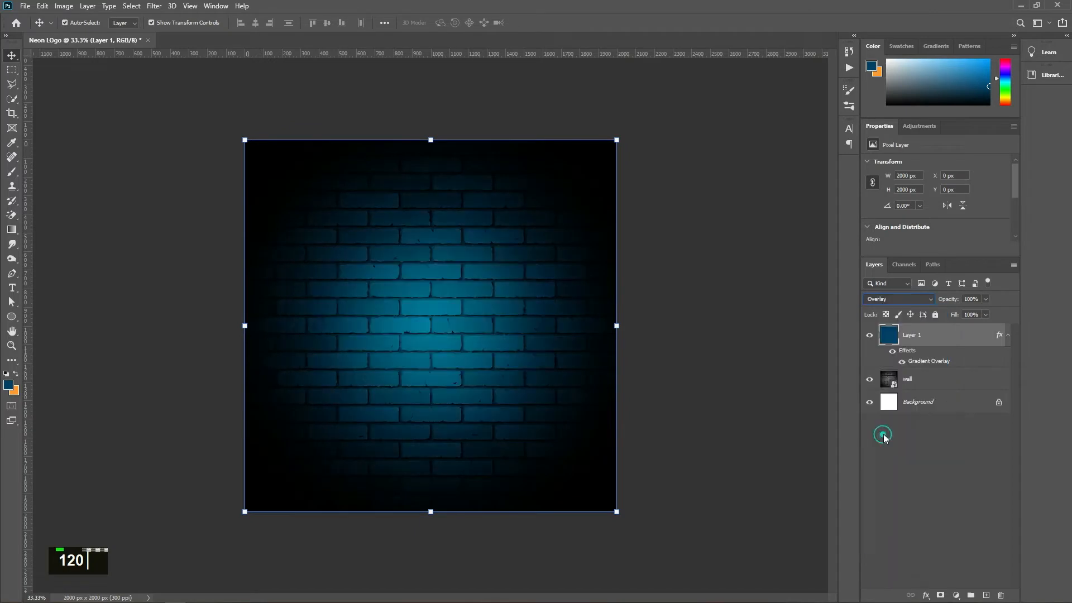
click(972, 299)
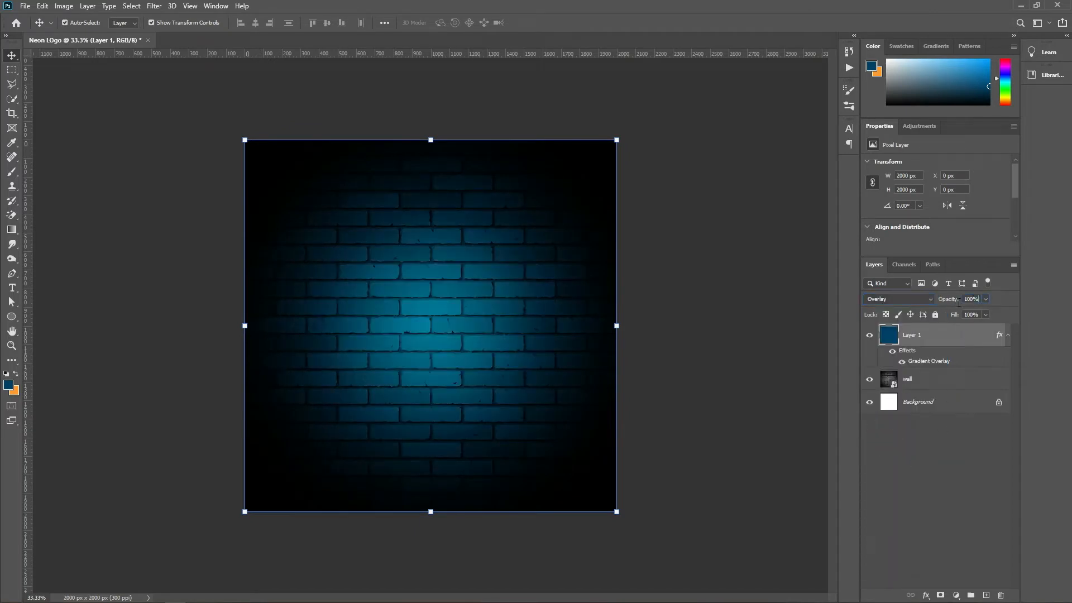
text(80)
key(Return)
click(922, 500)
- Add a text layer reading DESIGN near the middle of the canvas
key(t)
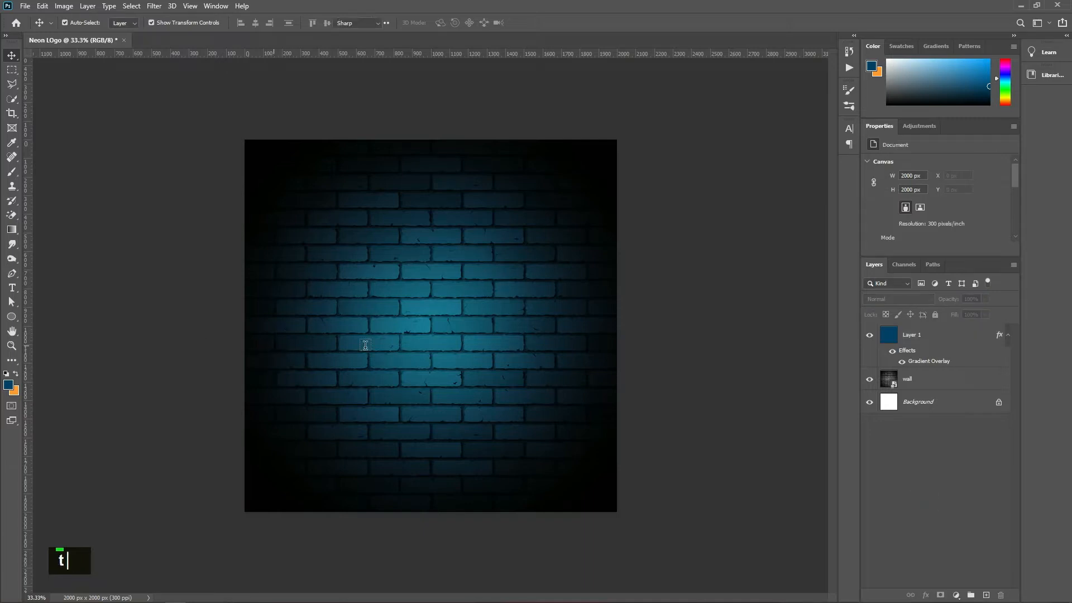
click(375, 322)
key(BackSpace)
text(DESIGN)
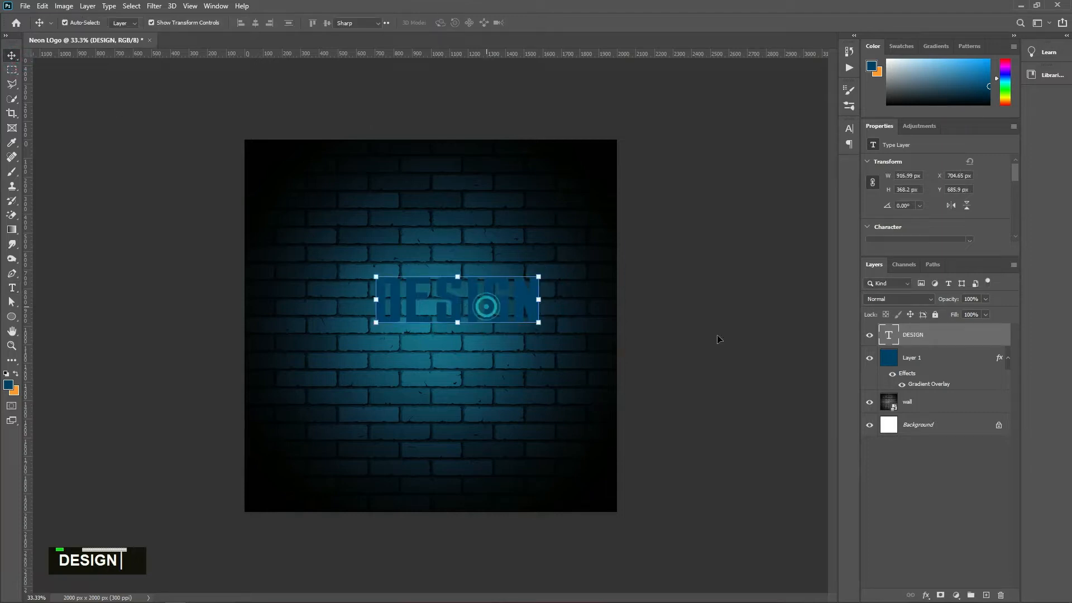
- Change the colour of the whole DESIGN text to white
key(ctrl+a)
click(447, 22)
drag(819, 431, 778, 411)
click(1014, 411)
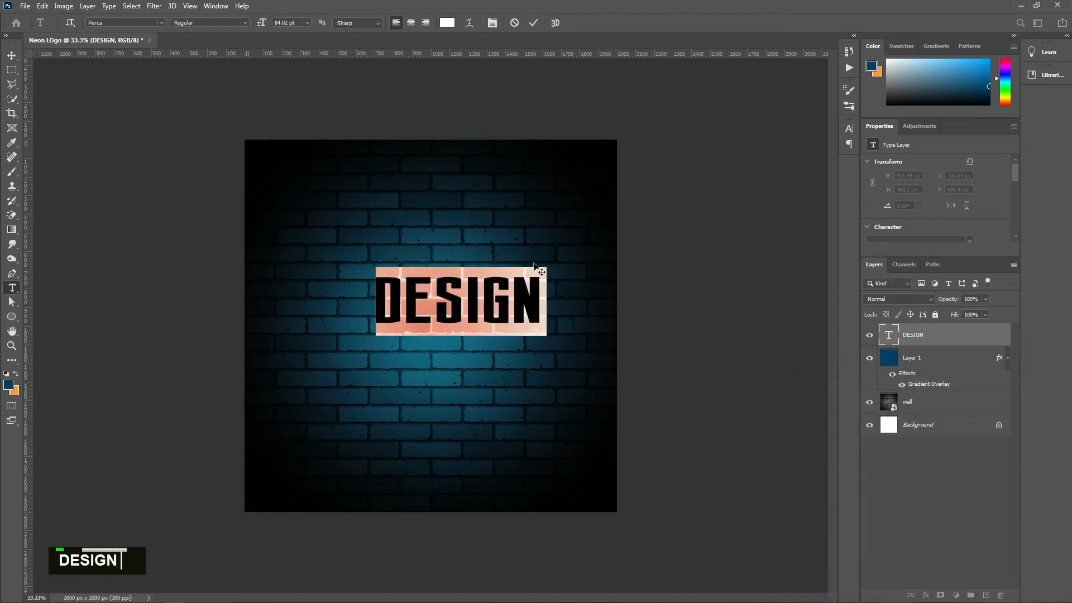
click(12, 55)
- Scale the DESIGN text up to about 1249 px wide and centre it horizontally on the canvas
key(ctrl+t)
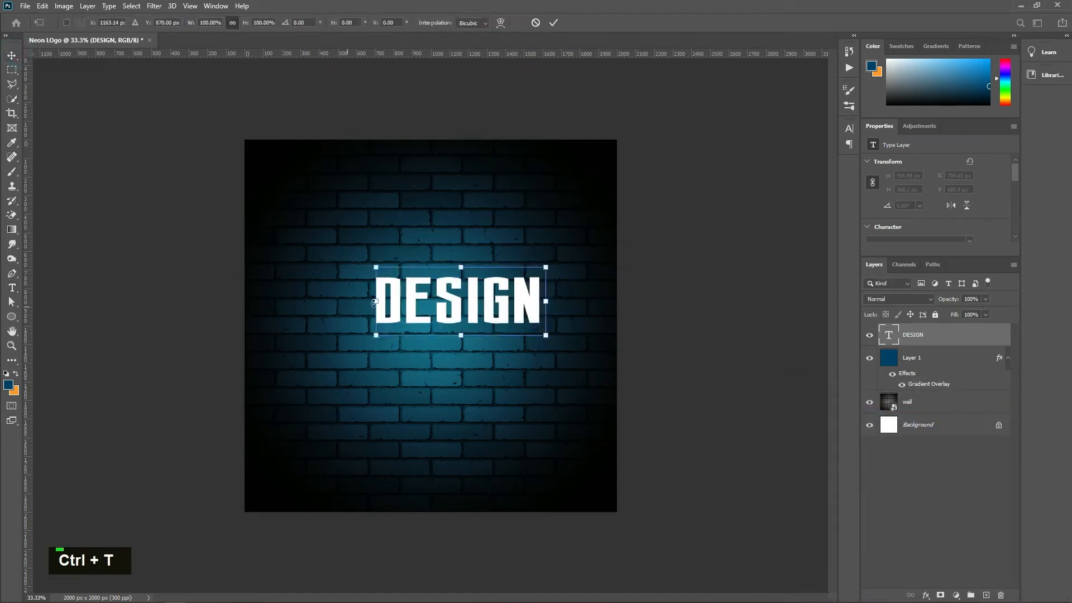
drag(375, 302, 306, 302)
drag(428, 347, 447, 336)
drag(567, 316, 545, 318)
drag(404, 324, 416, 324)
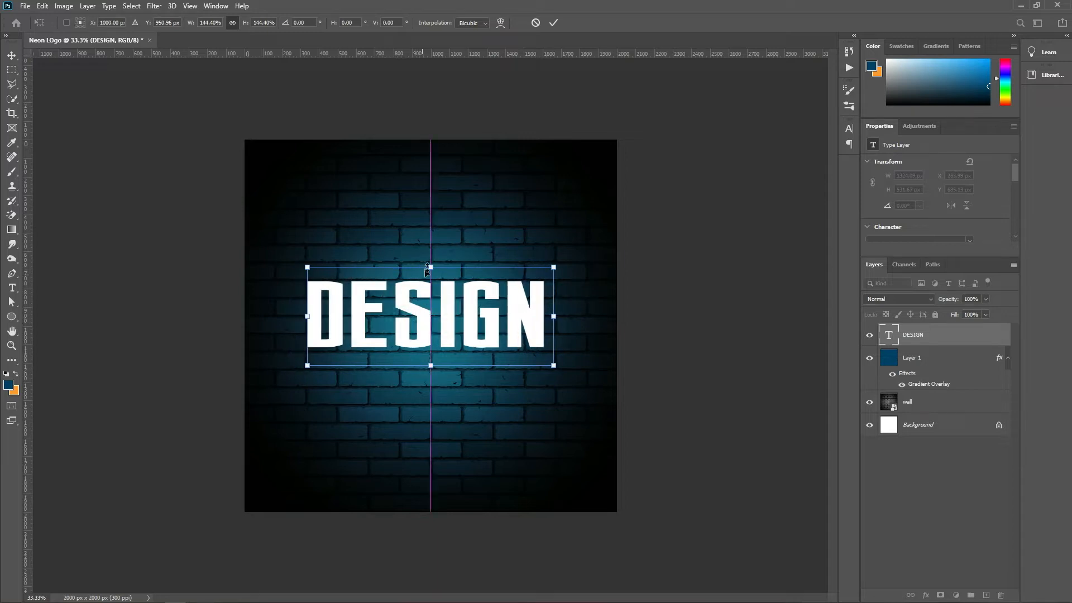
drag(431, 268, 430, 271)
click(553, 22)
key(ctrl)
- Skew the DESIGN text vertically by about -3.43° so that it slants upward to the right
key(ctrl+t)
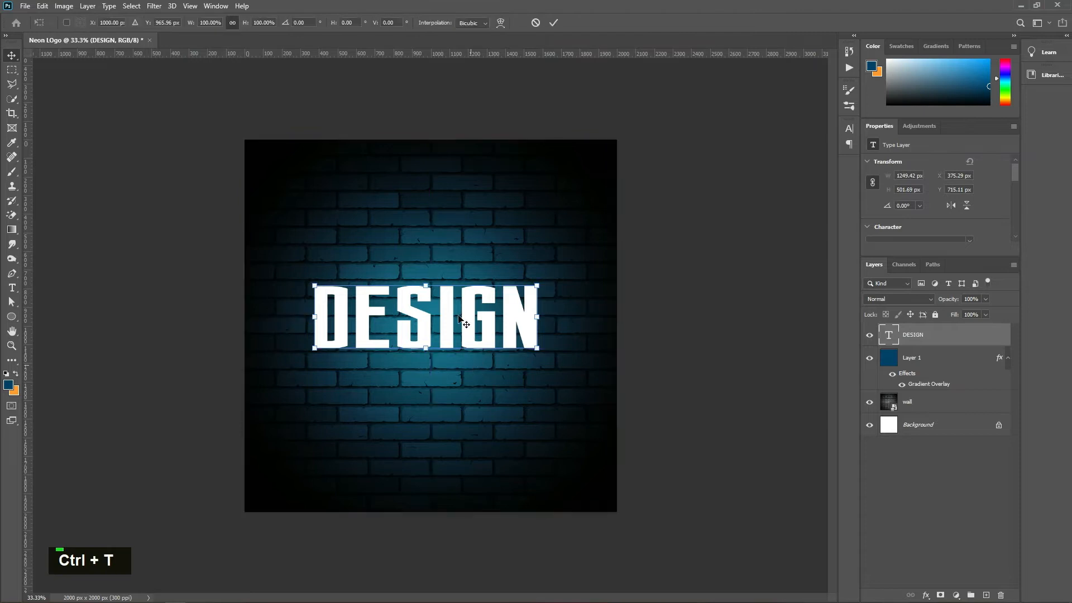
right_click(459, 317)
click(479, 357)
drag(548, 316, 557, 307)
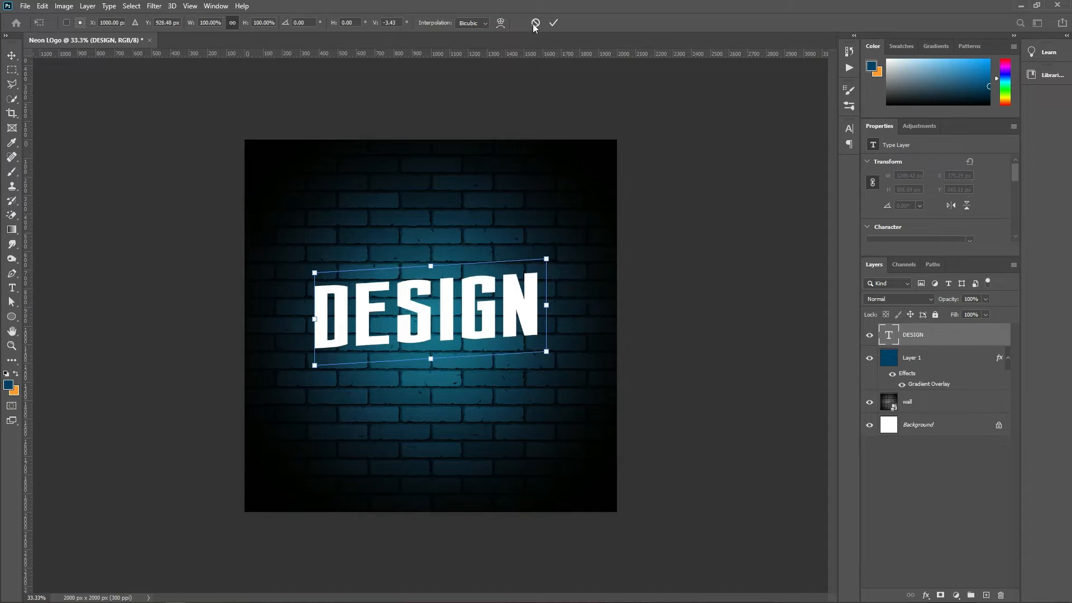
click(553, 22)
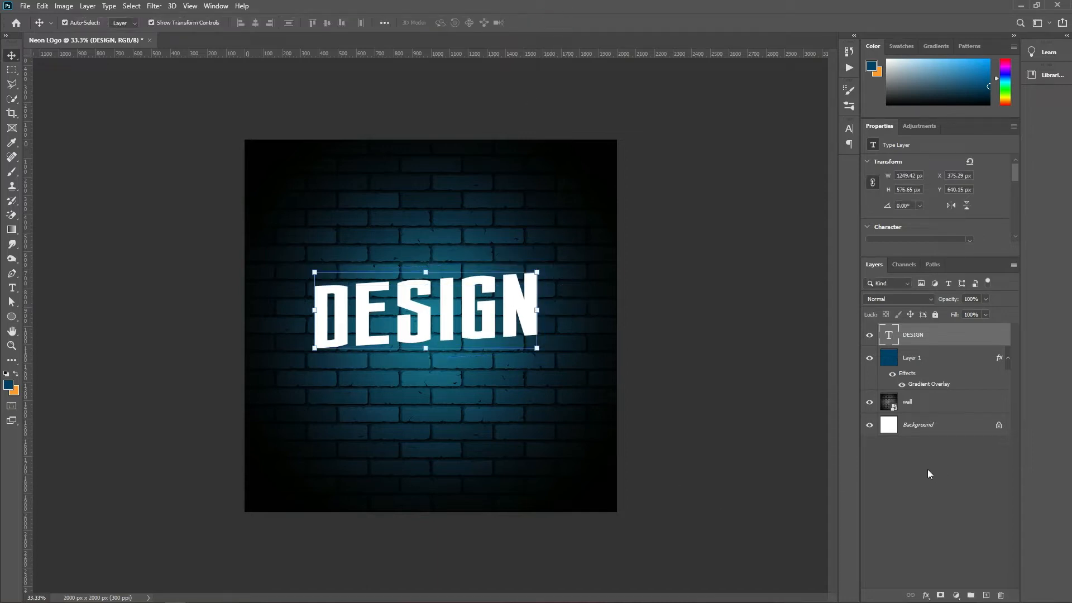
- Reduce the DESIGN text layer's fill to 0%
click(986, 315)
drag(967, 327, 934, 329)
- Add a solid white Stroke to the DESIGN layer with a size of 26 px and Center position
double_click(979, 338)
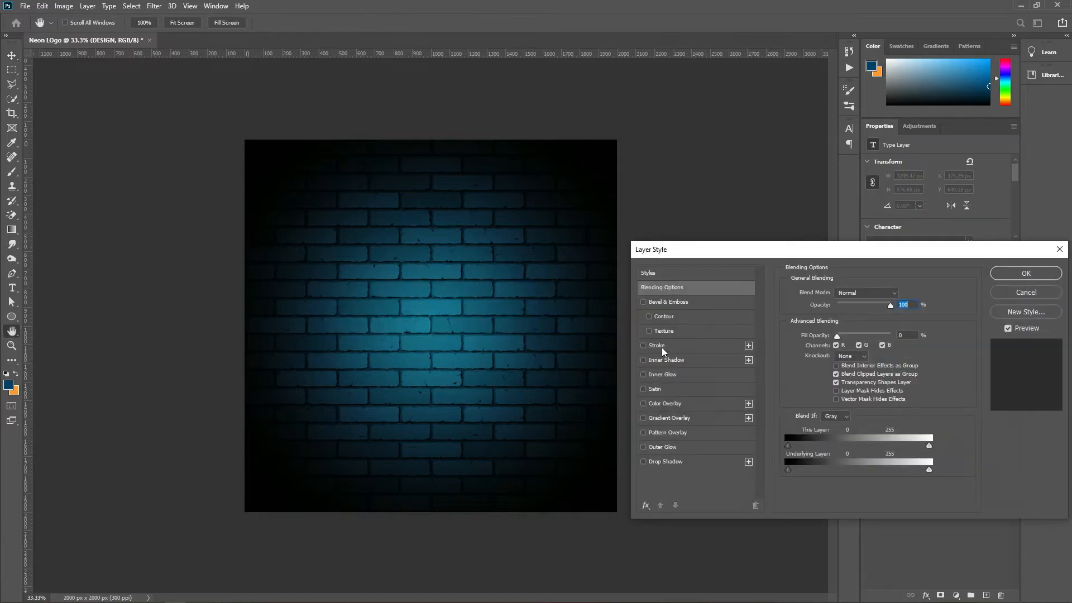
click(659, 346)
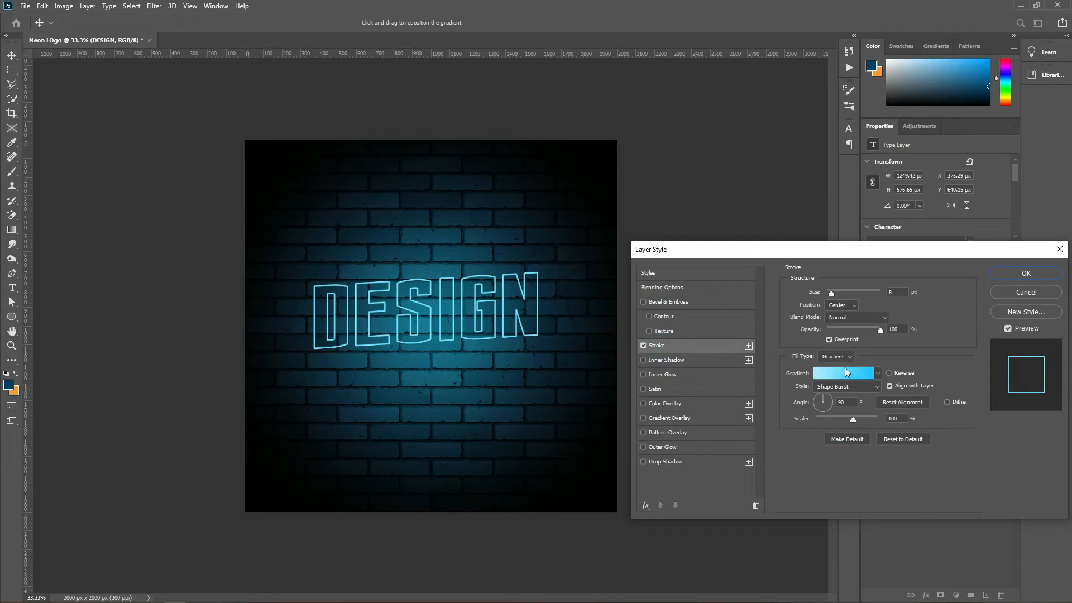
click(844, 360)
click(838, 347)
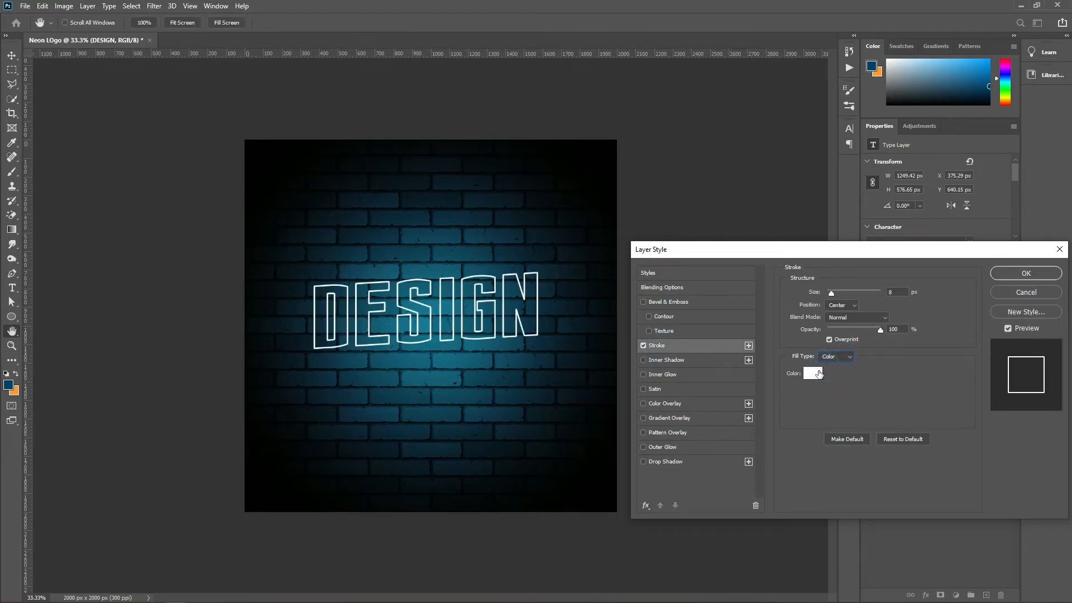
click(816, 371)
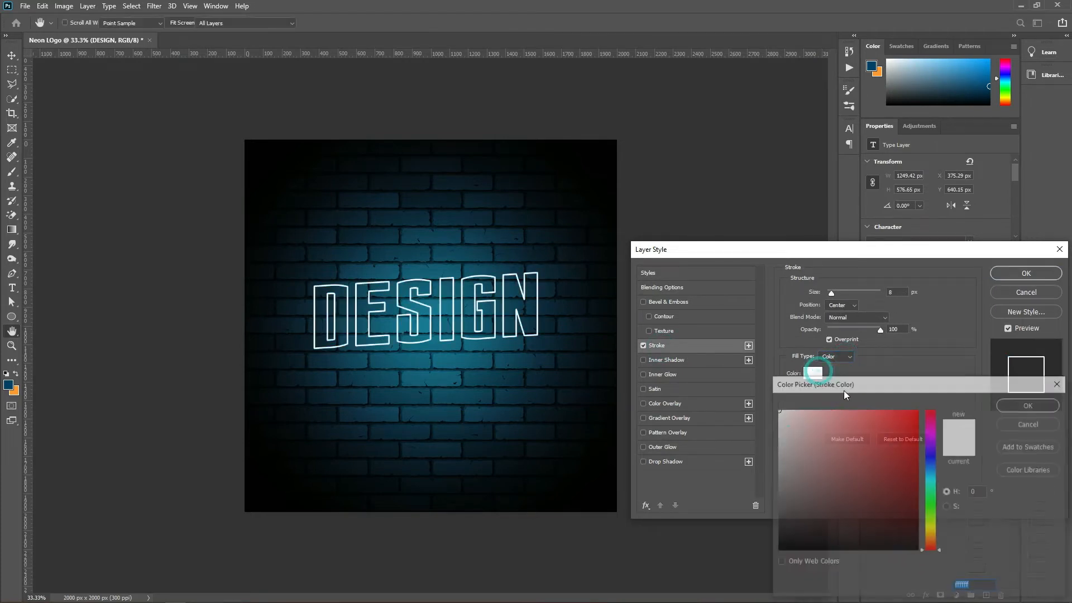
click(1020, 402)
double_click(905, 293)
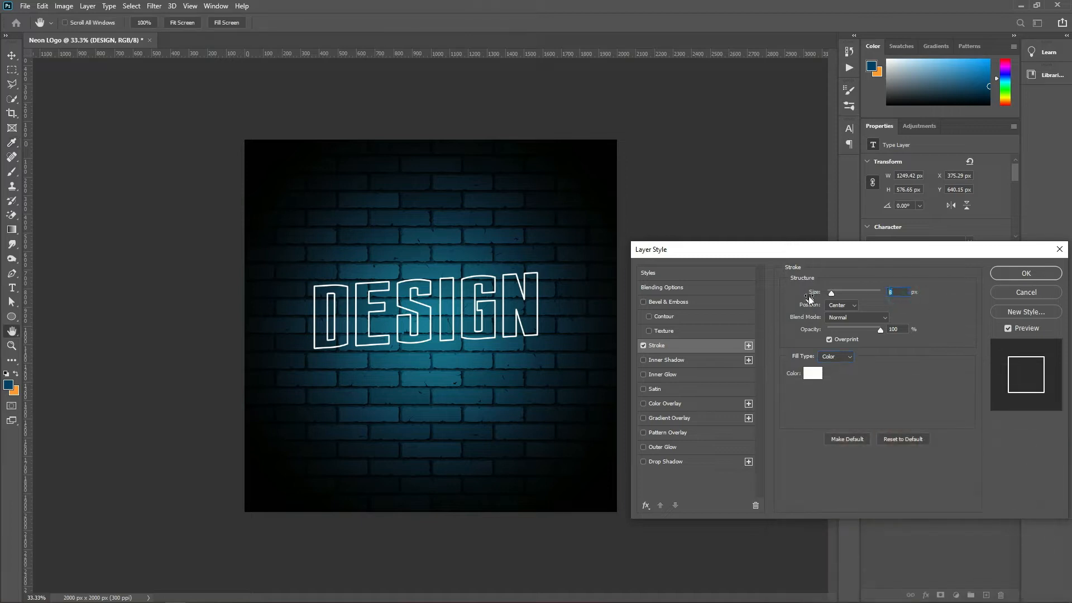
text(25)
click(843, 306)
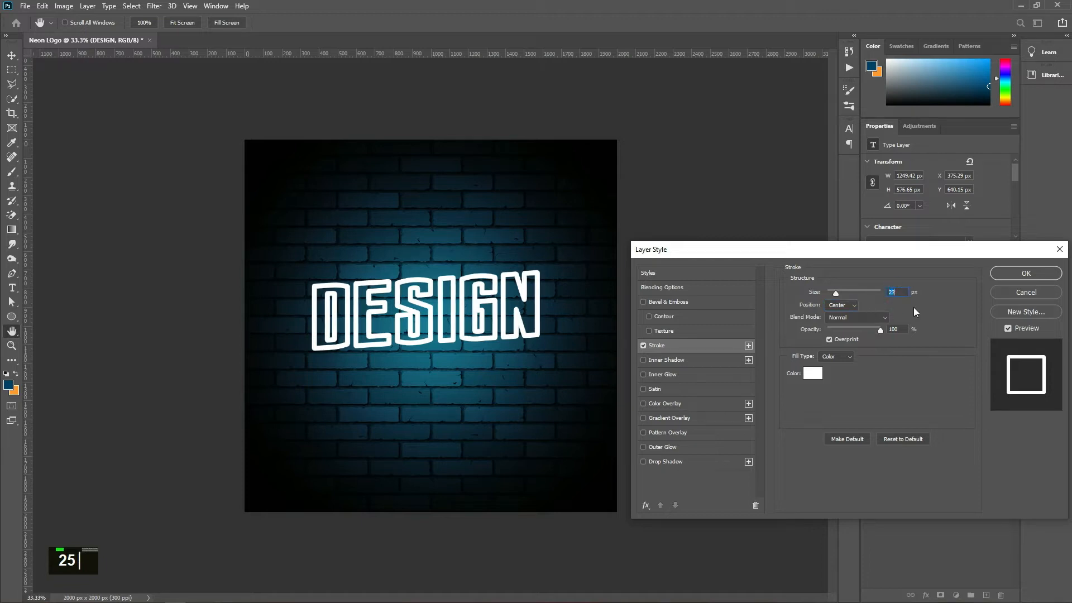
click(995, 274)
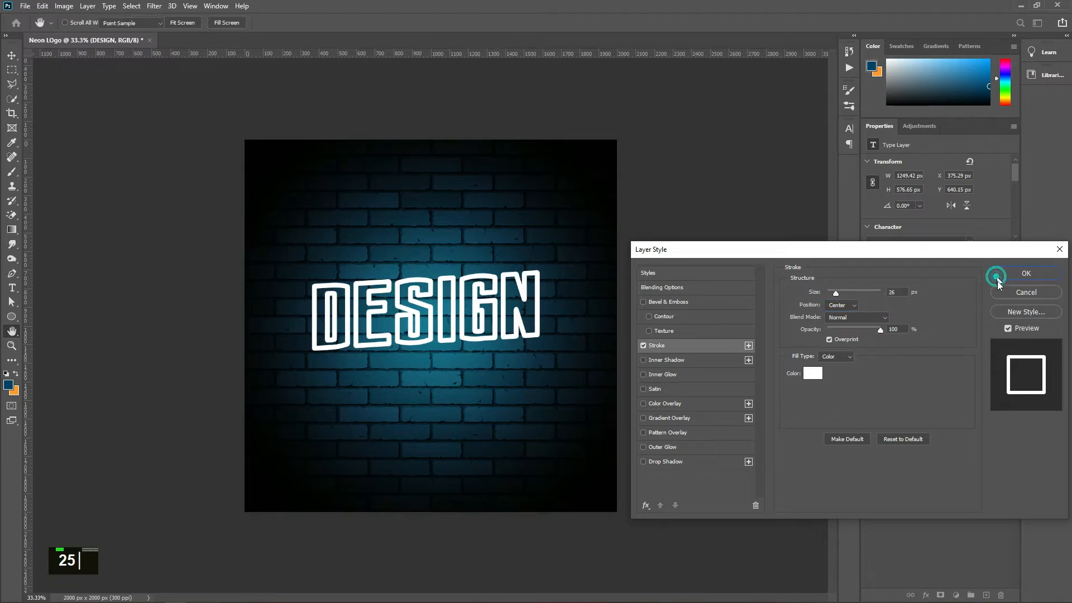
click(64, 107)
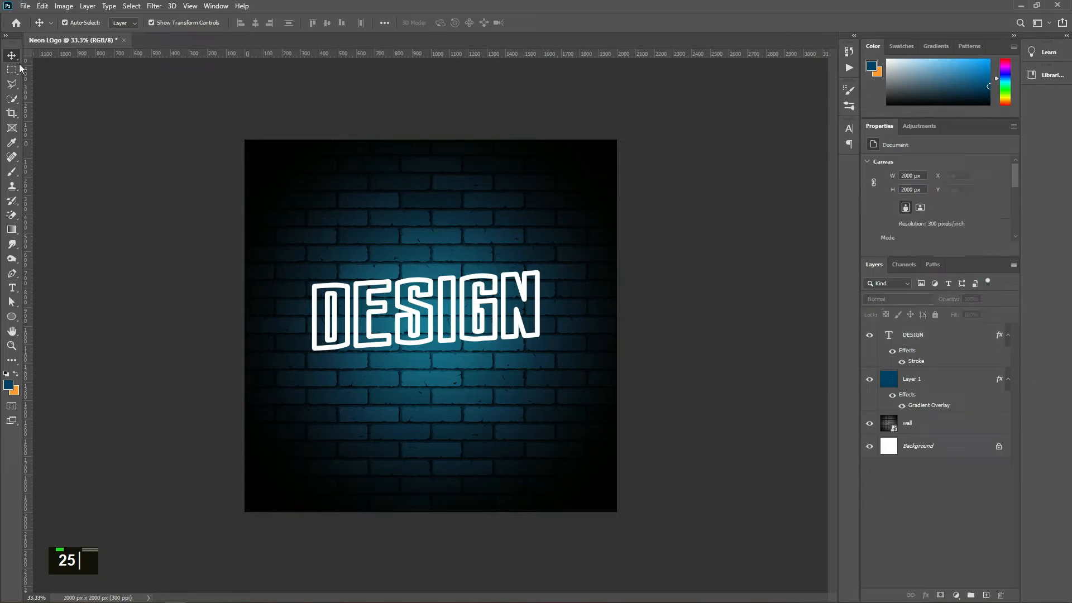
- Convert the DESIGN text layer to a smart object
click(934, 337)
right_click(940, 335)
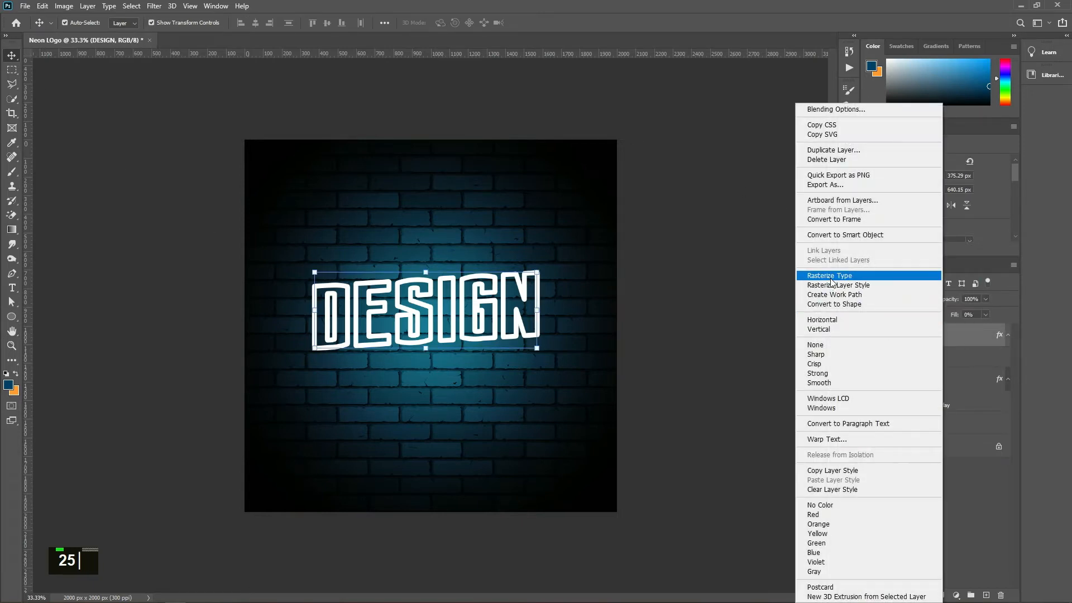
click(844, 236)
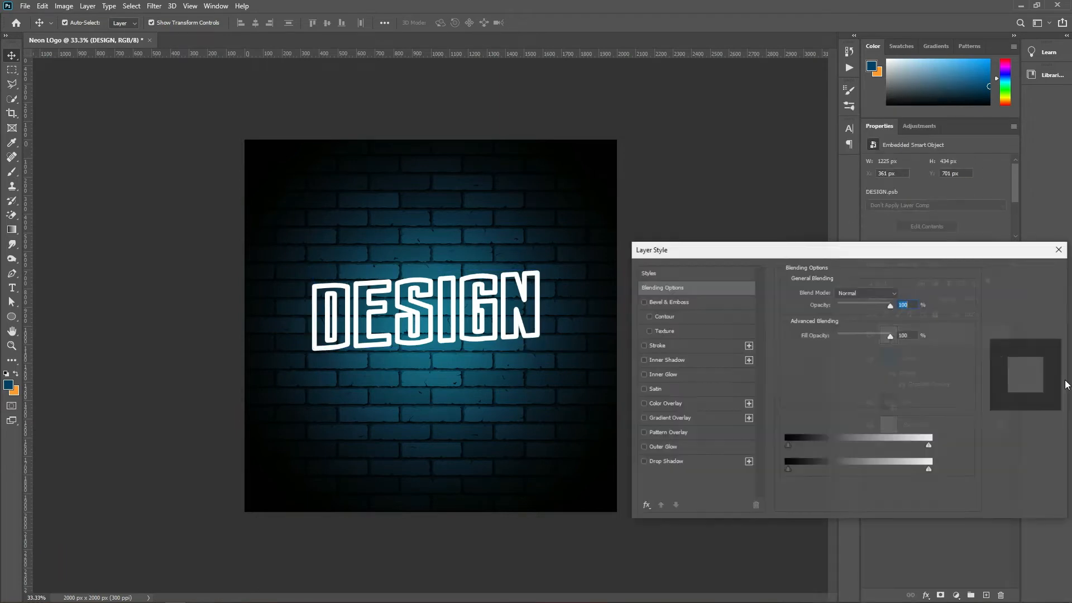
- Add a black Drop Shadow to the DESIGN smart object, reset it to default settings, and set Normal blend mode with 100% opacity
click(681, 462)
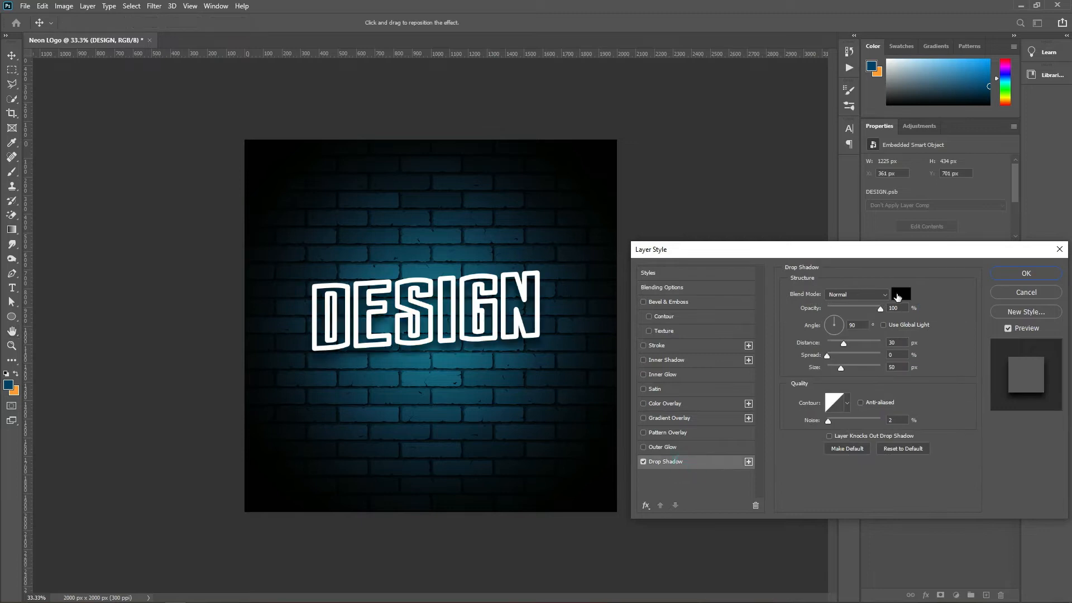
click(901, 294)
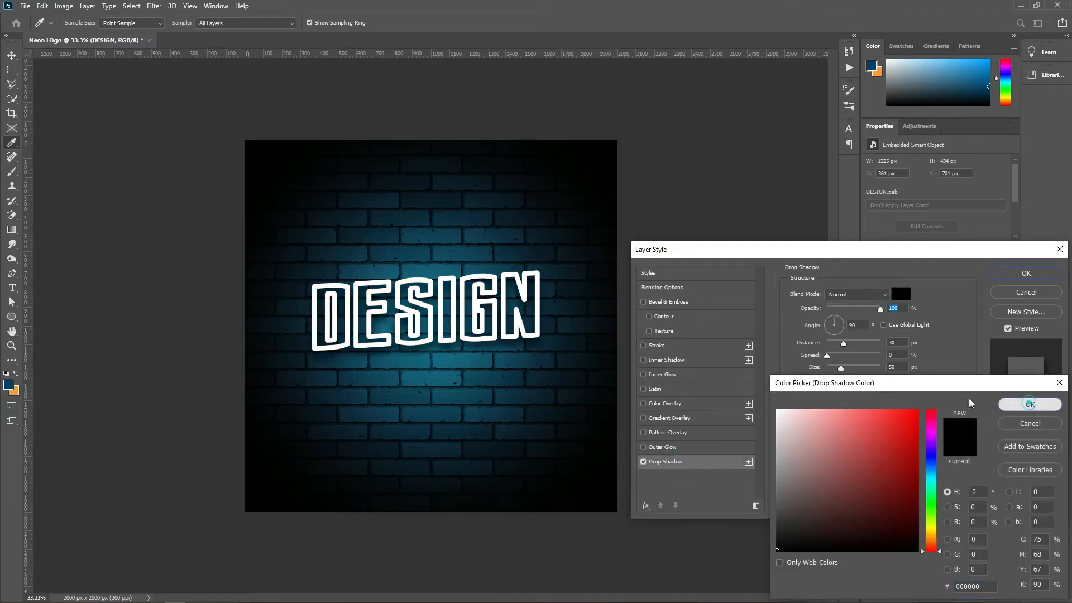
click(1031, 405)
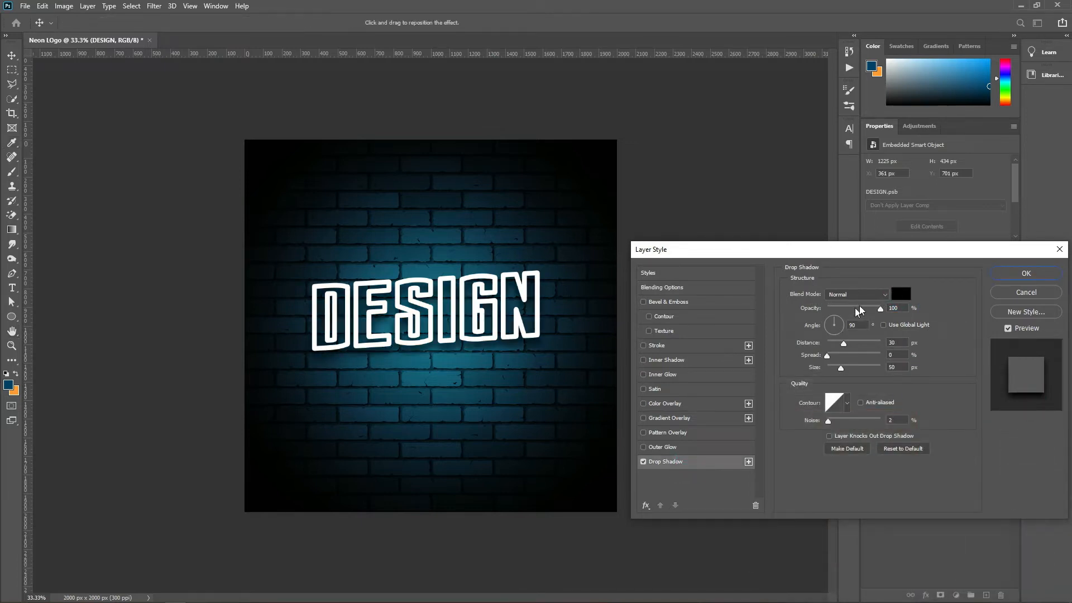
click(893, 450)
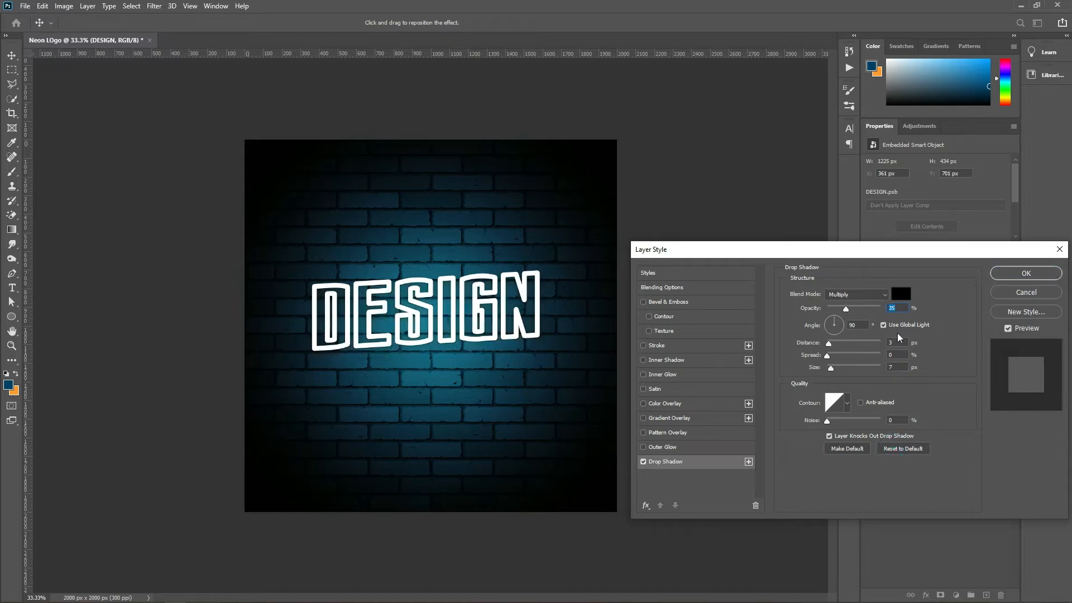
click(900, 299)
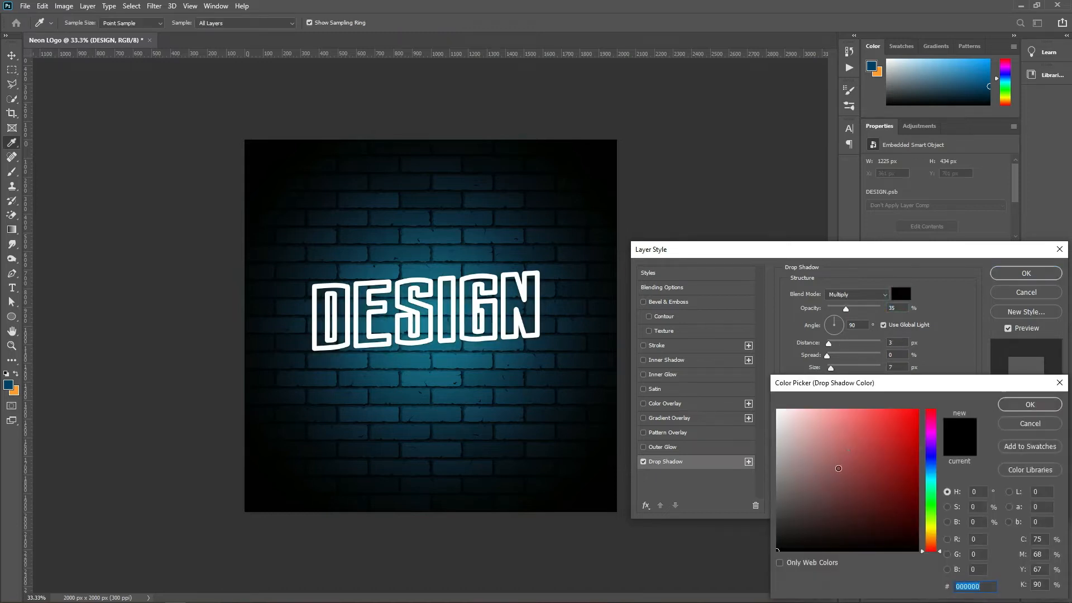
click(1027, 403)
click(857, 295)
click(852, 293)
drag(861, 311, 904, 330)
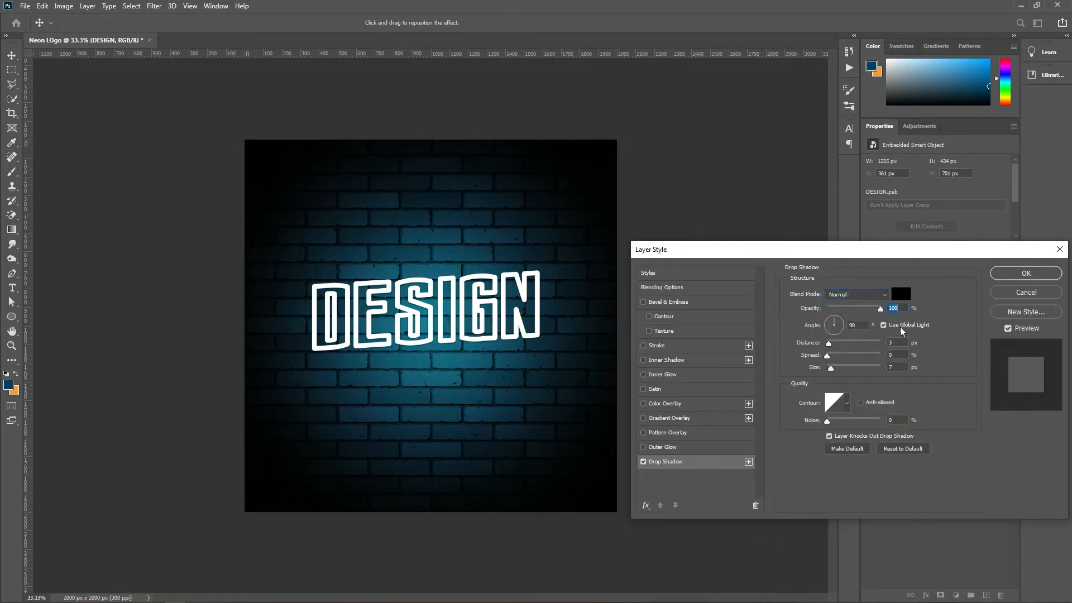
- Set the drop shadow's distance to 30 px and size to 50 px, and turn off Layer Knocks Out Drop Shadow
double_click(901, 343)
text(30)
click(831, 356)
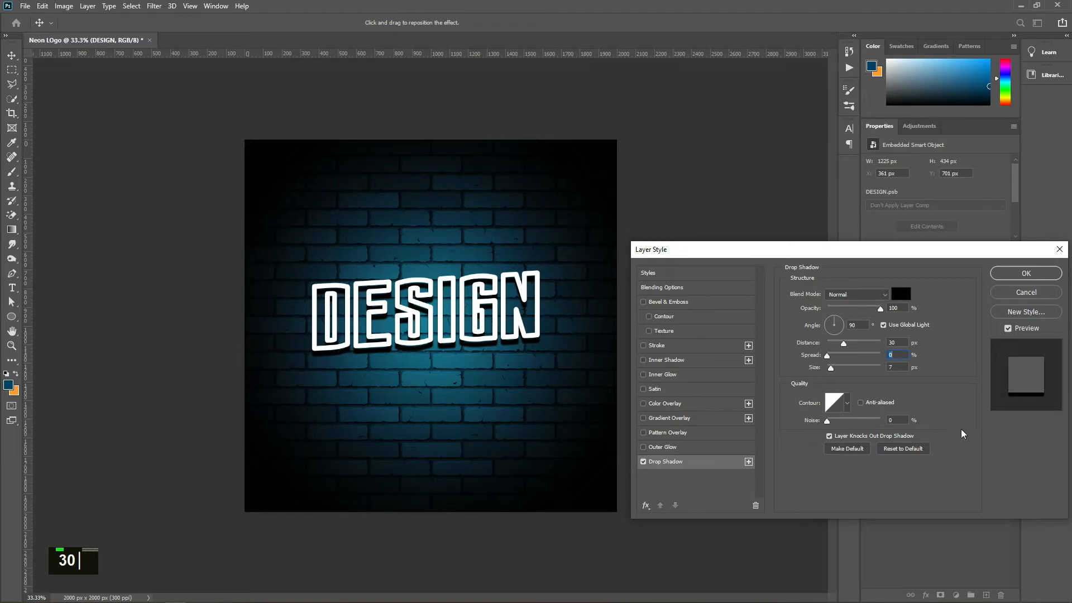
double_click(890, 369)
text(45)
double_click(905, 368)
text(50)
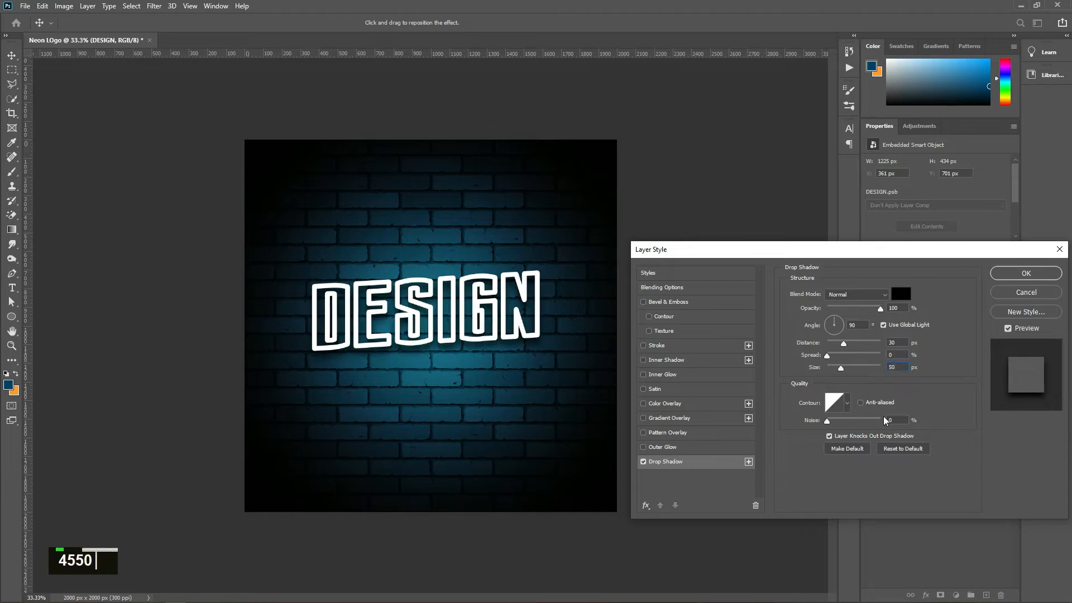
click(829, 436)
click(1027, 274)
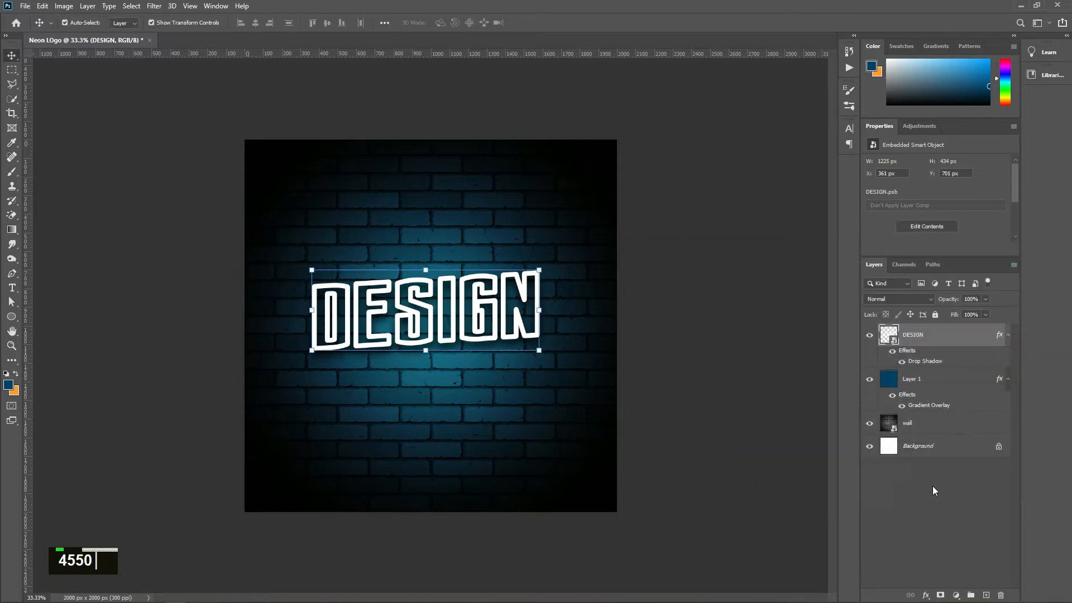
- Add an Outer Glow to the DESIGN layer, reset it to defaults, and give it Normal blend mode and the blue colour 0090ff
click(926, 596)
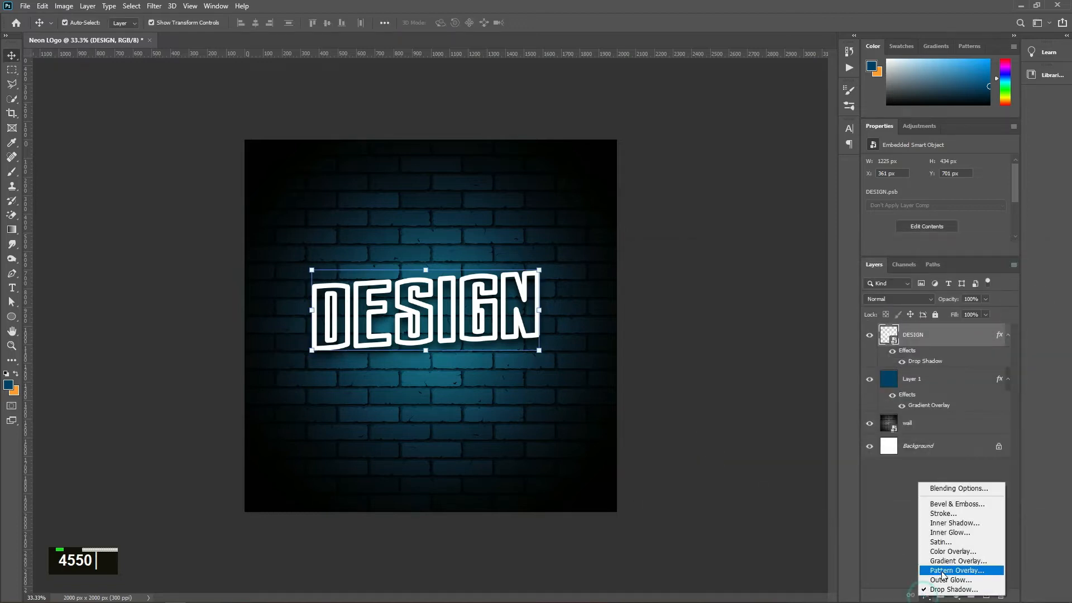
click(945, 581)
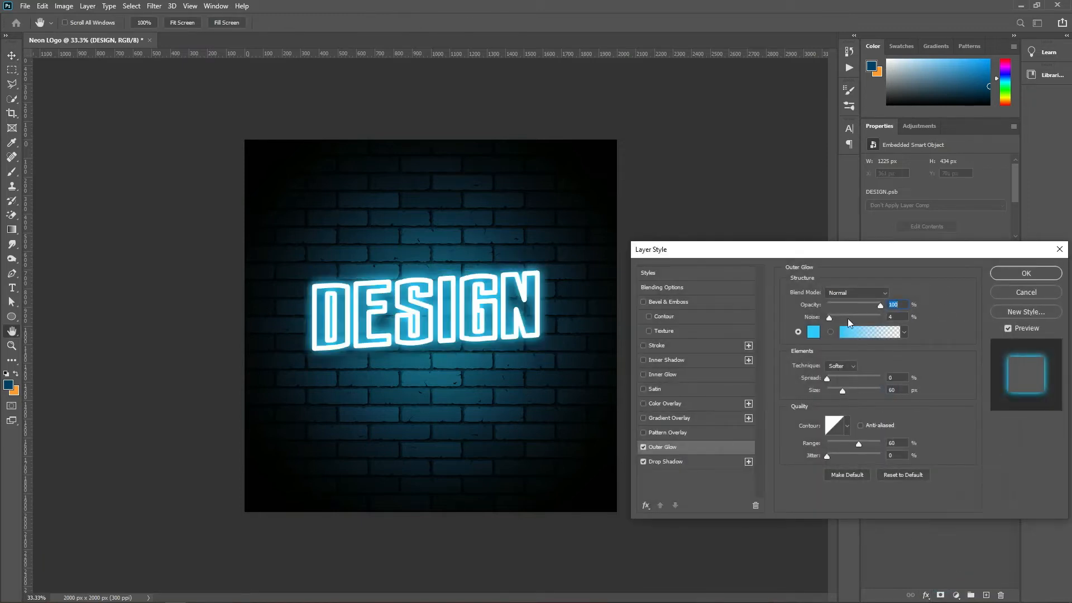
click(894, 474)
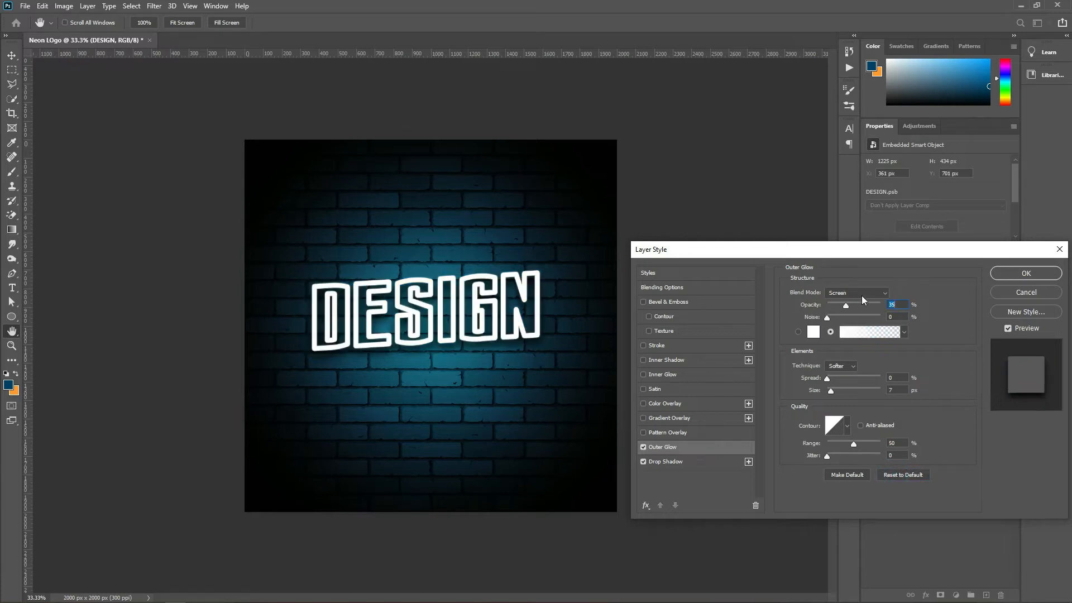
click(863, 296)
click(858, 305)
click(813, 332)
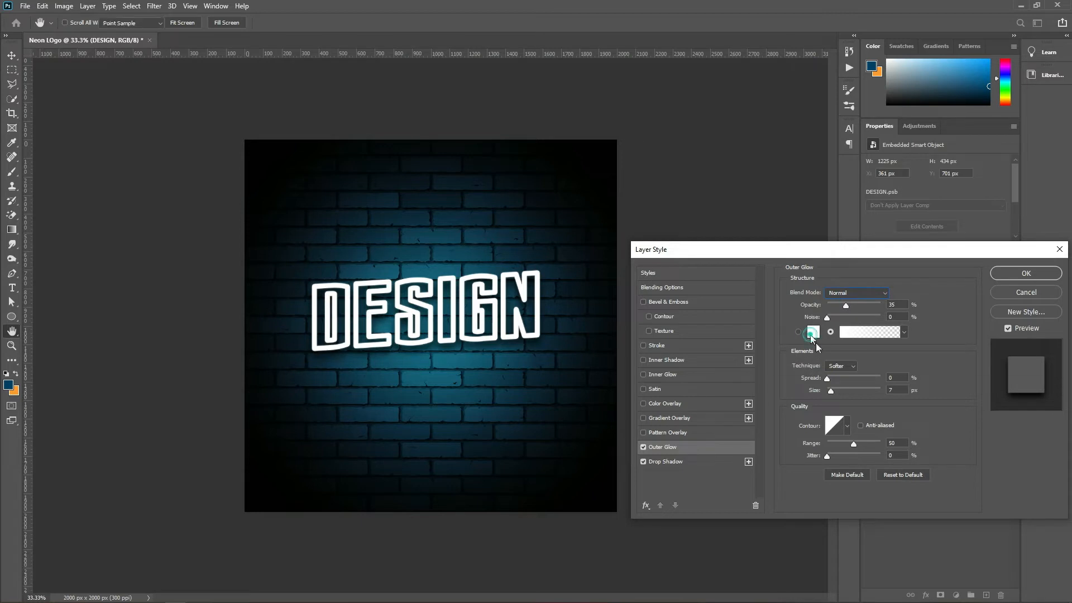
mouse_move(936, 496)
mouse_down()
mouse_move(936, 470)
mouse_move(916, 455)
mouse_move(935, 418)
mouse_up()
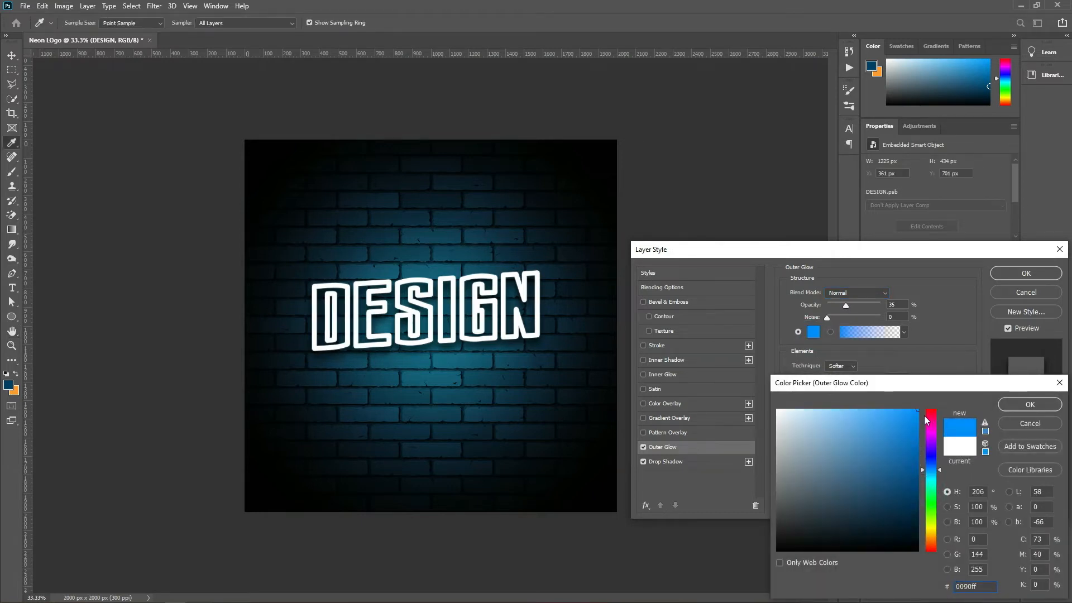
click(1026, 404)
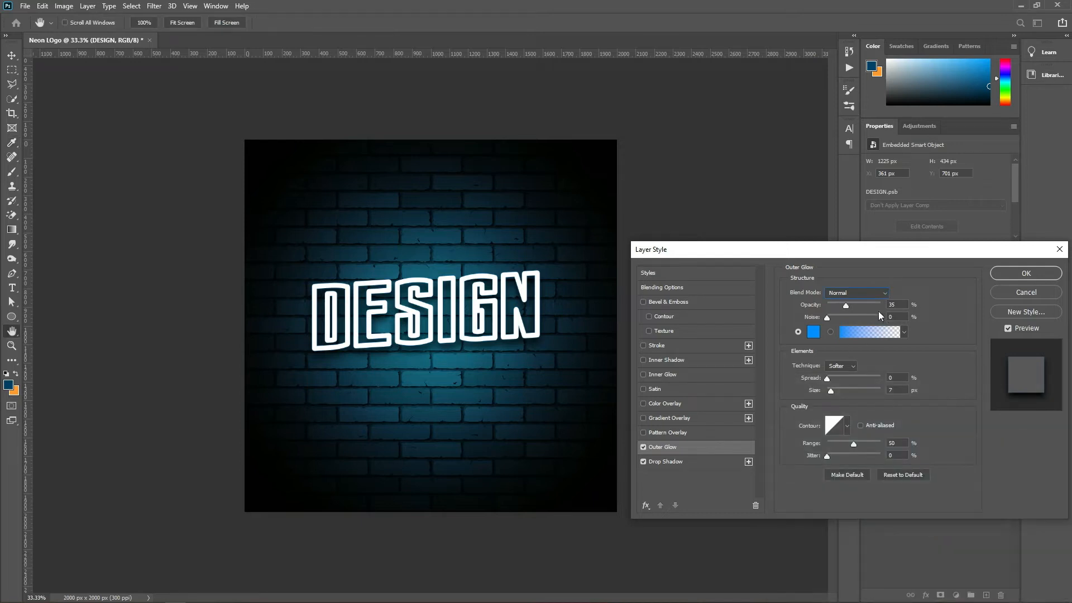
- Set the outer glow's opacity to 100%, its size to 60 px and its range to 60%
click(859, 306)
click(881, 306)
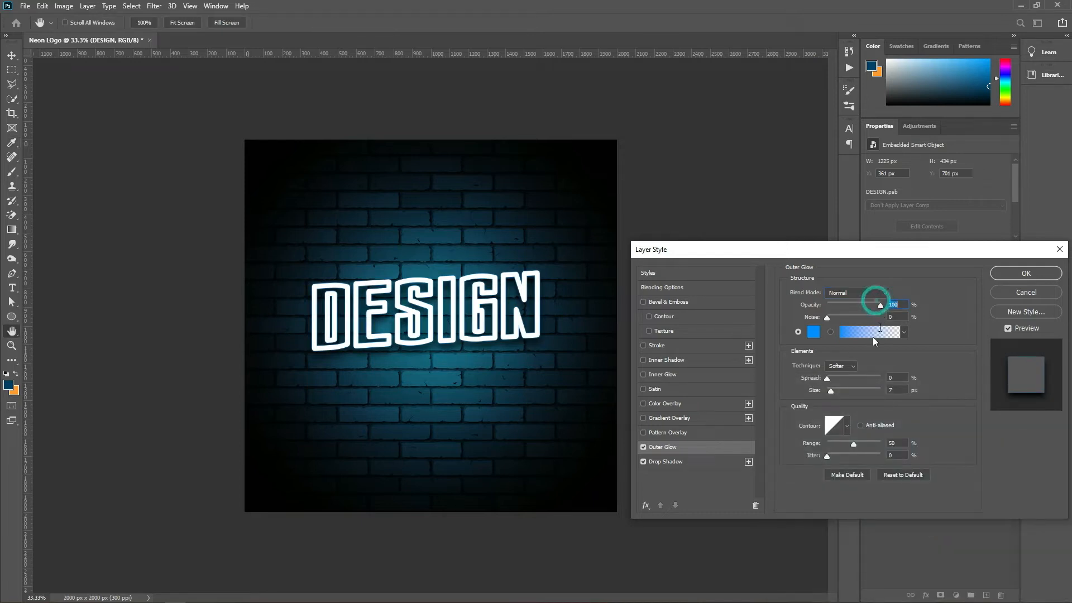
double_click(887, 390)
text(60)
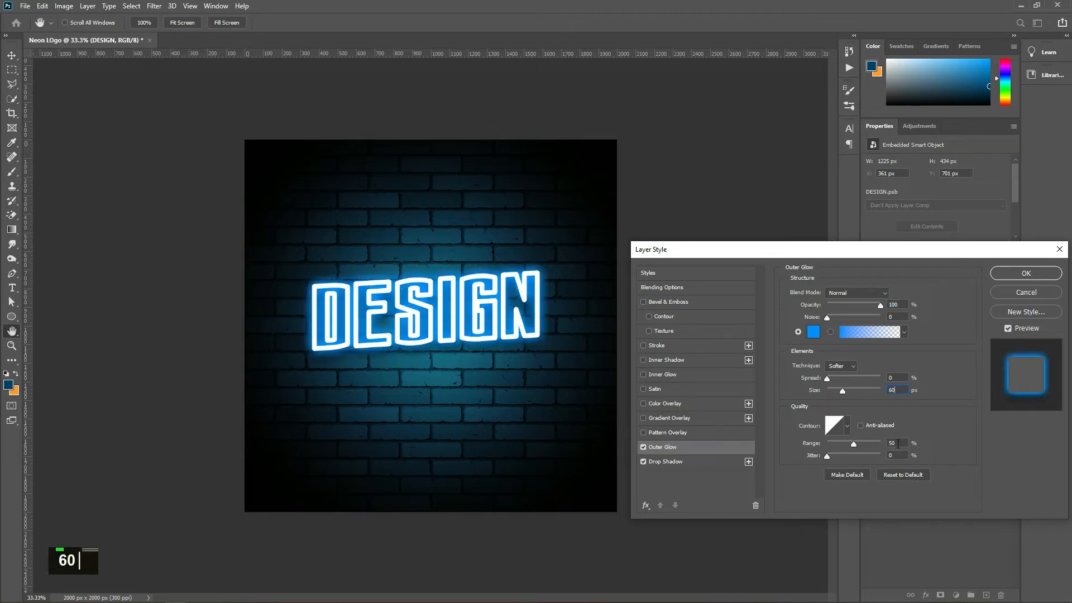
text(60)
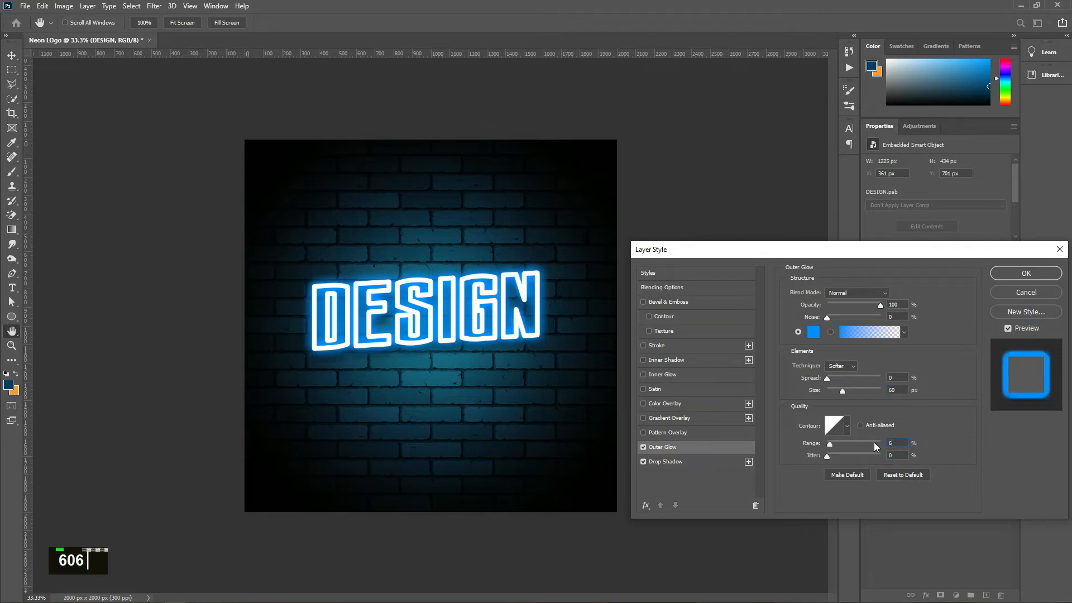
- Change the outer glow colour to a lighter, less saturated blue of the same hue
click(813, 333)
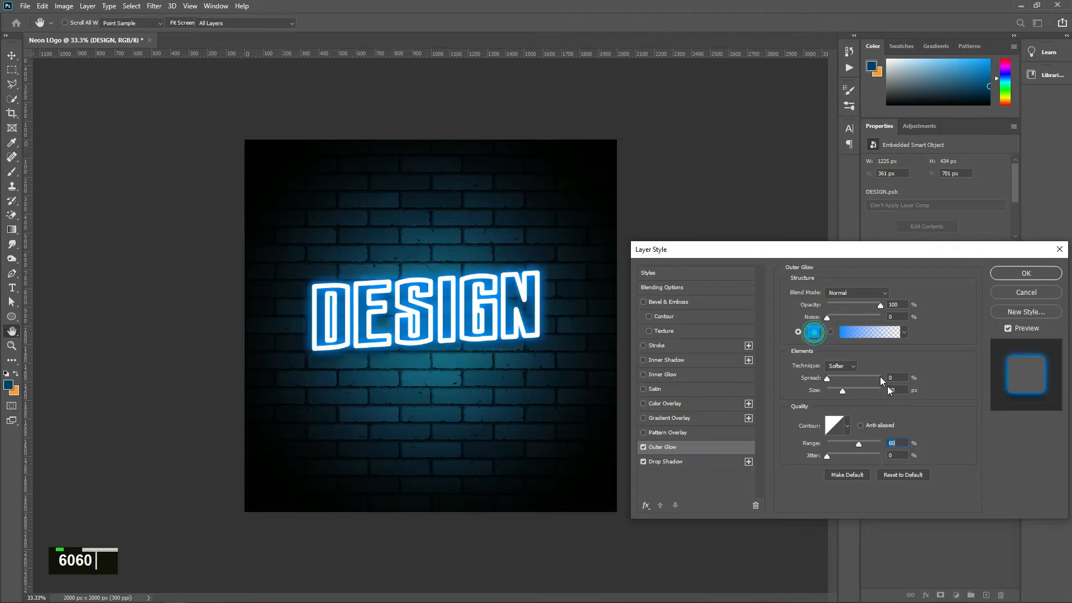
click(881, 411)
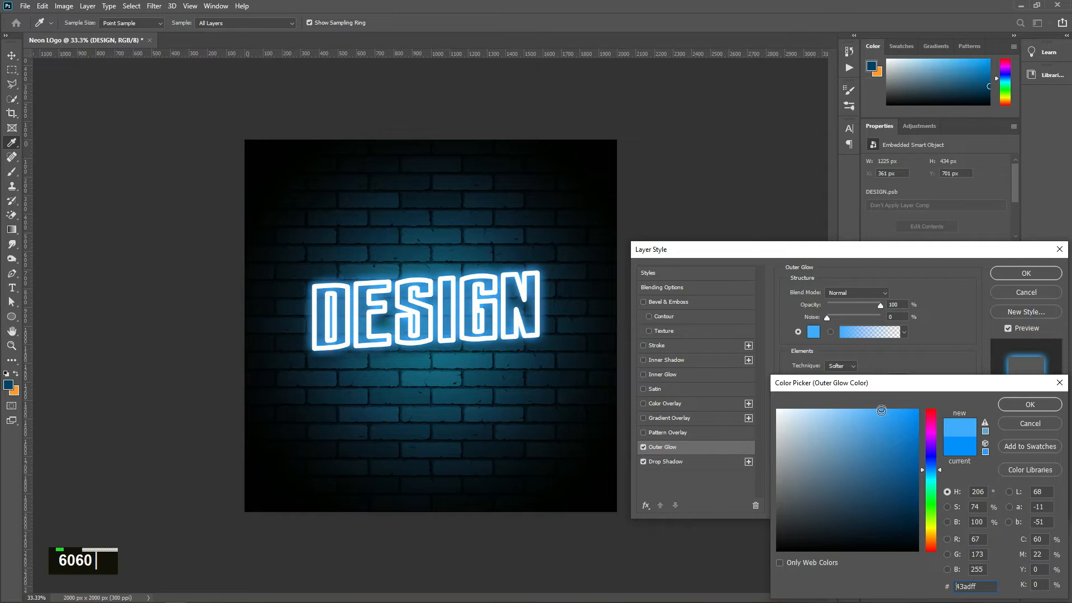
click(877, 410)
click(890, 410)
click(1031, 405)
- Add a white Stroke to the DESIGN smart object with Inside position and a size of 8 px
click(672, 346)
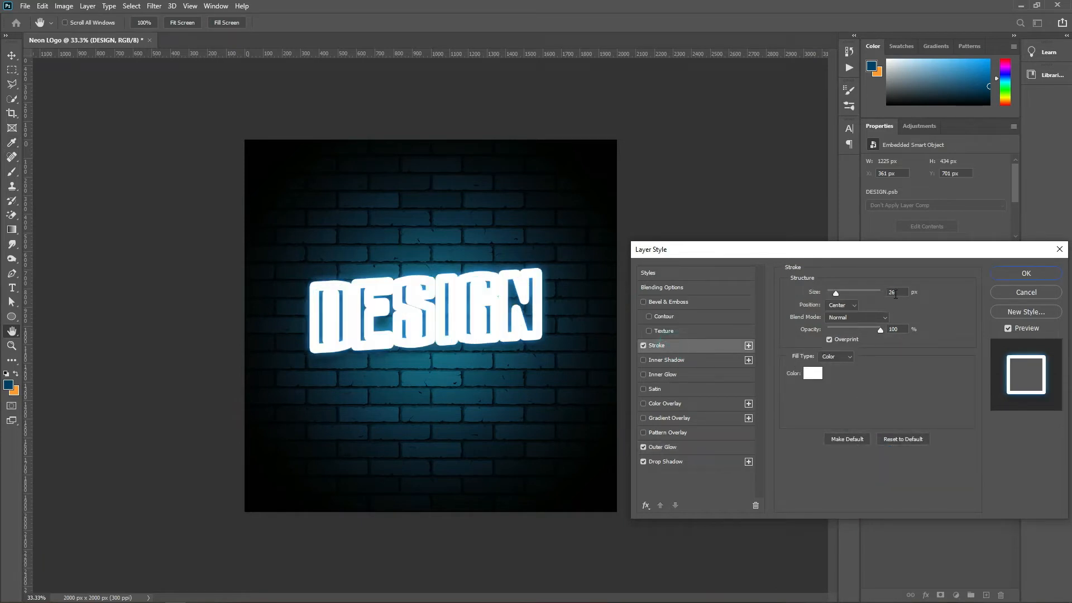
click(846, 305)
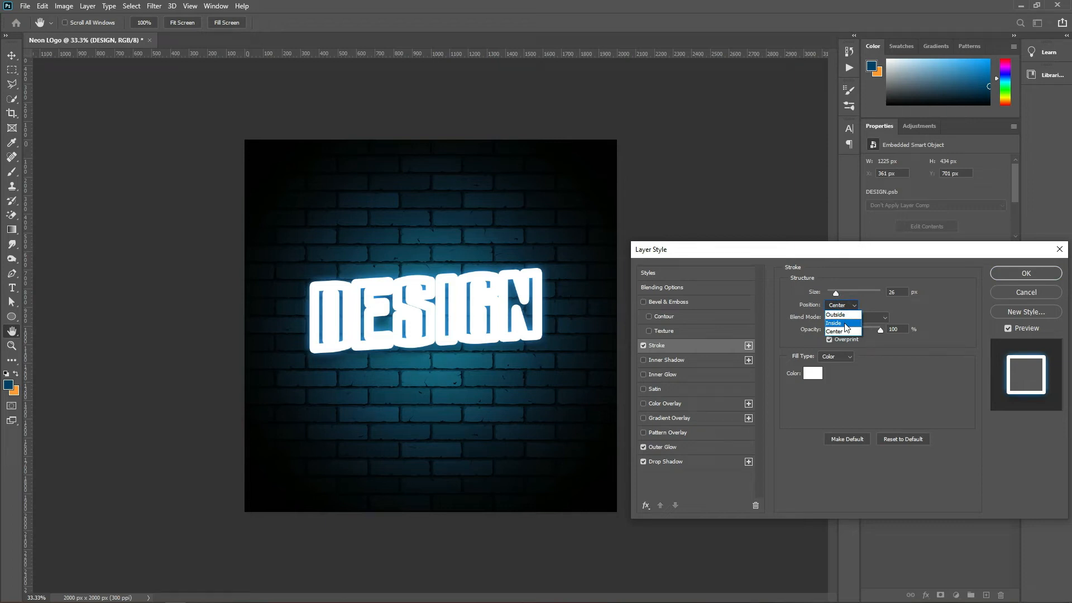
click(846, 324)
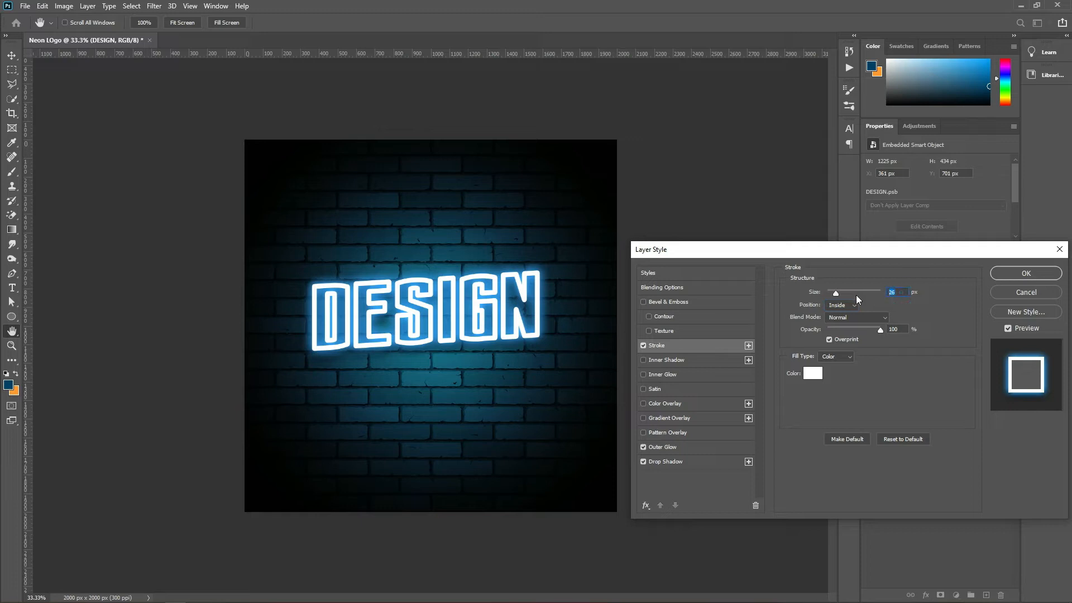
text(8)
click(1010, 276)
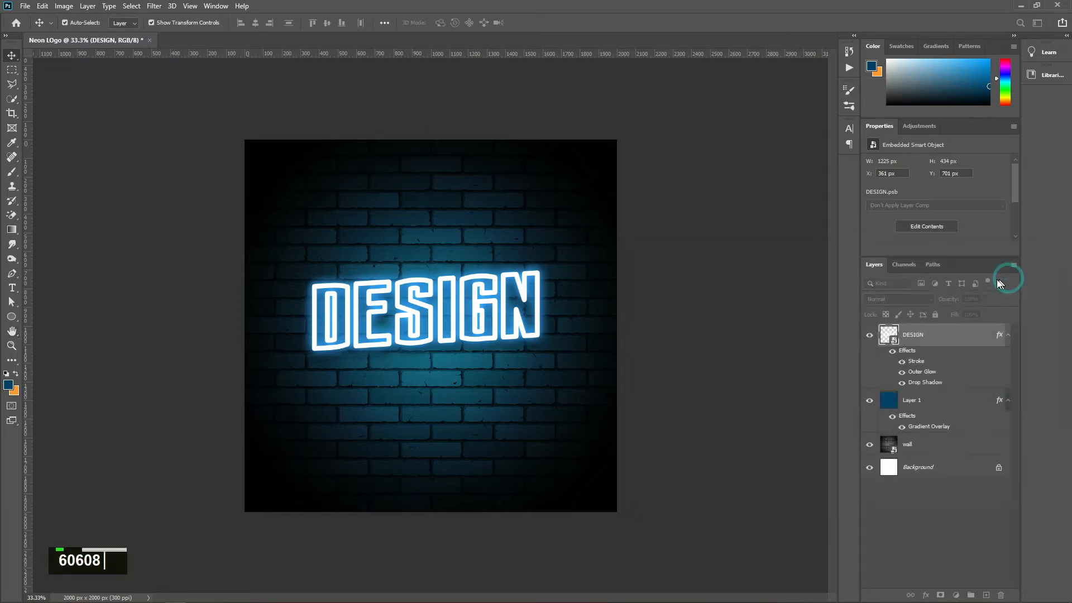
- Switch the DESIGN layer's stroke fill type to Gradient and use a pale cyan for the gradient's starting colour stop
double_click(919, 361)
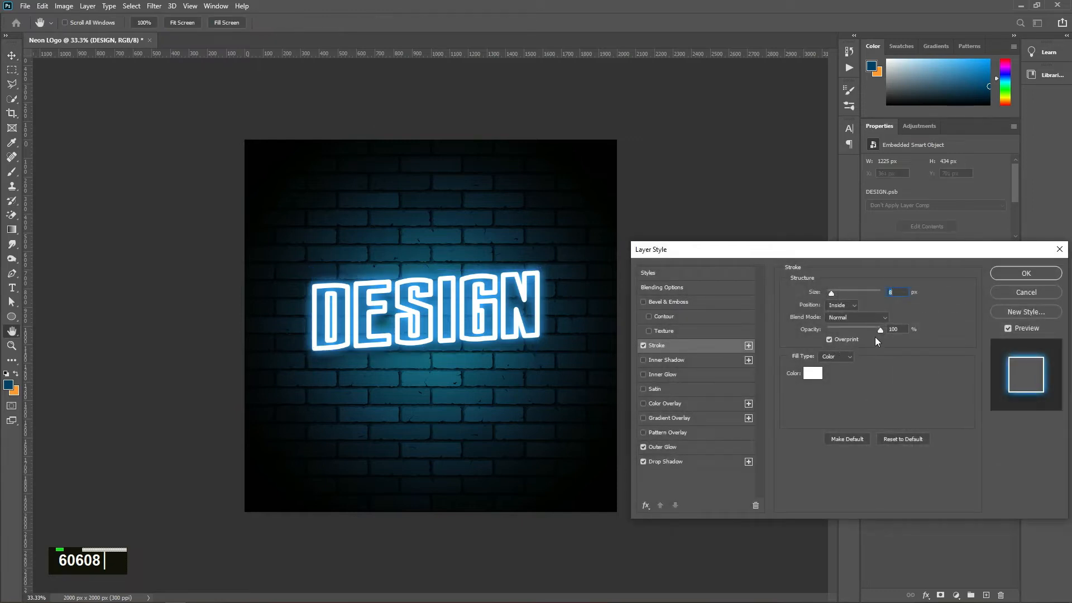
key(Tab)
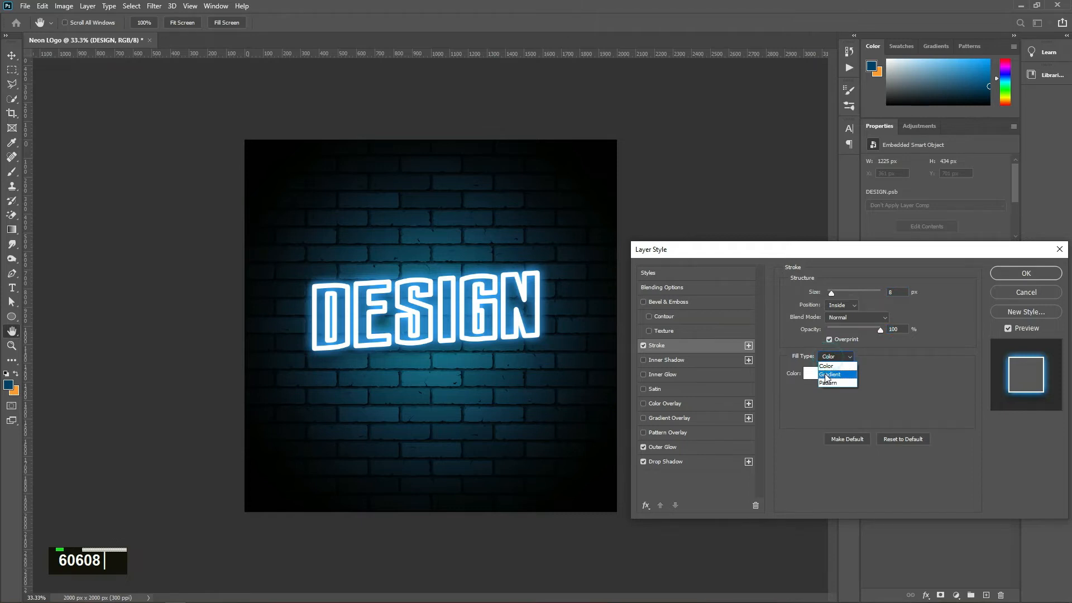
click(830, 373)
click(824, 372)
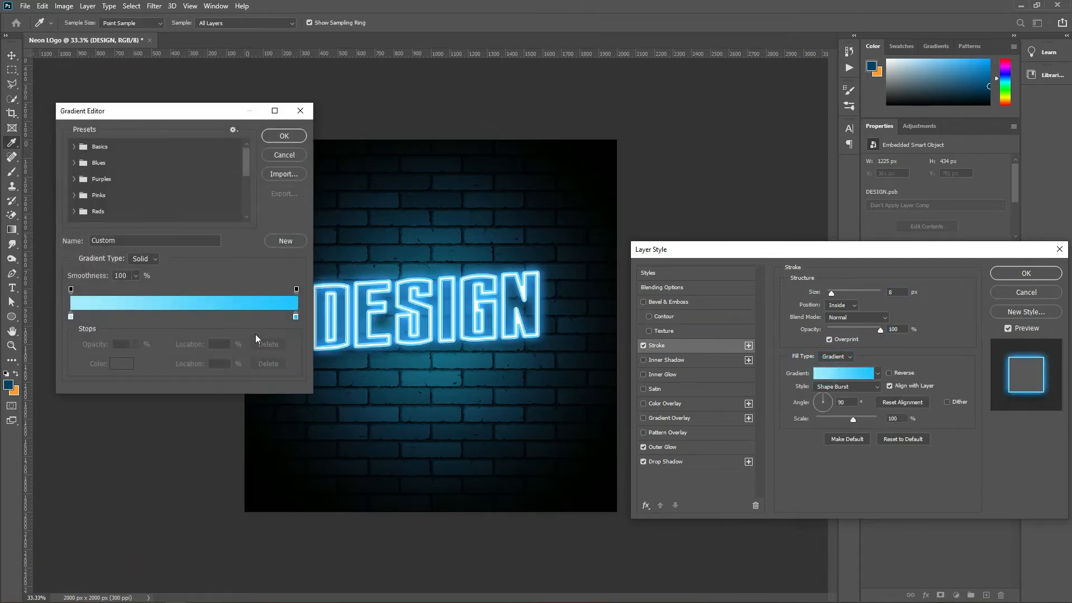
click(70, 317)
double_click(71, 316)
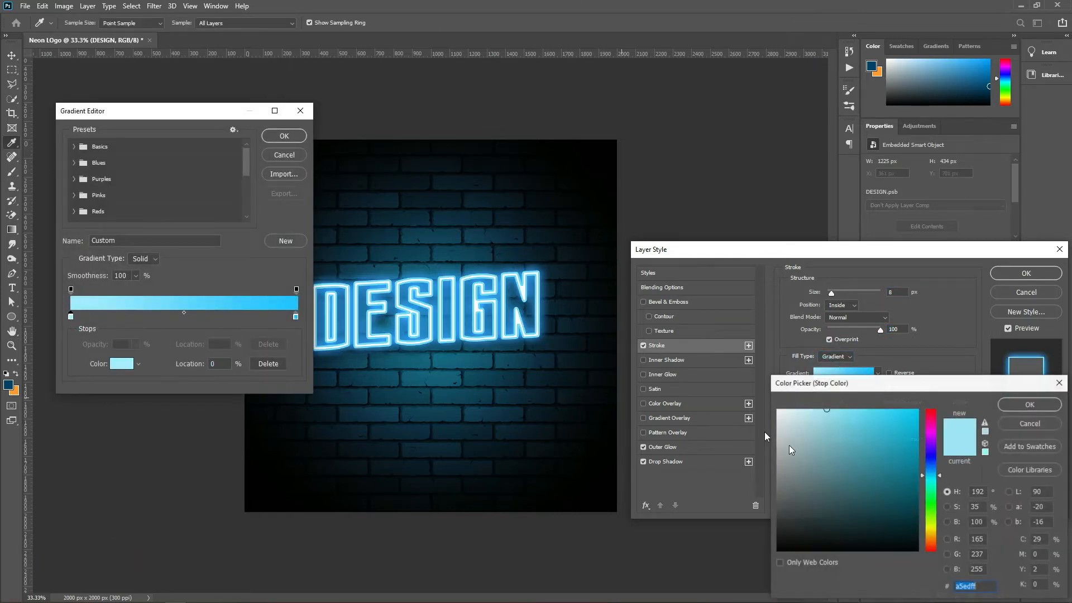
click(1030, 405)
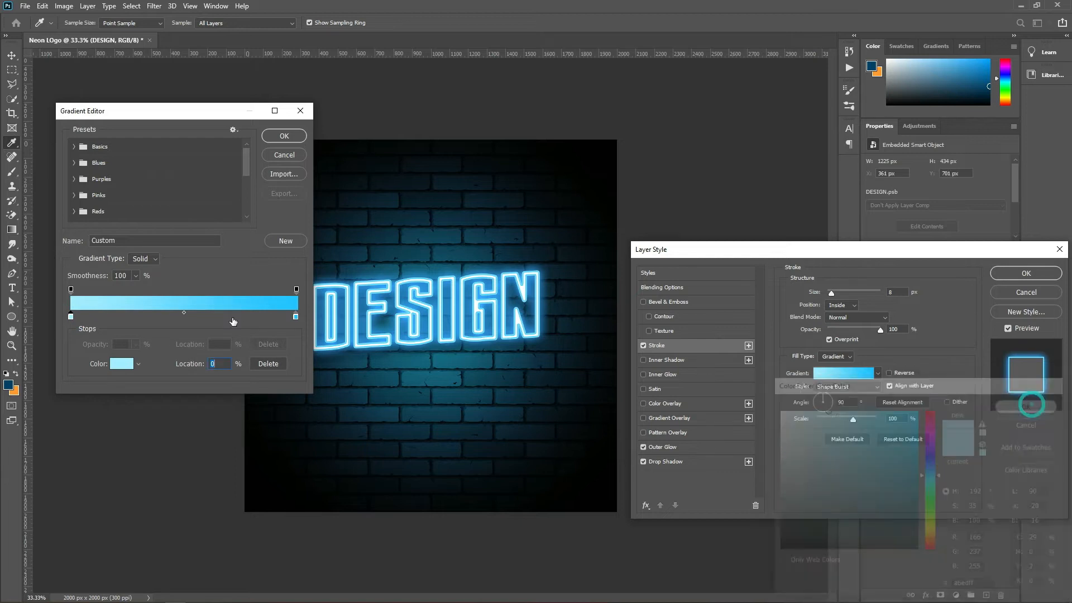
- Set the stroke gradient's end colour stop to 0bbdff and apply the layer style
click(296, 316)
double_click(297, 318)
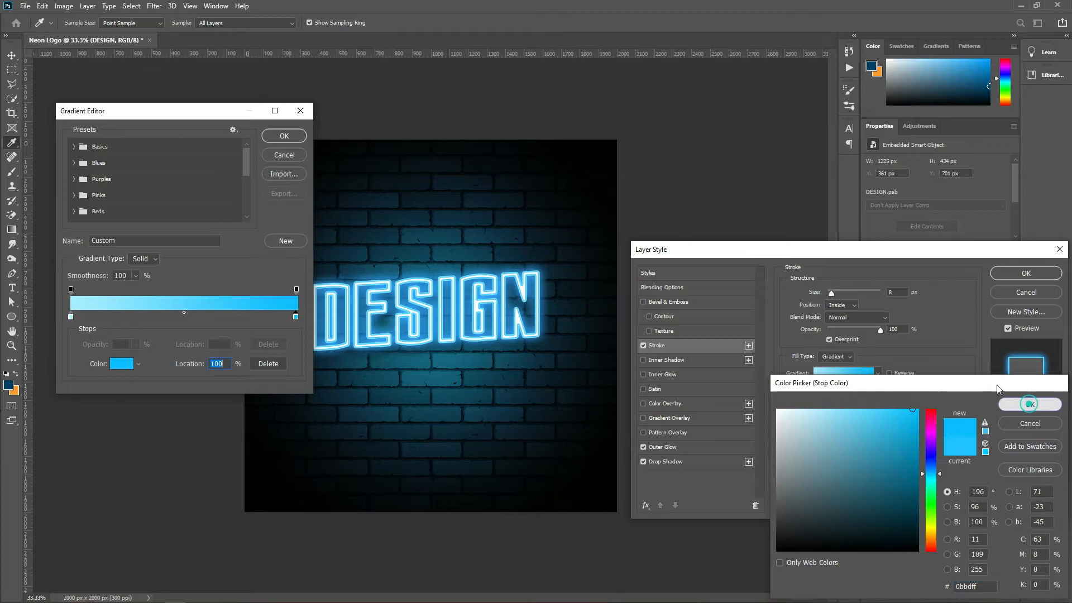
click(1030, 404)
click(285, 135)
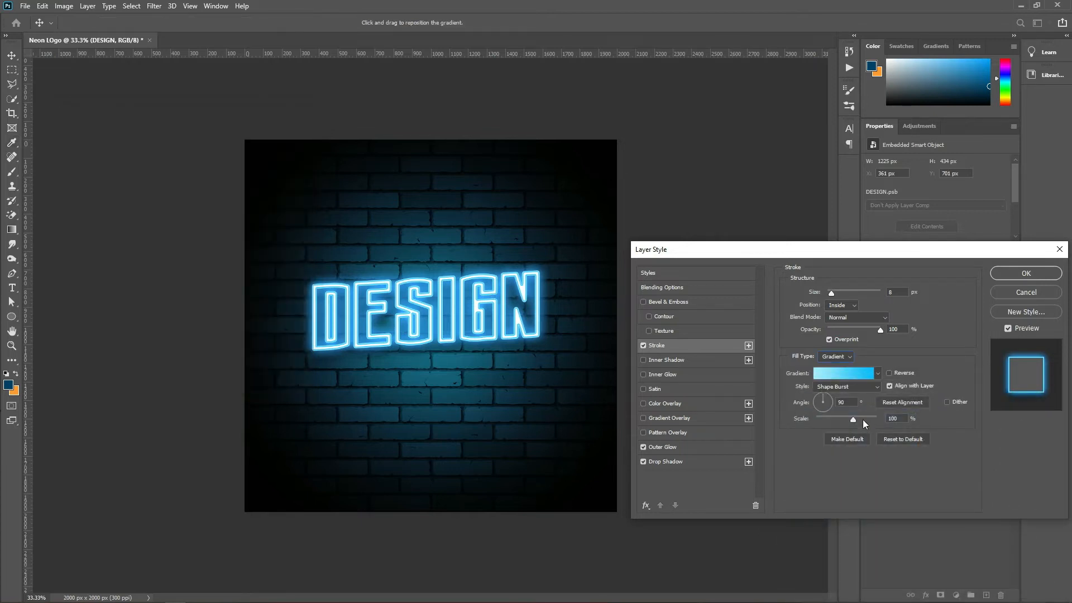
click(1060, 276)
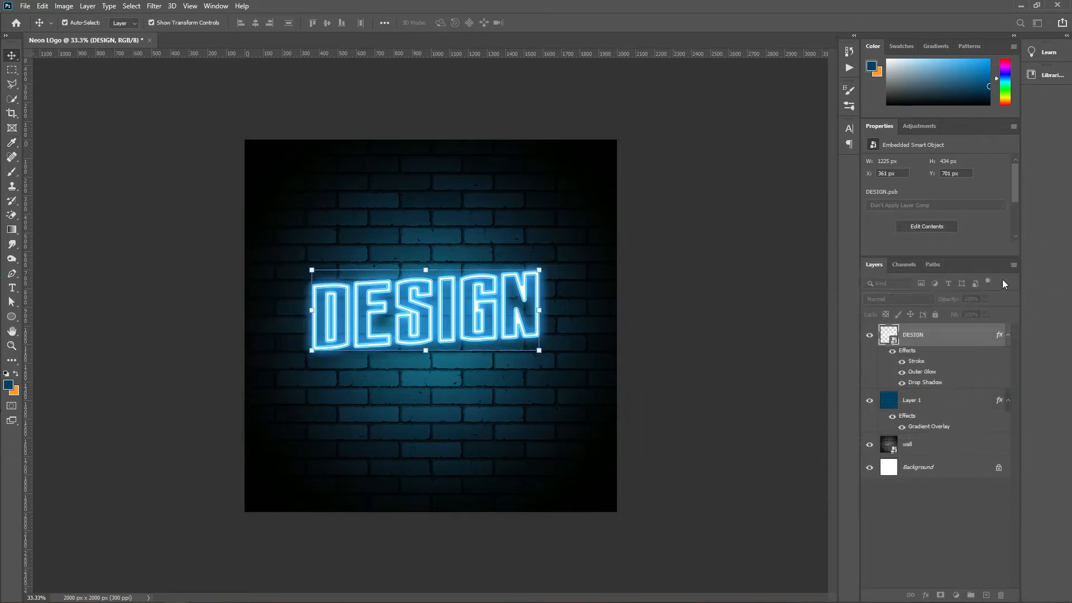
- Duplicate the DESIGN layer and place the copy directly beneath the original, above Layer 1
click(904, 523)
ctrl+click(956, 348)
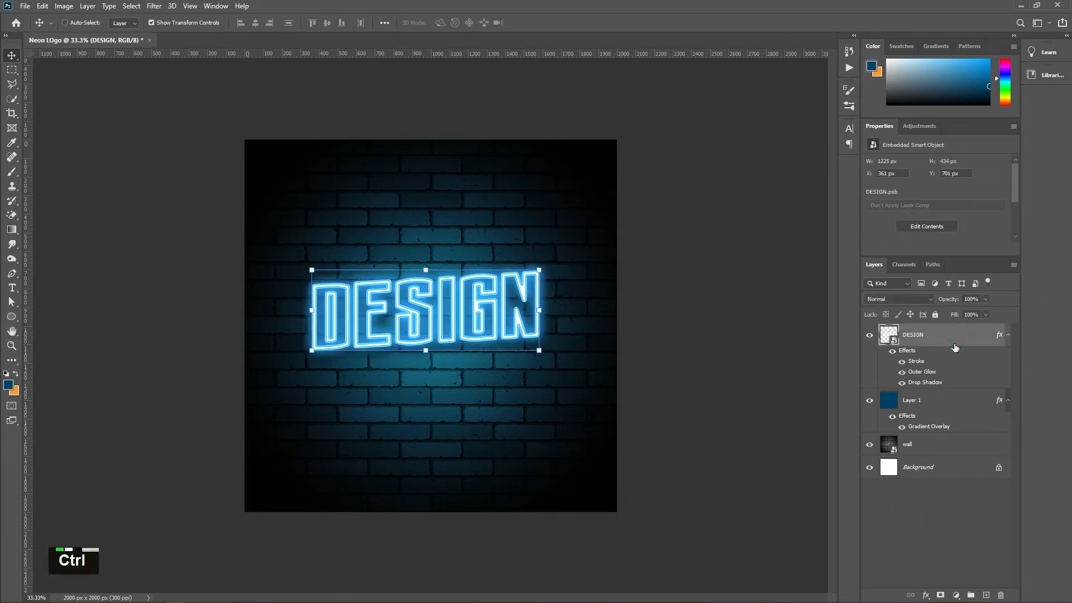
key(ctrl+j)
drag(971, 340, 951, 456)
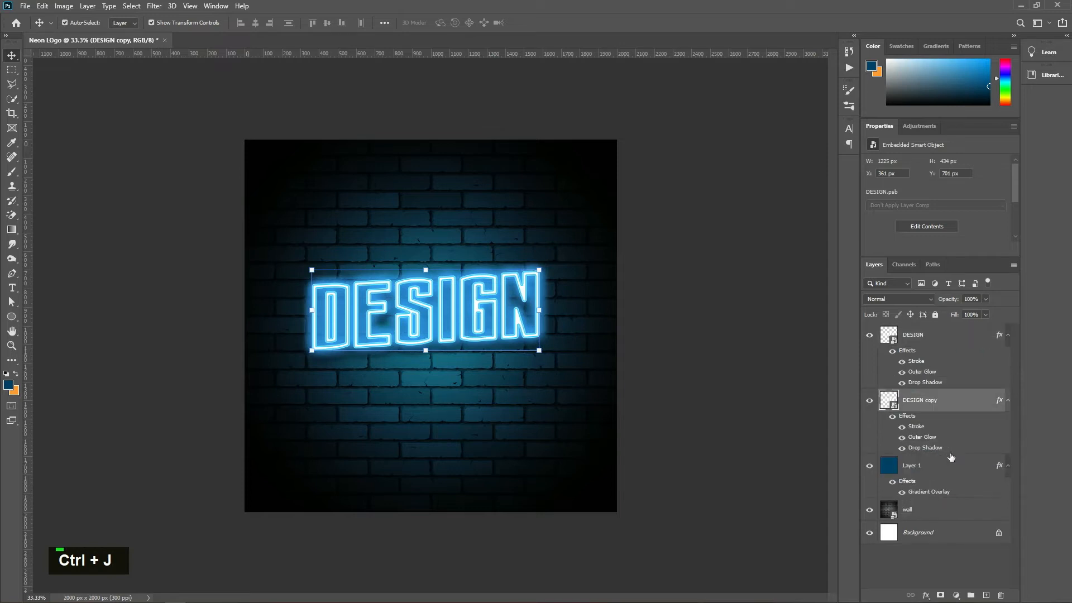
- Clear all layer styles from the DESIGN copy layer and hide the original DESIGN layer
right_click(950, 402)
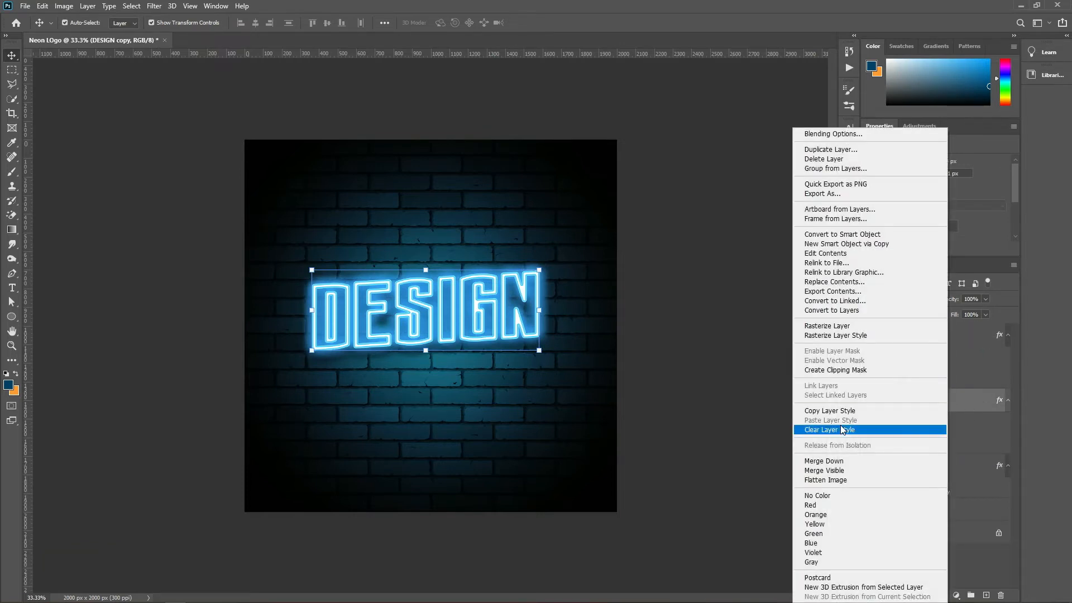
click(842, 430)
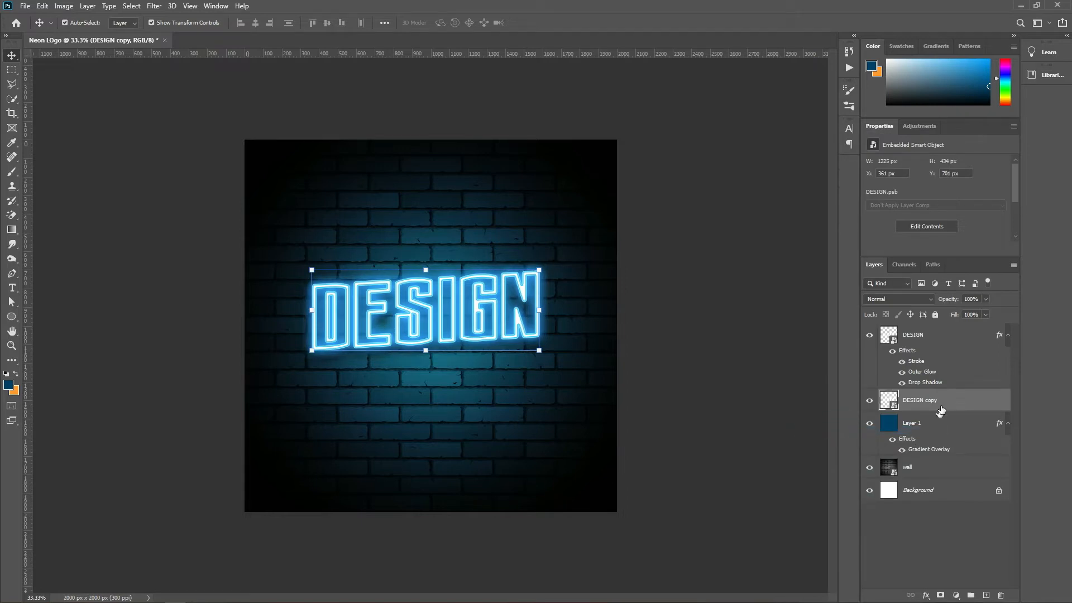
click(870, 336)
- Add a Drop Shadow to the DESIGN copy layer and reduce the layer's fill to 0%
double_click(973, 401)
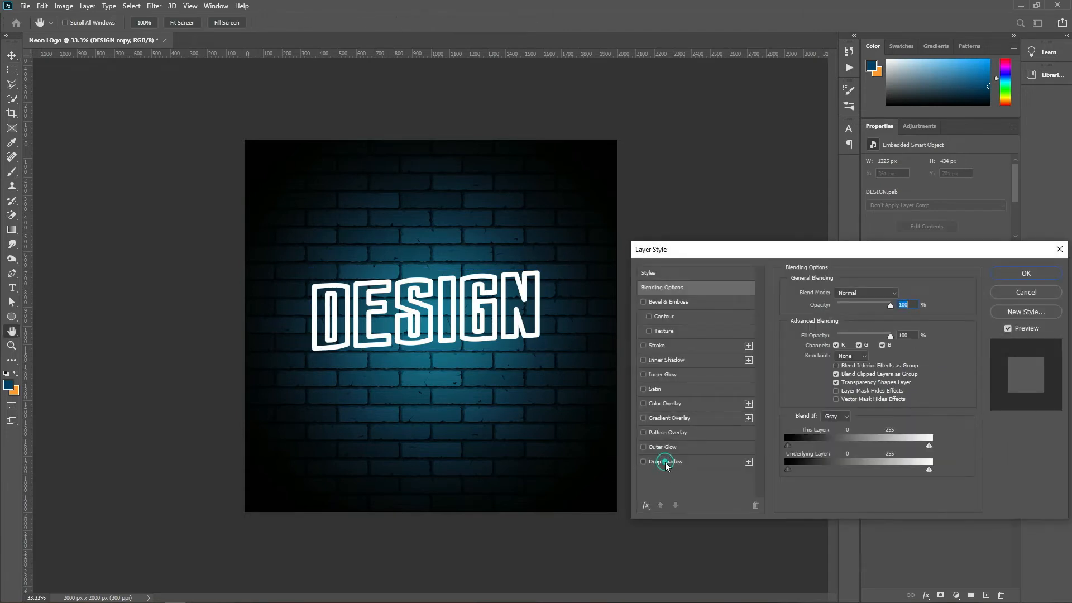
click(665, 463)
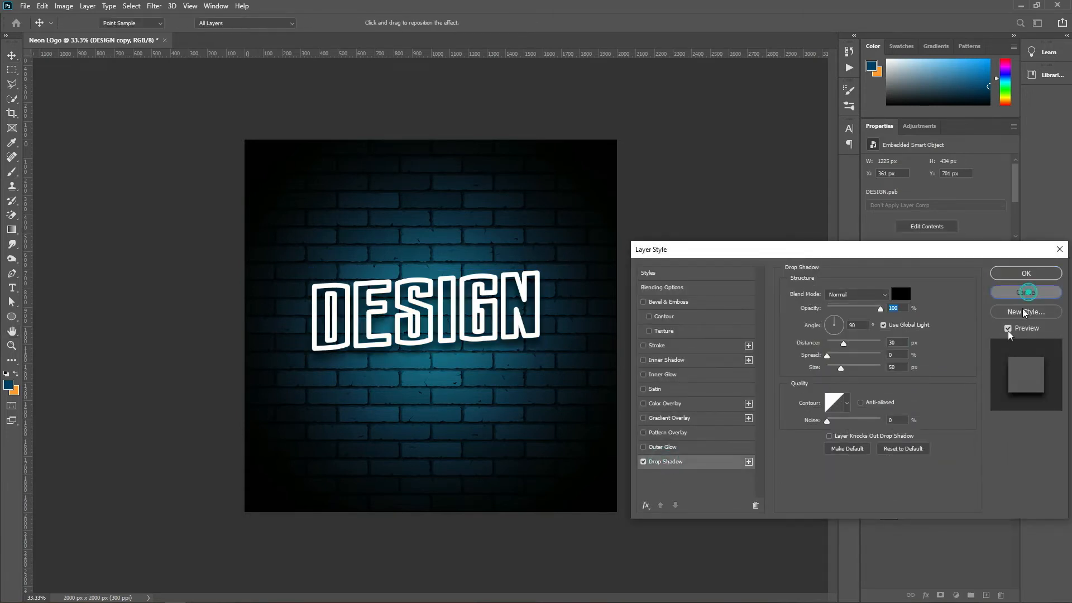
click(1027, 273)
click(986, 315)
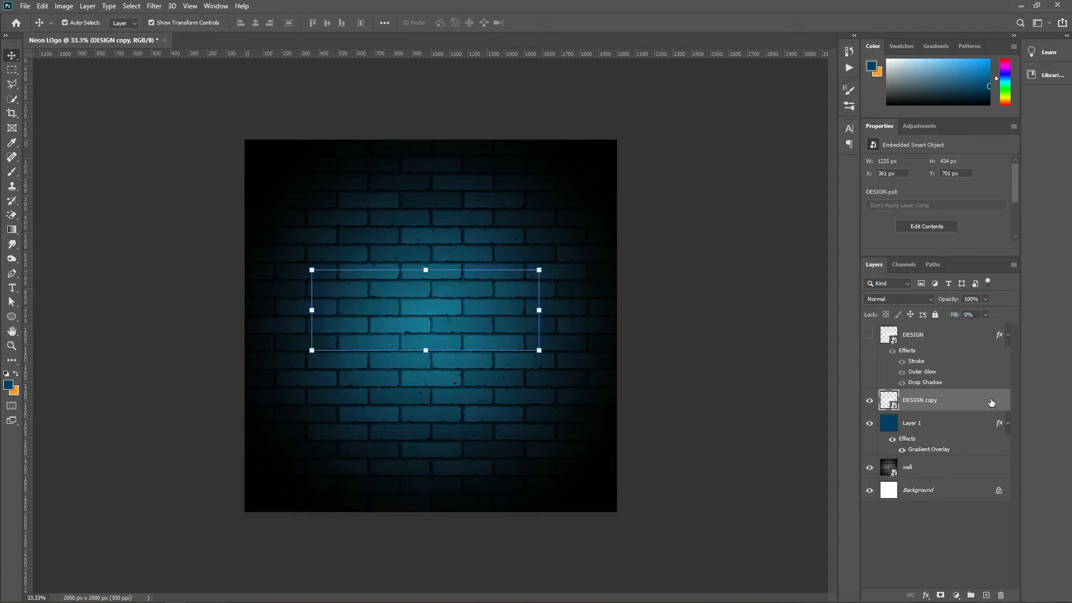
- Reopen the DESIGN copy layer's Drop Shadow settings and change the shadow colour to white (ffffff)
double_click(942, 412)
click(687, 462)
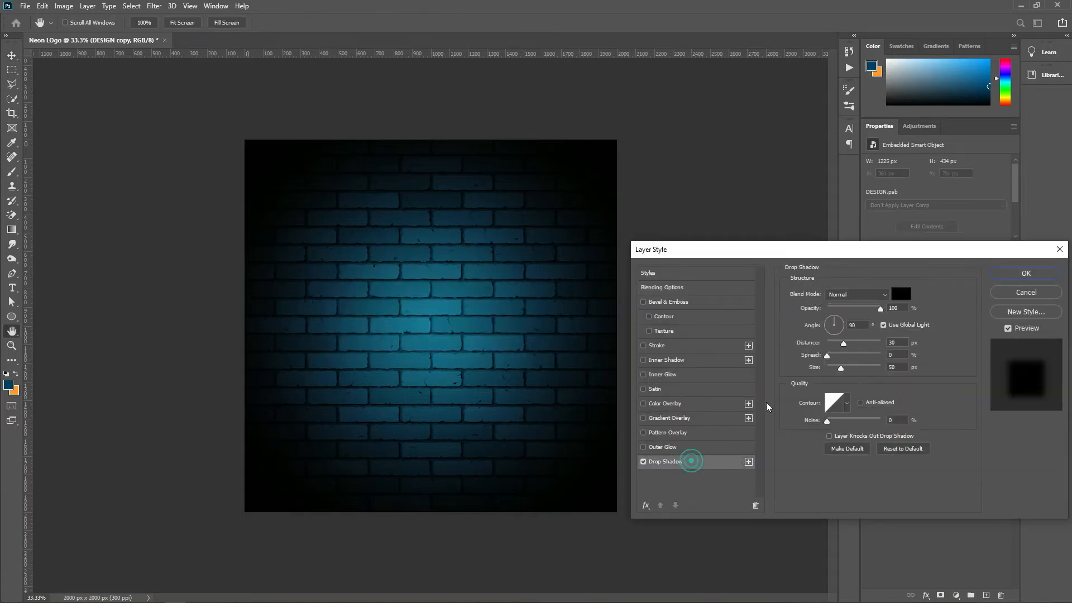
click(901, 297)
drag(830, 435, 777, 410)
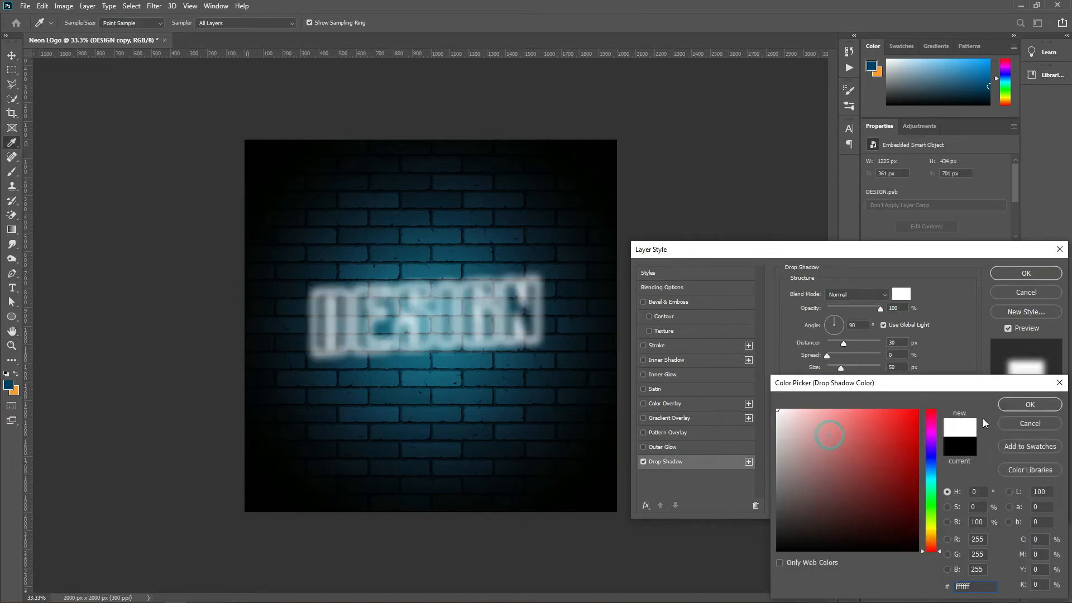
click(1038, 406)
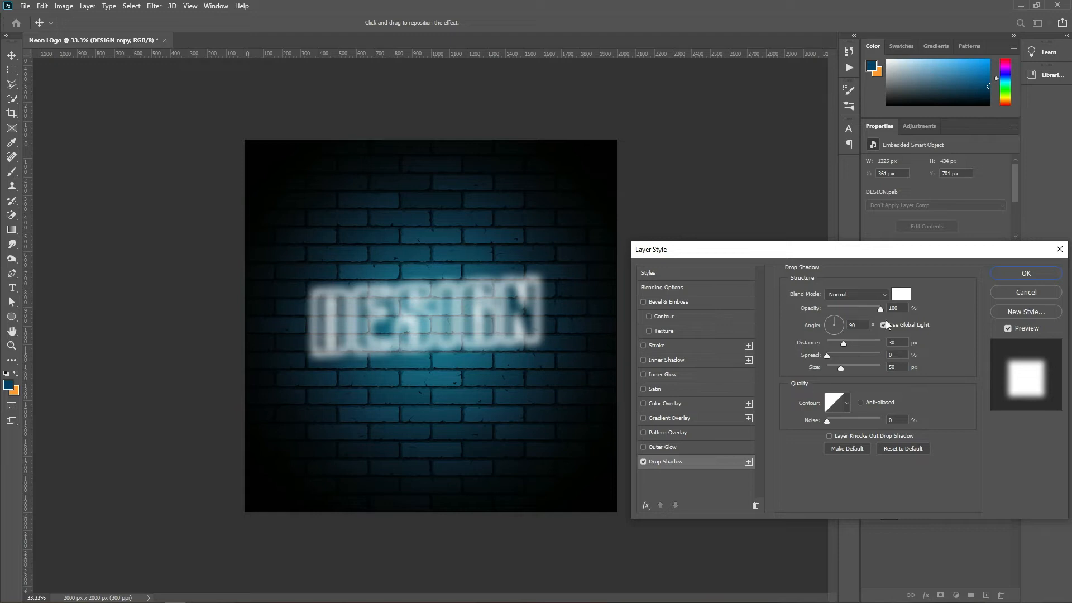
- Set the DESIGN copy's drop shadow to Linear Dodge (Add) with a distance of 17 px and a size of 10 px
drag(845, 342, 832, 368)
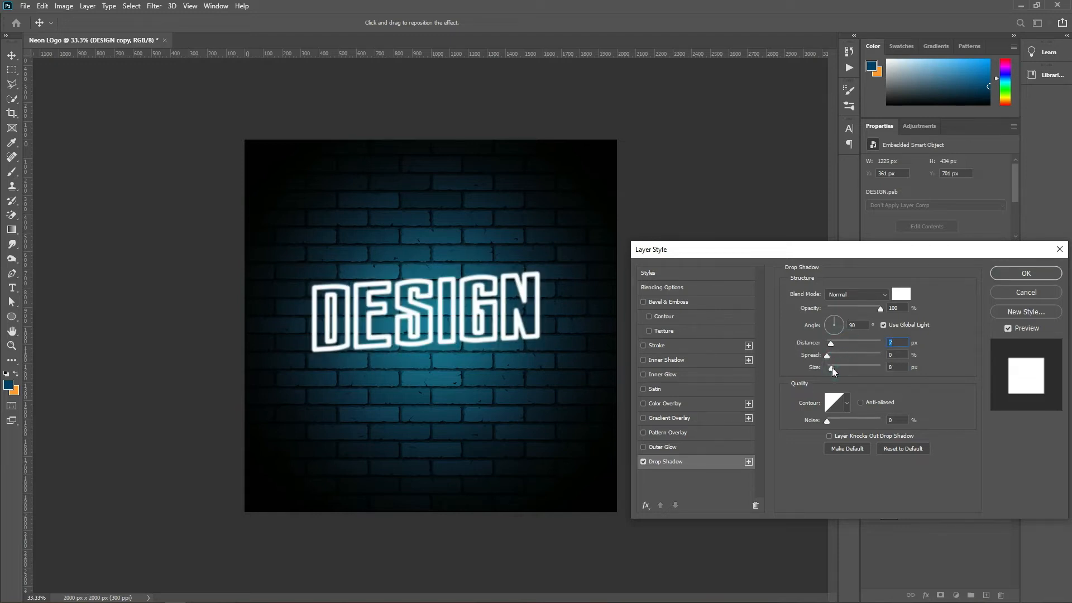
click(854, 293)
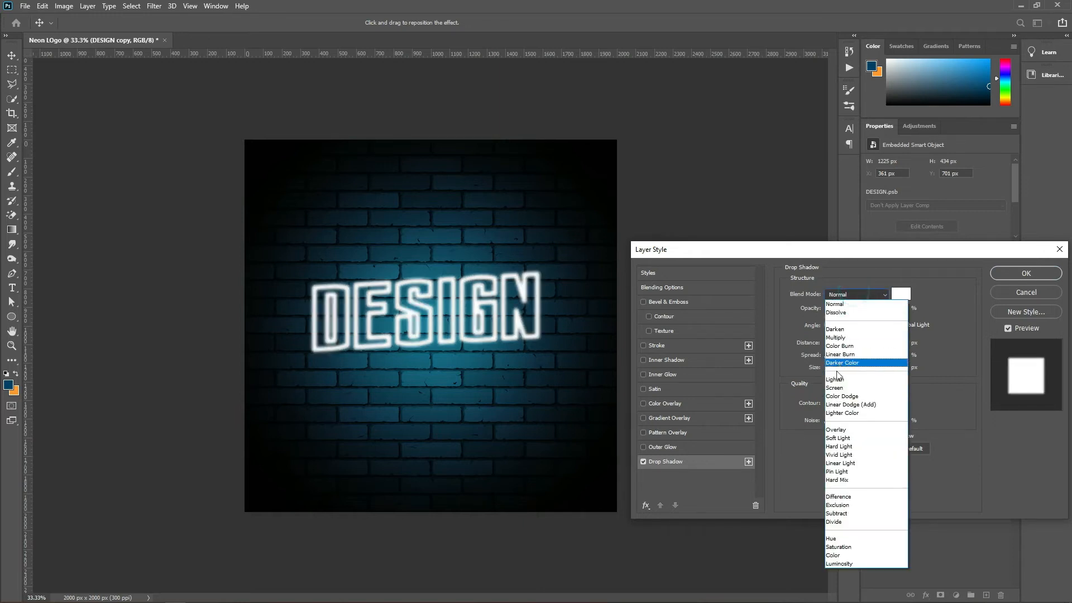
click(839, 404)
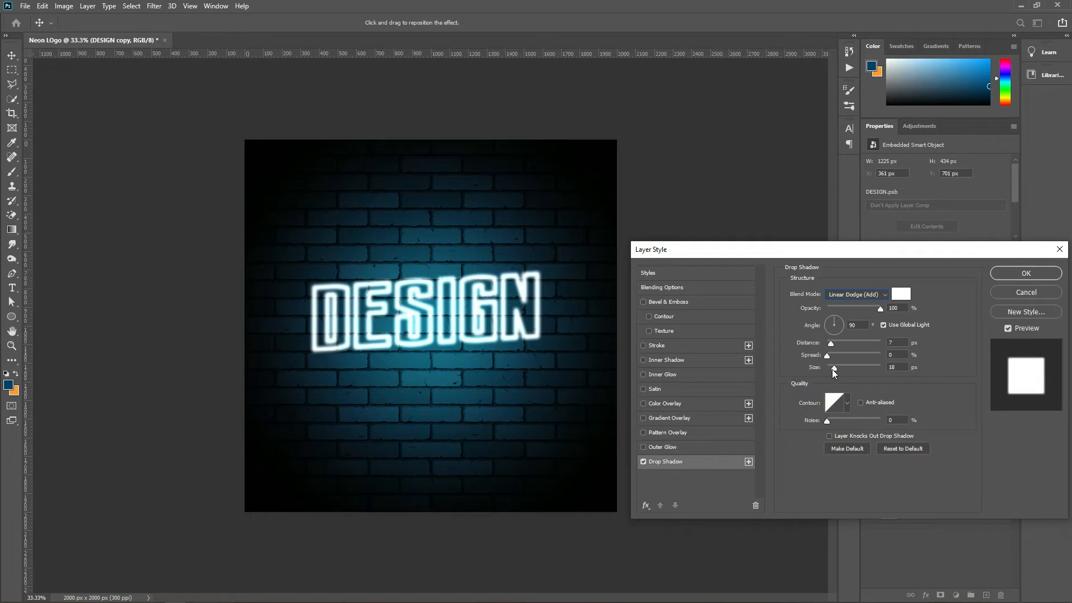
drag(832, 369, 838, 369)
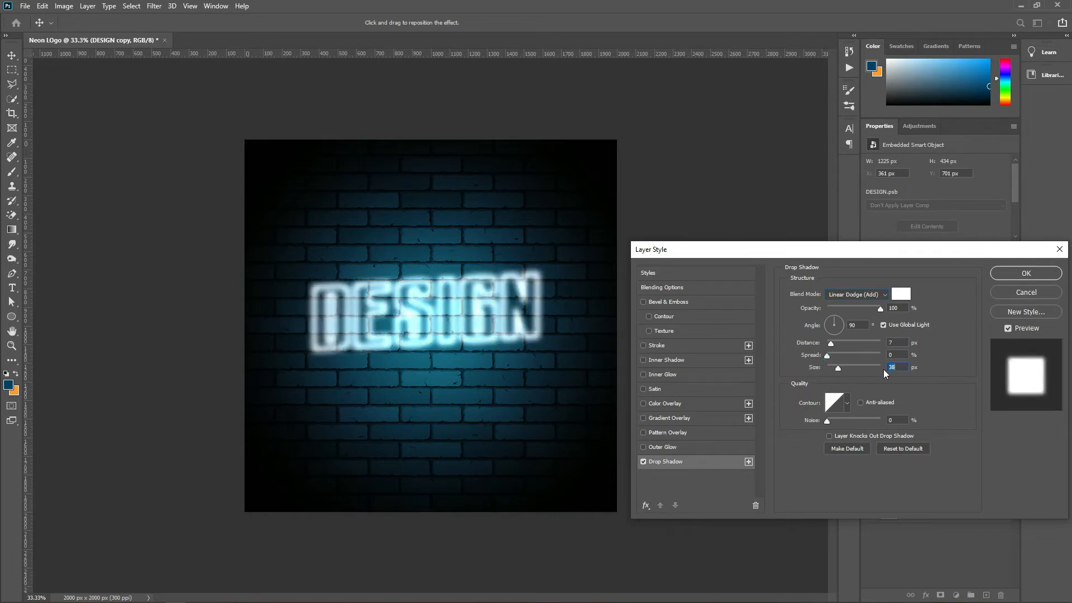
text(17)
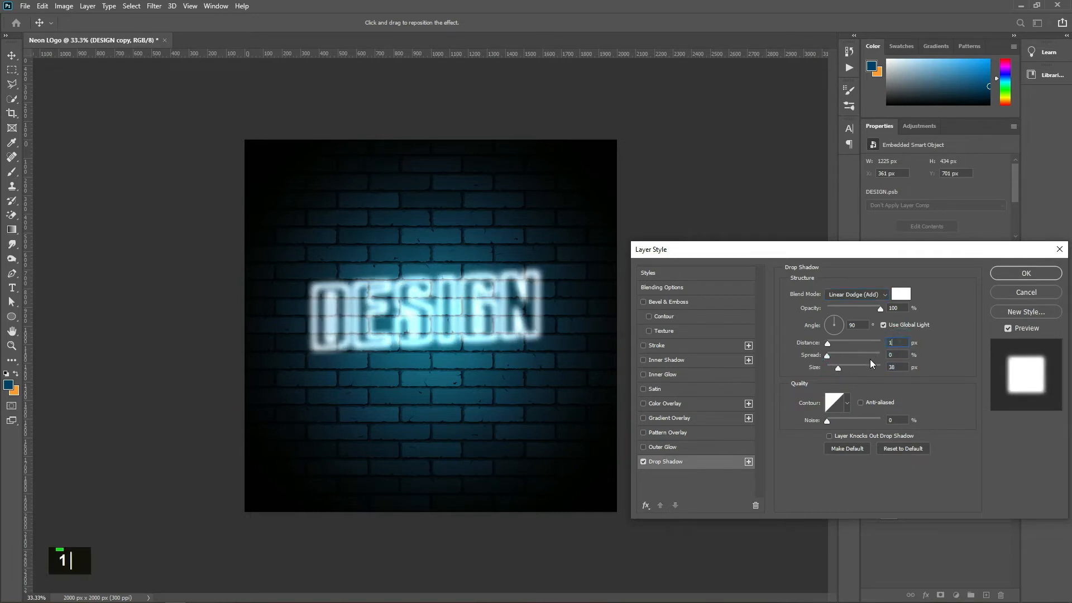
text(10)
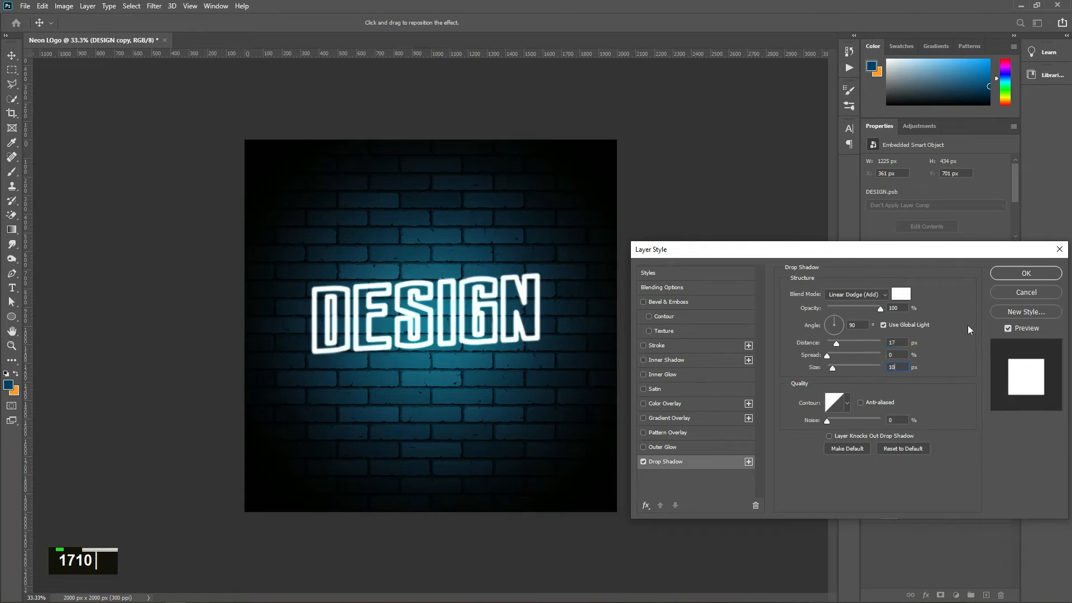
- Recolour the DESIGN copy's drop shadow to the pale cyan a1eeff and apply the layer style
click(901, 295)
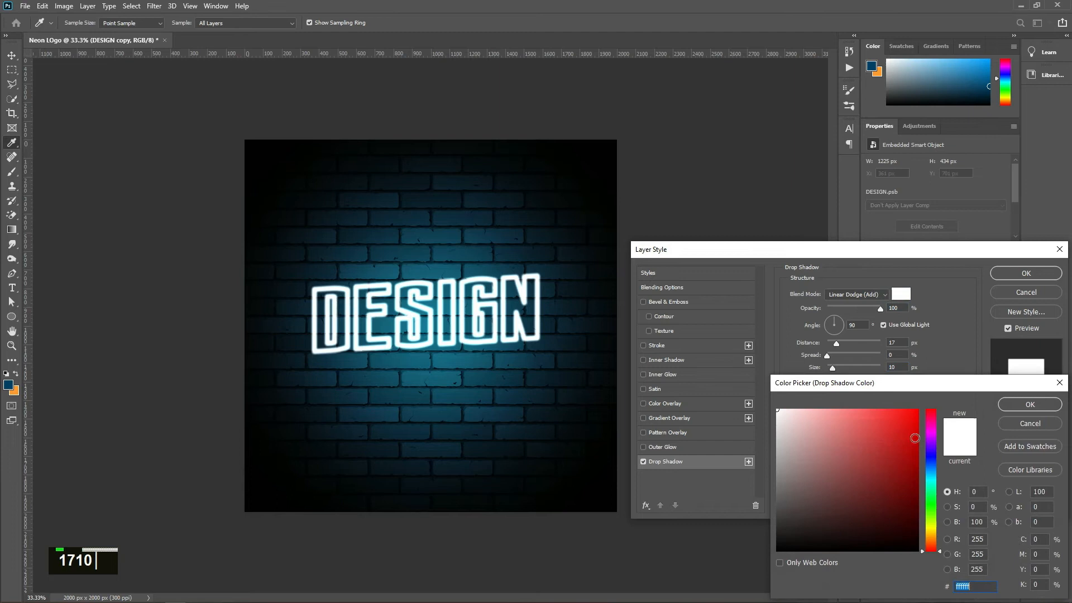
click(932, 475)
click(889, 409)
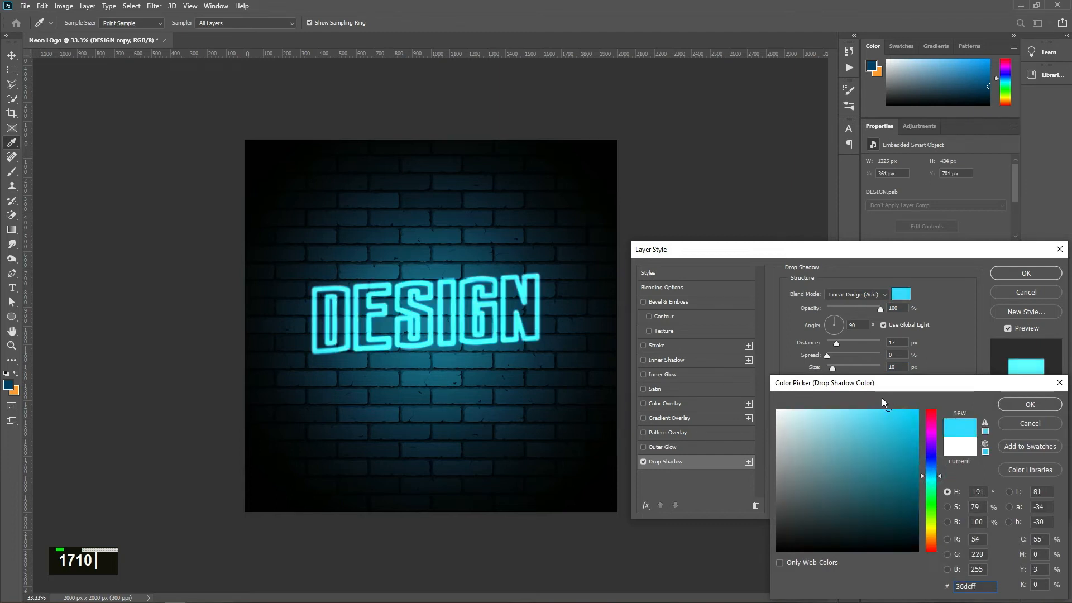
click(866, 408)
click(829, 409)
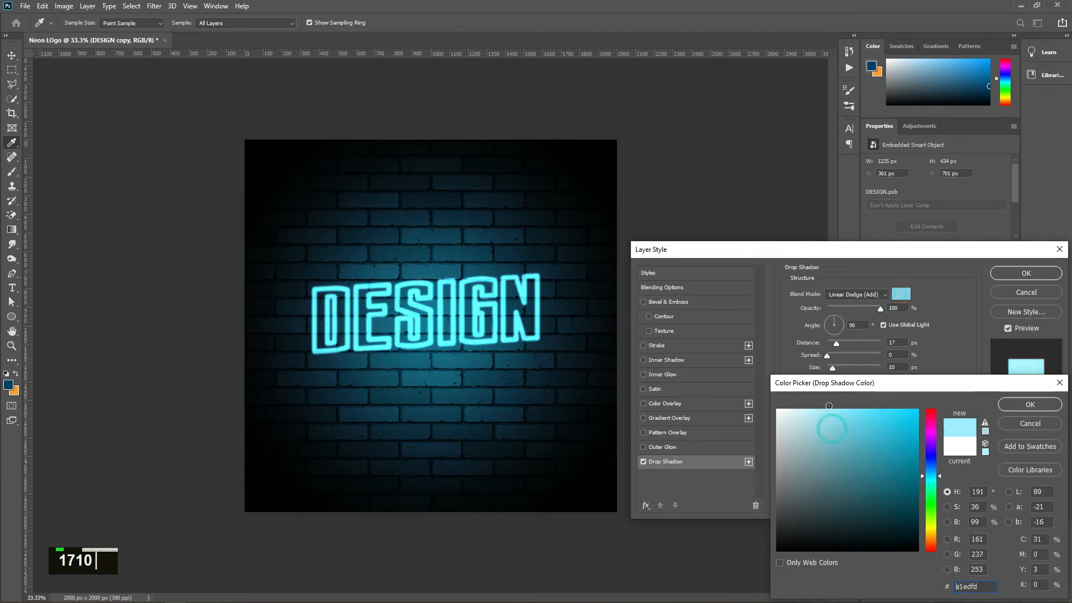
click(1010, 407)
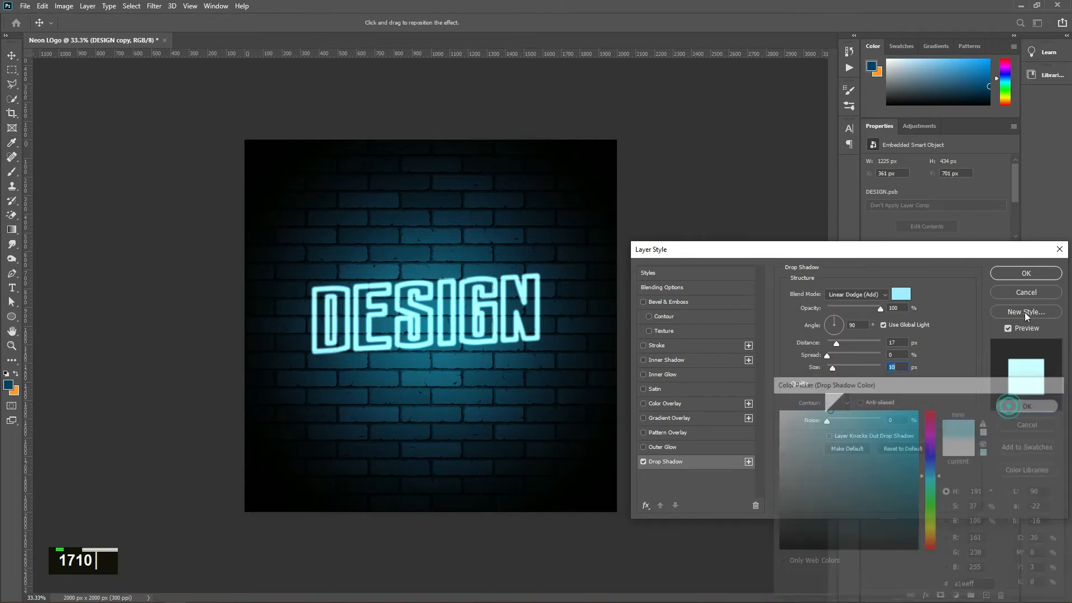
click(1027, 274)
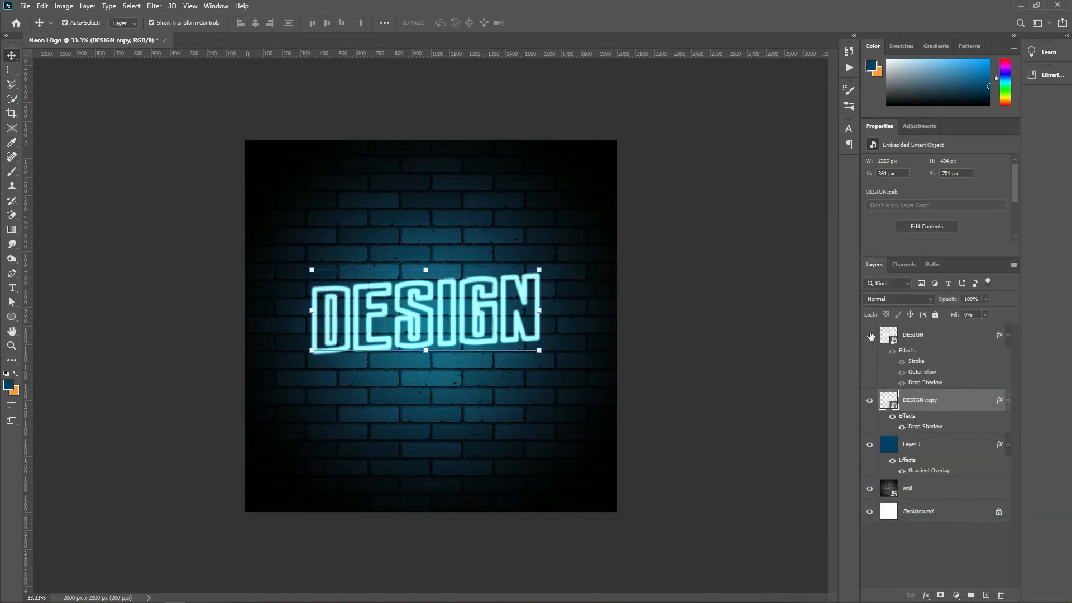
- Show the original DESIGN layer again and deselect all layers to view the combined neon effect
click(870, 335)
click(927, 532)
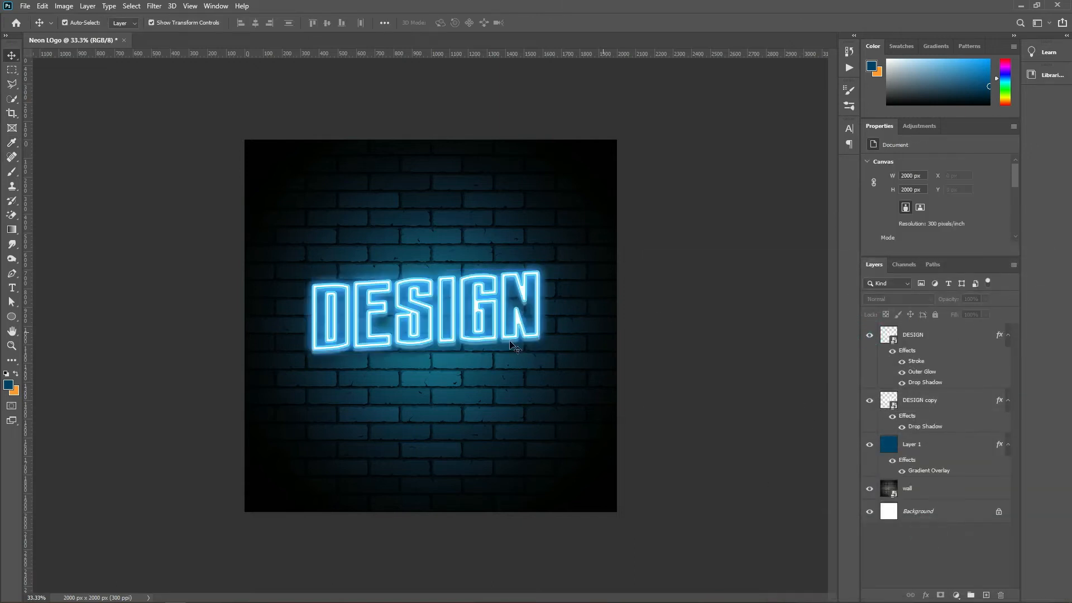
scroll(506, 347, up, 2)
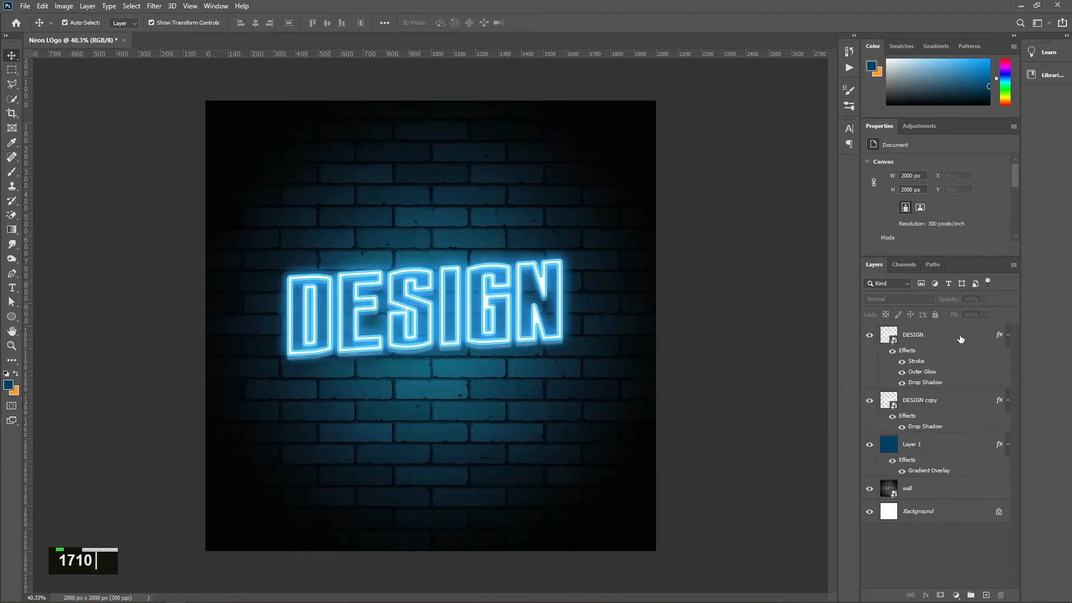
key(ctrl)
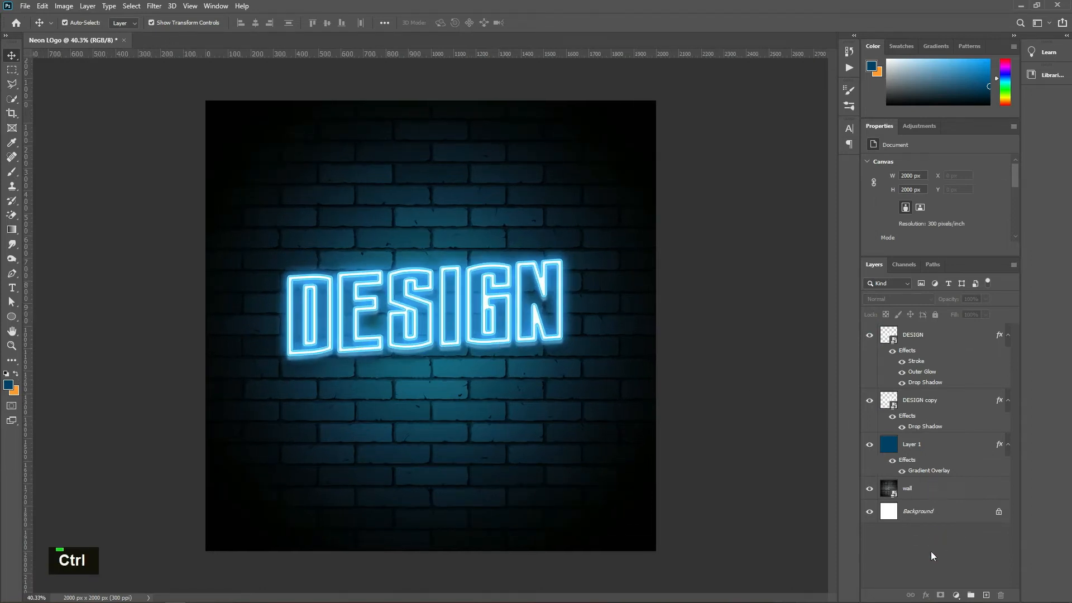
- Group the DESIGN and DESIGN copy layers and name the group "DESIGN\"
ctrl+click(938, 404)
ctrl+shift+click(936, 373)
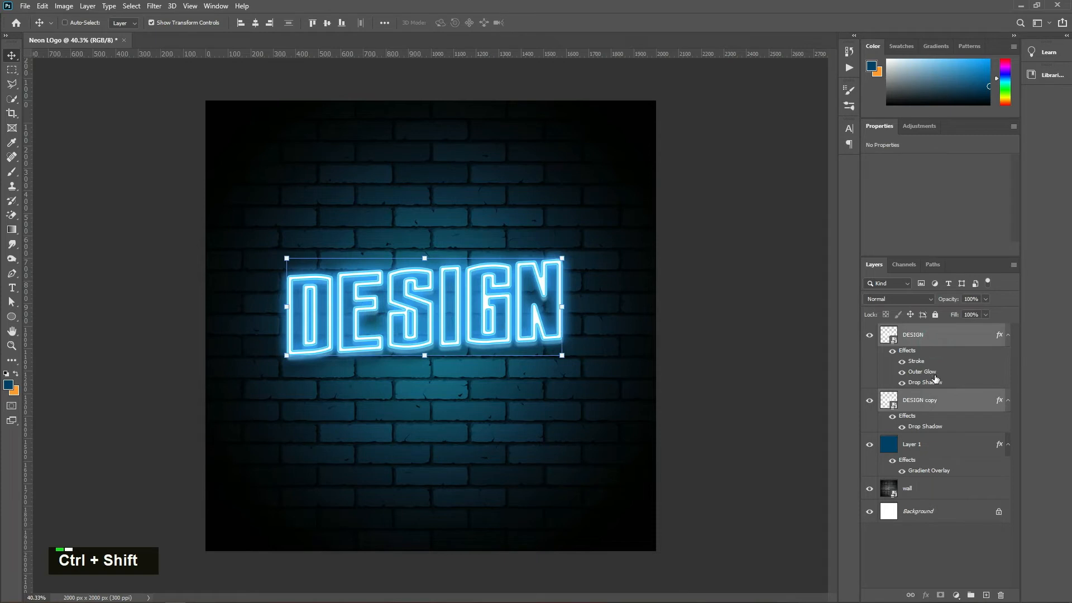
key(ctrl+g)
text(D)
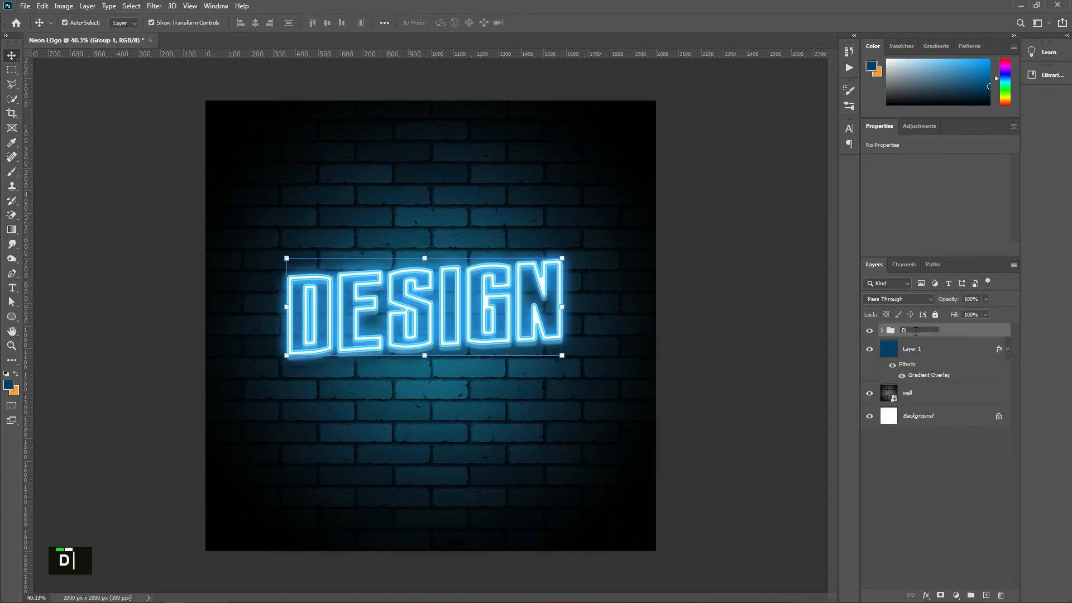
text(ESG)
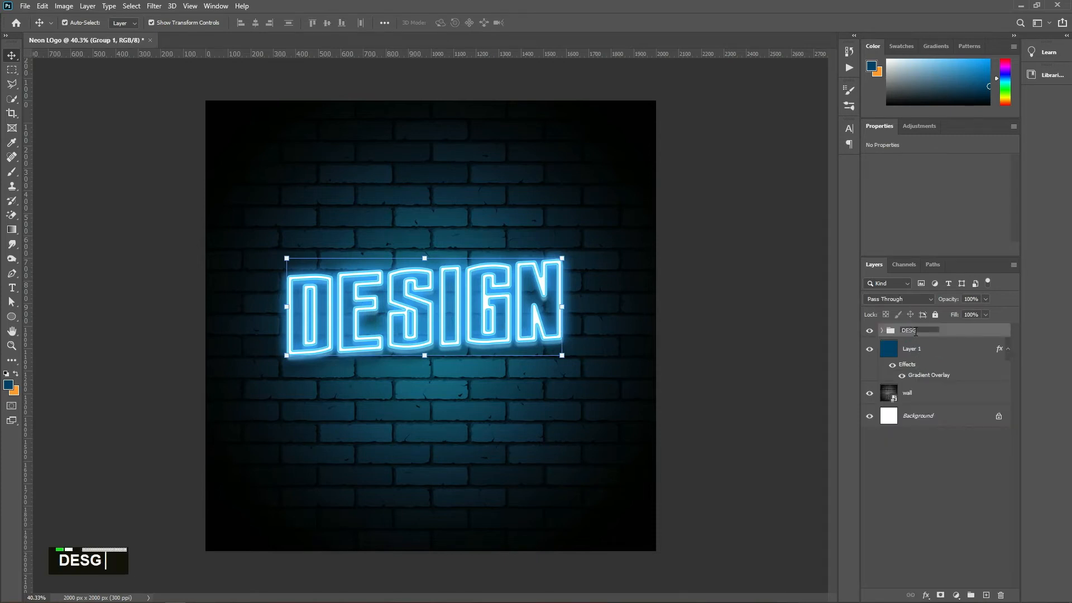
key(shift+BackSpace)
text(IGN\)
key(Return)
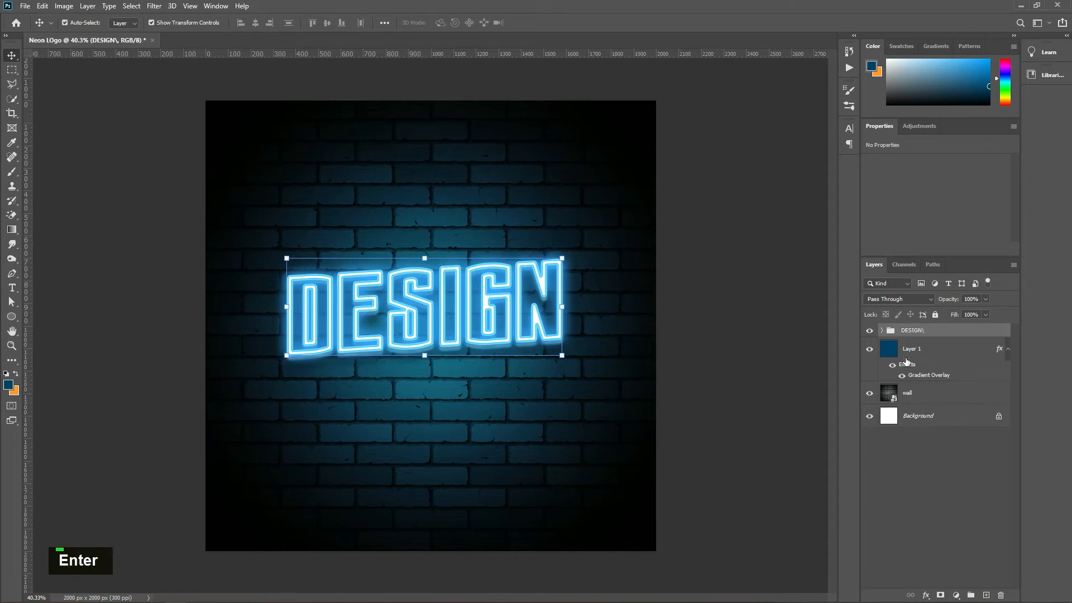
click(930, 498)
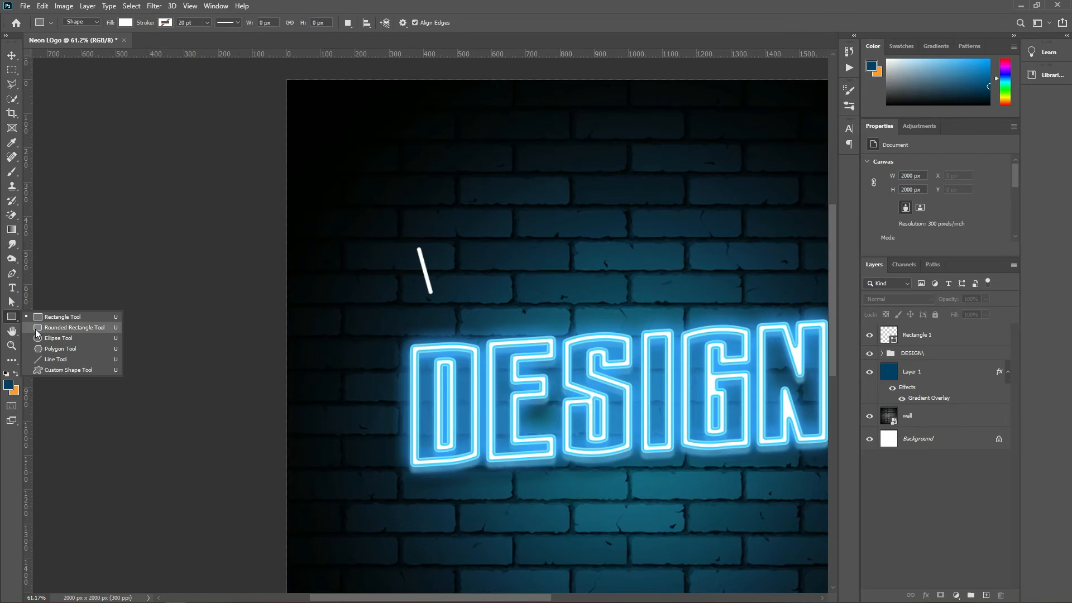
- Set up the Ellipse tool to draw shapes with no fill and a white stroke
click(43, 337)
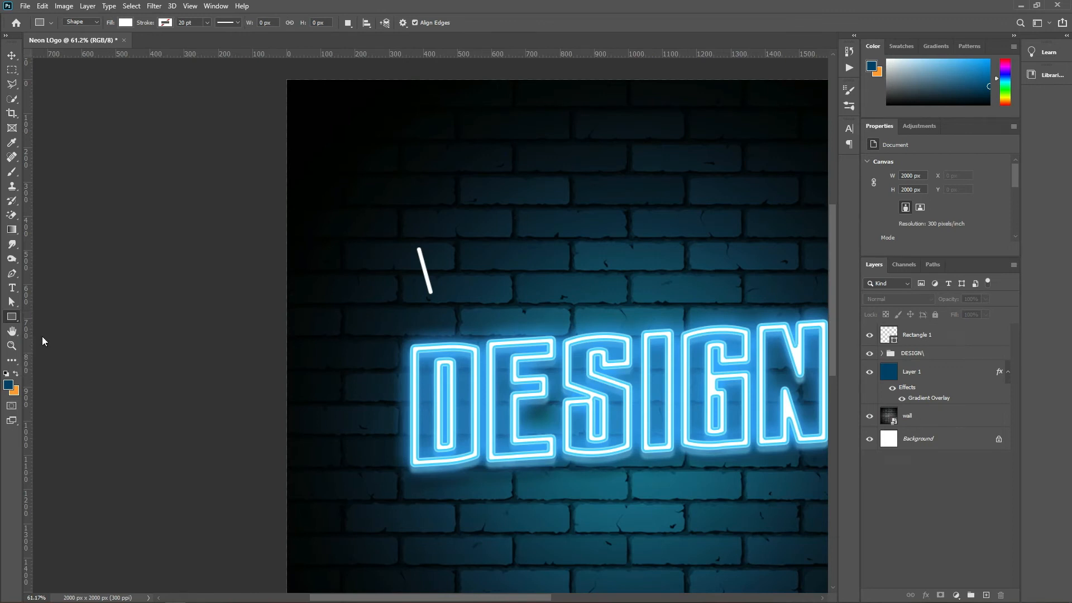
click(125, 22)
click(62, 45)
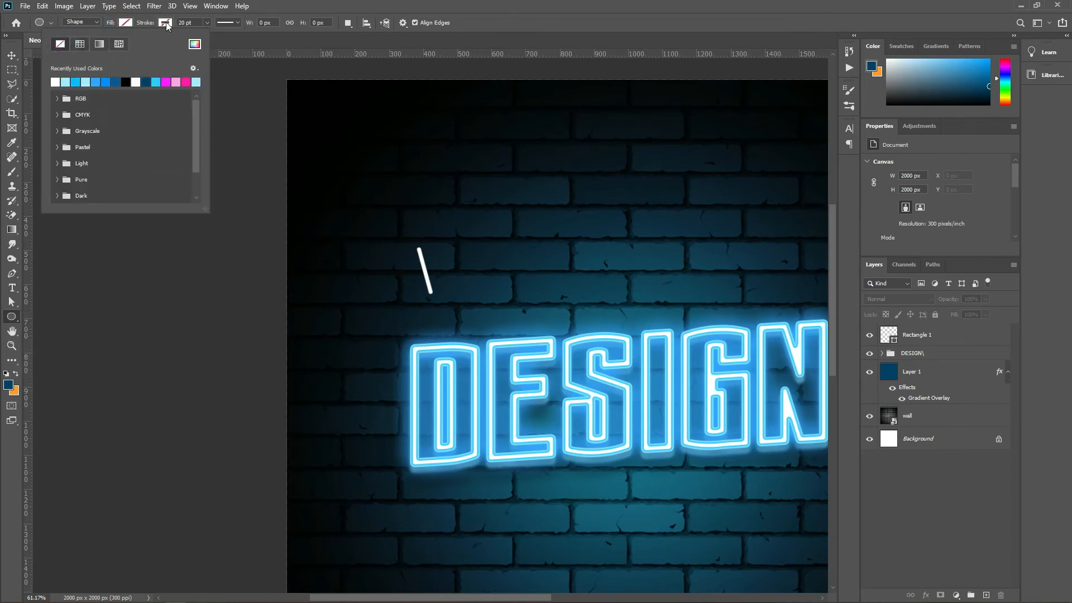
click(165, 23)
click(430, 6)
- Draw an ellipse about 1492 by 620 px around the DESIGN text and move it slightly up and left
scroll(529, 257, down, 4)
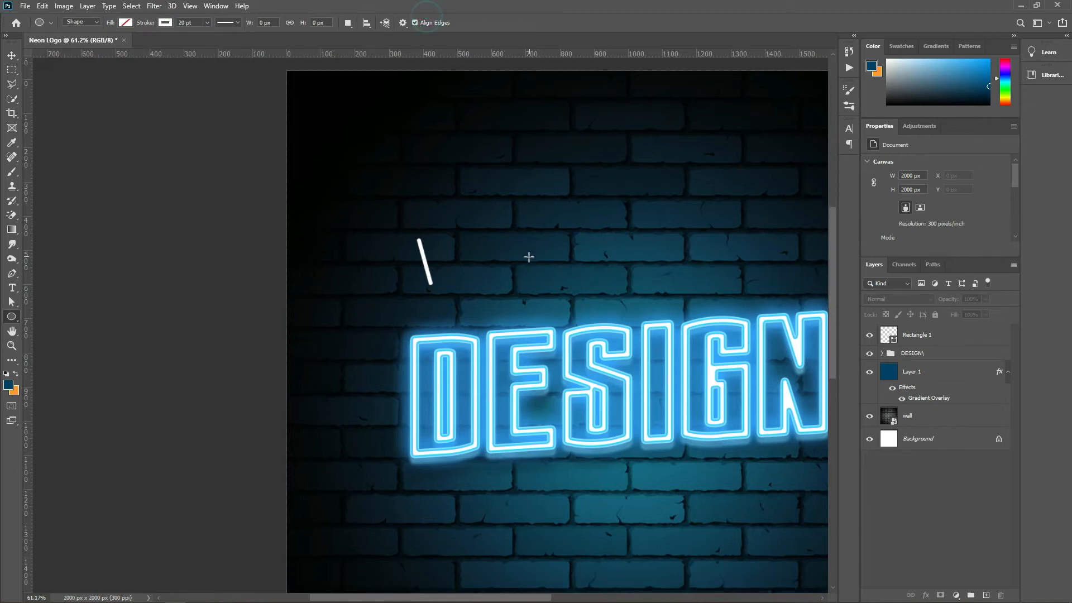
drag(272, 257, 628, 404)
key(v)
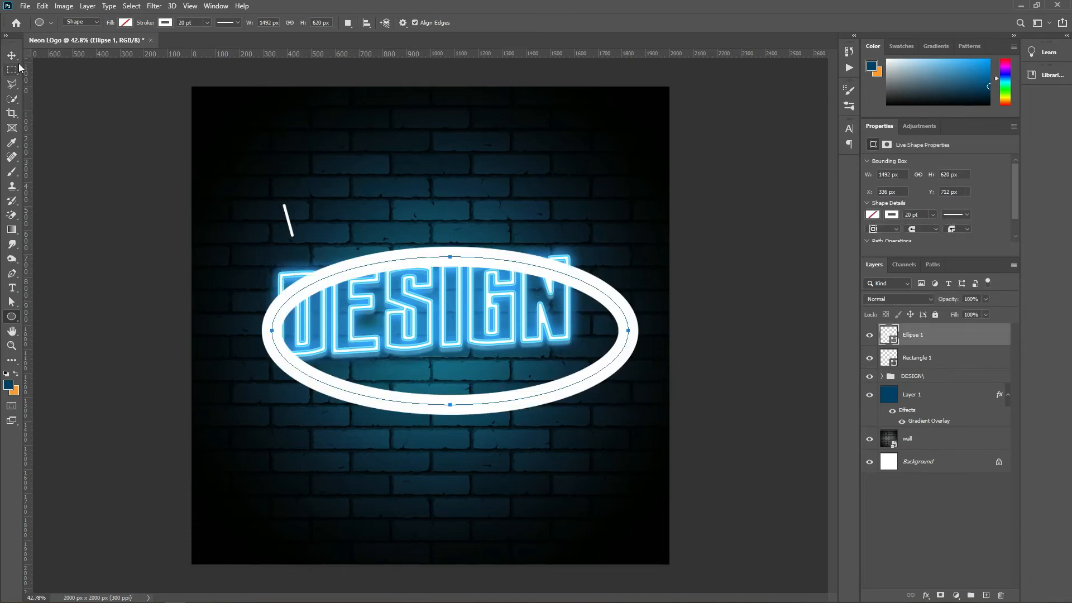
drag(430, 261, 420, 232)
click(957, 498)
- Delete the small slanted white rectangle shape above the DESIGN text and deselect all layers
scroll(412, 311, up, 2)
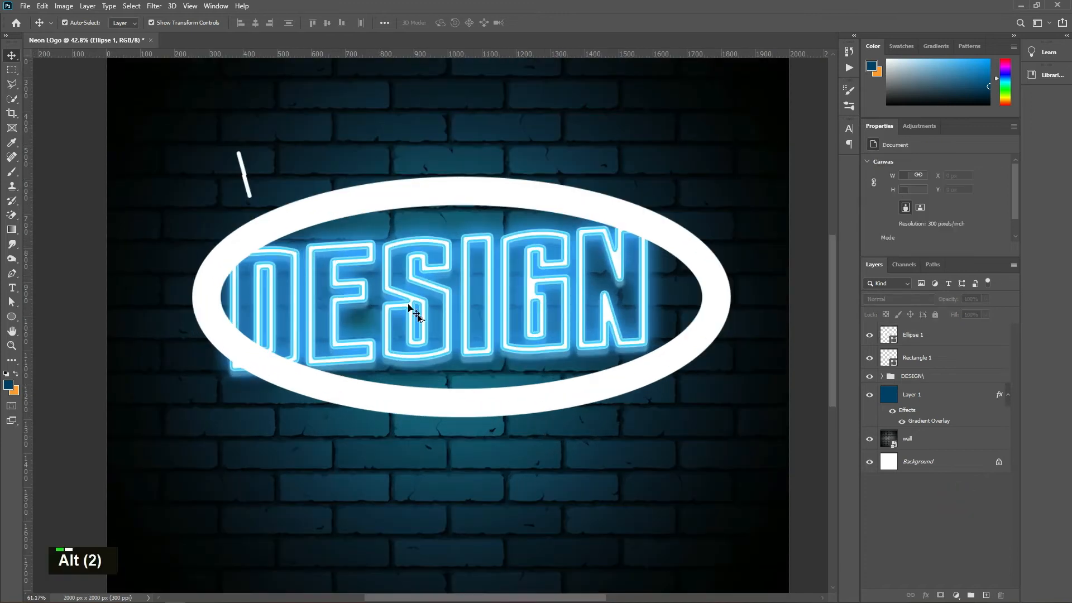
click(246, 183)
key(Delete)
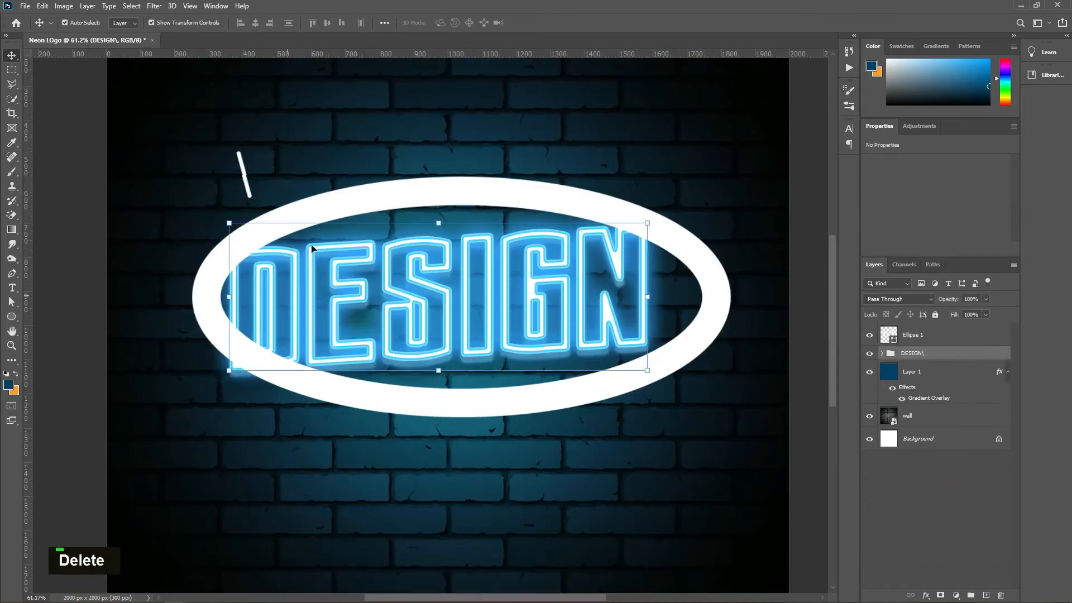
scroll(304, 273, up, 1)
scroll(304, 273, up, 1)
click(952, 551)
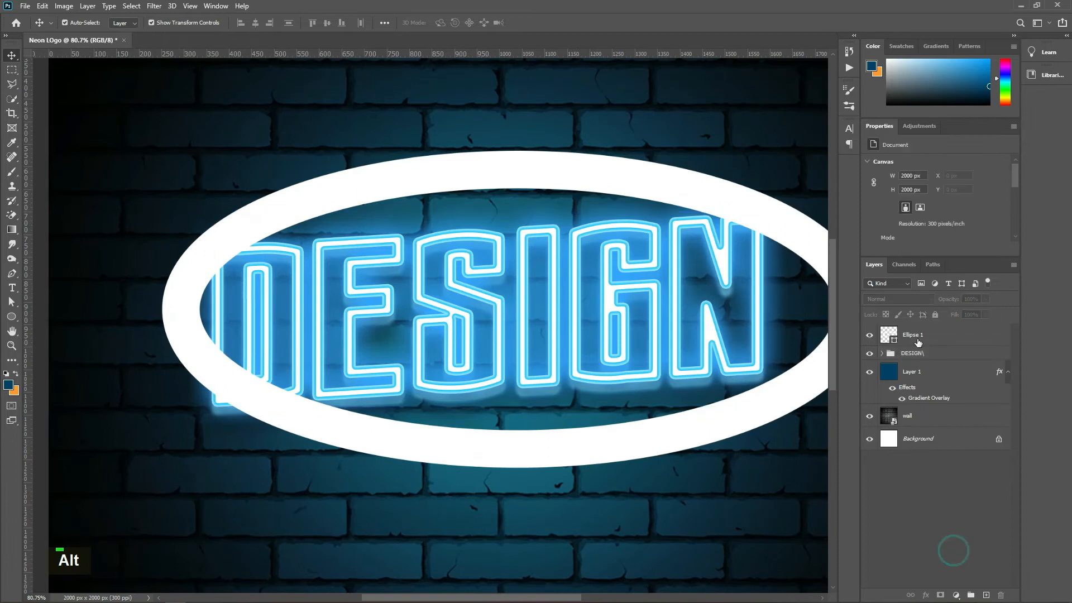
- Draw a white, strokeless rectangle about 15 by 125 px above the ellipse's upper-left edge and fully round its corners to 7.5 px
right_click(13, 319)
click(34, 314)
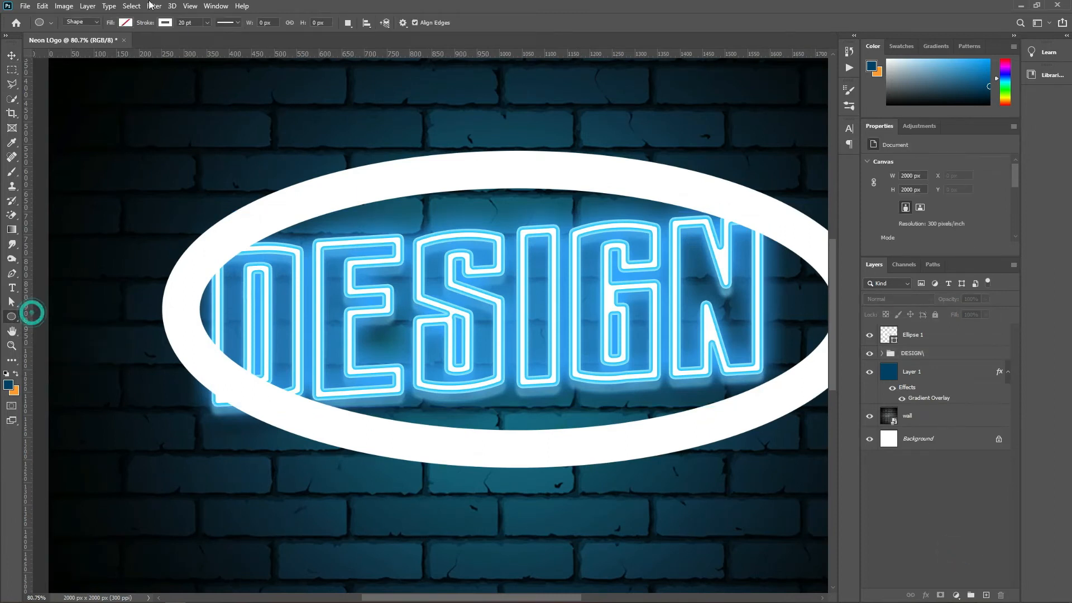
click(170, 24)
click(126, 23)
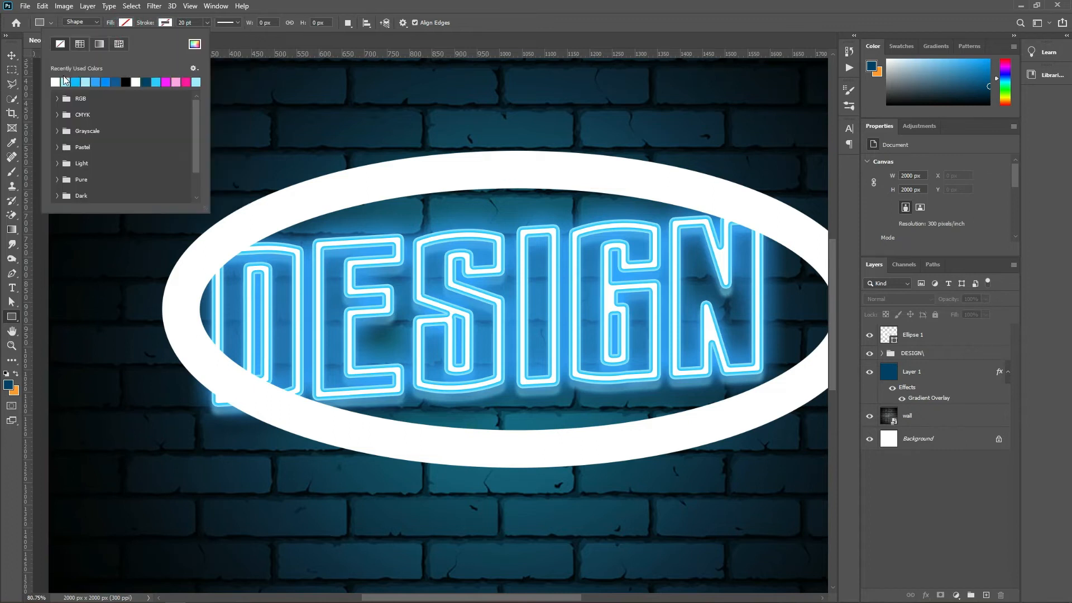
click(385, 5)
drag(229, 116, 233, 173)
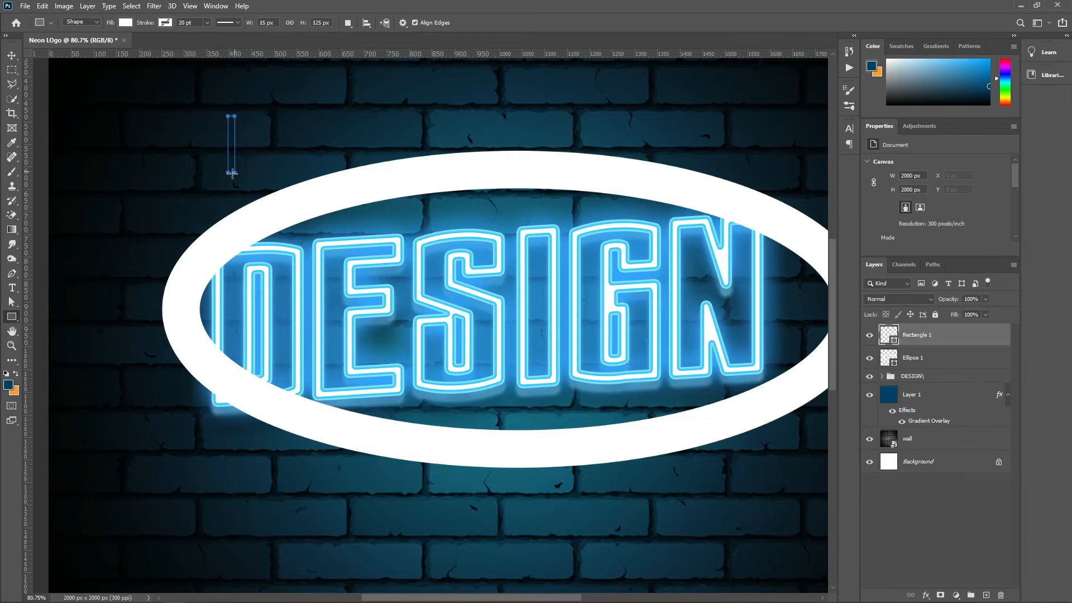
drag(866, 237, 939, 244)
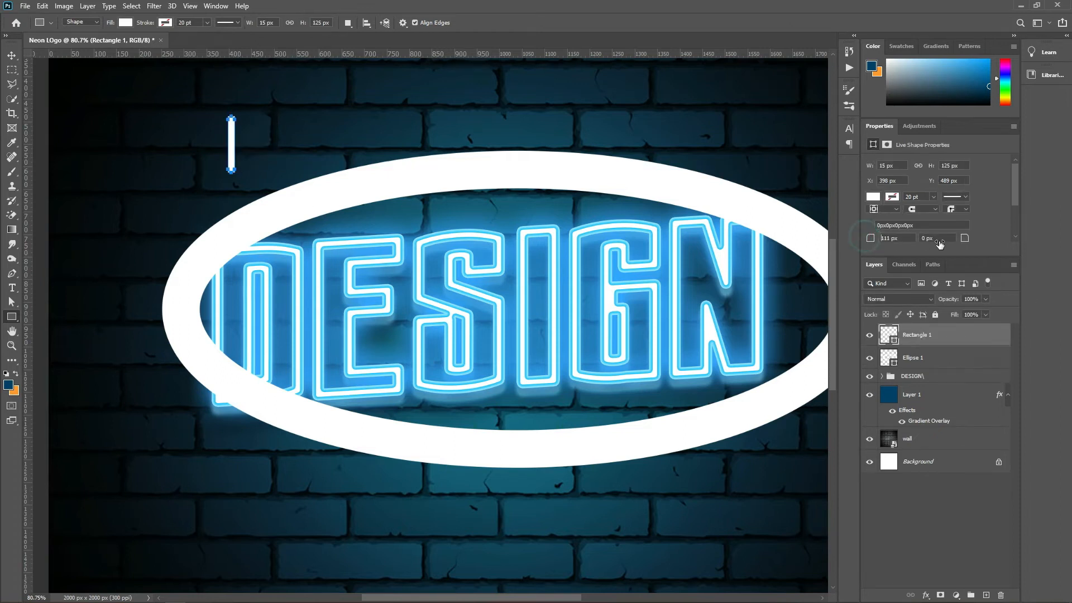
- Rotate the rounded bar about -32.5° and place its lower end at the ellipse's upper-left edge, then deselect it
click(13, 55)
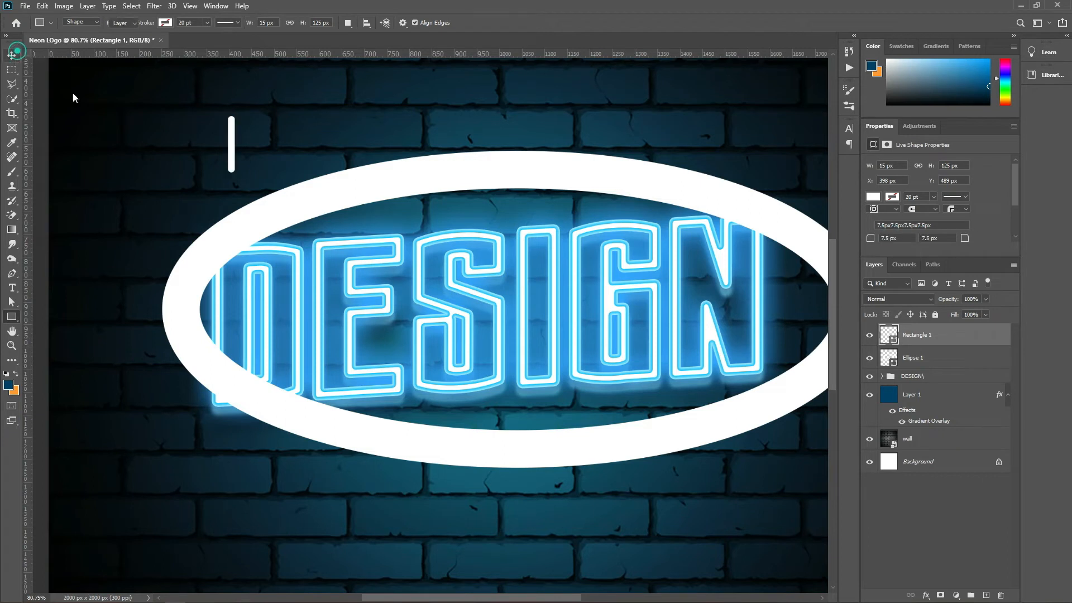
key(ctrl+t)
mouse_move(246, 173)
mouse_down()
mouse_move(241, 160)
mouse_move(245, 193)
mouse_up()
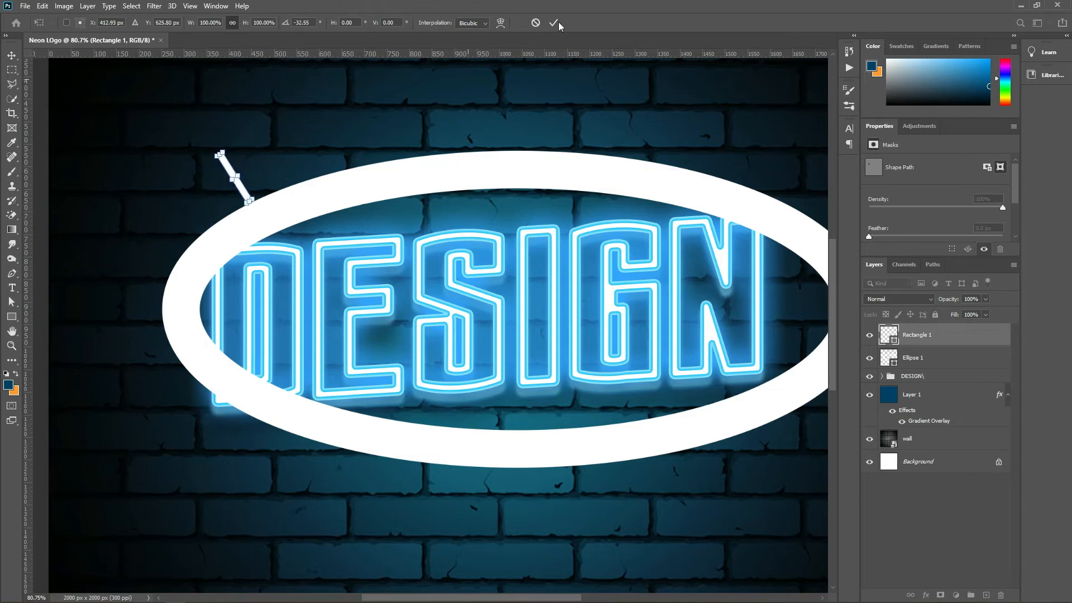
click(550, 22)
click(914, 509)
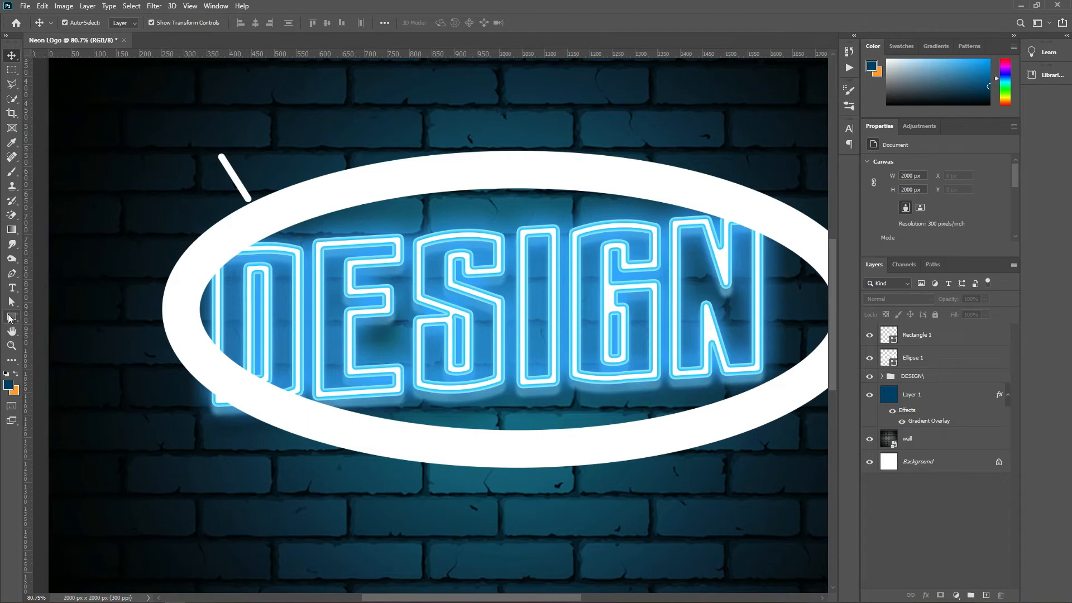
- Draw a smaller white rectangle about 12 by 85 px beside the first bar and fully round its corners to 6 px
right_click(11, 318)
click(81, 318)
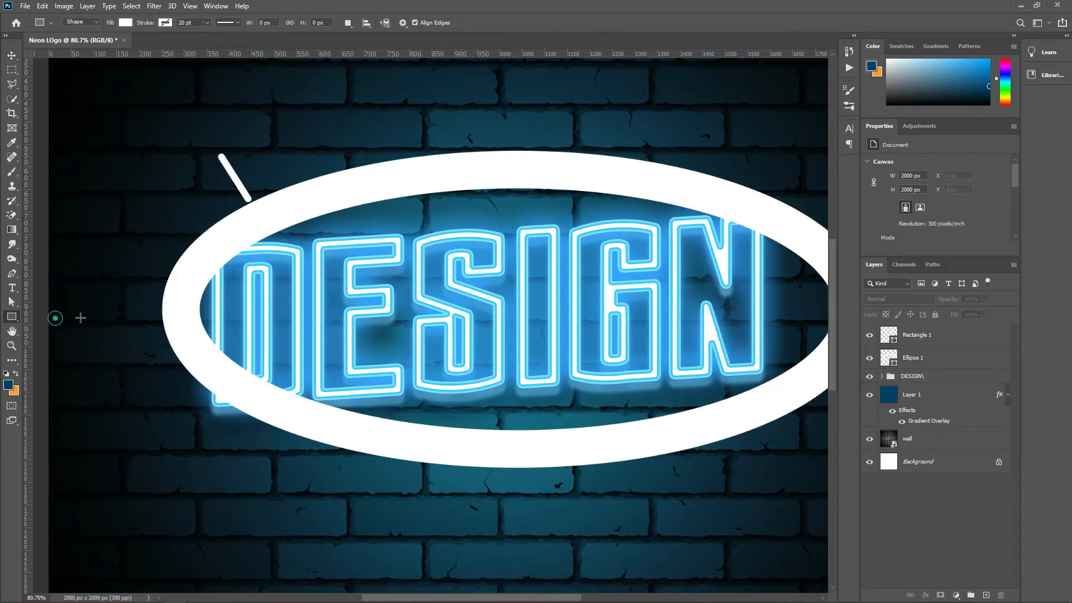
scroll(252, 237, up, 3)
drag(268, 109, 266, 151)
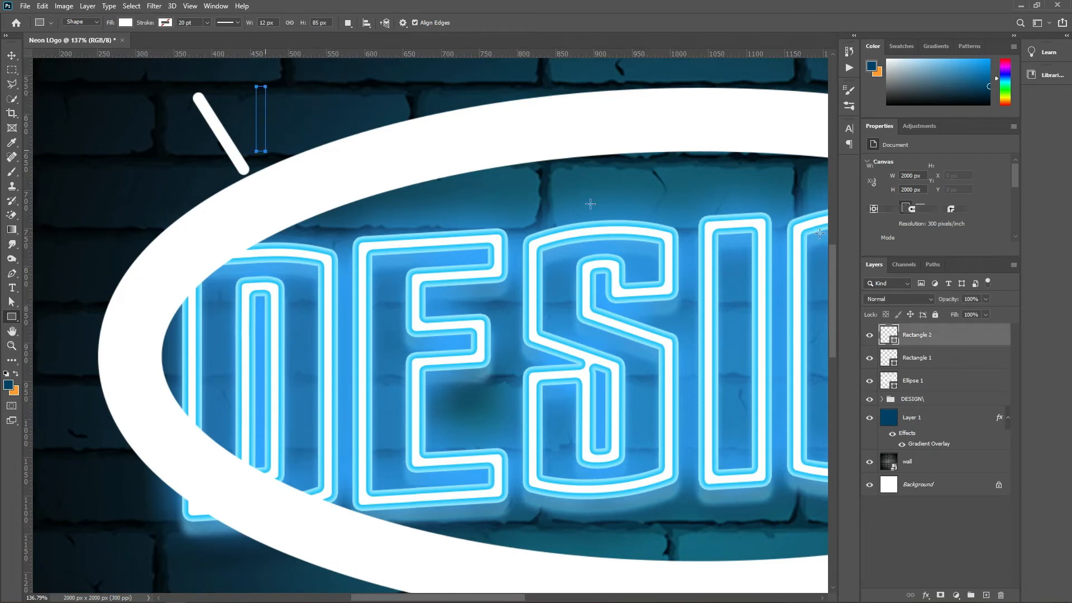
drag(872, 241, 891, 246)
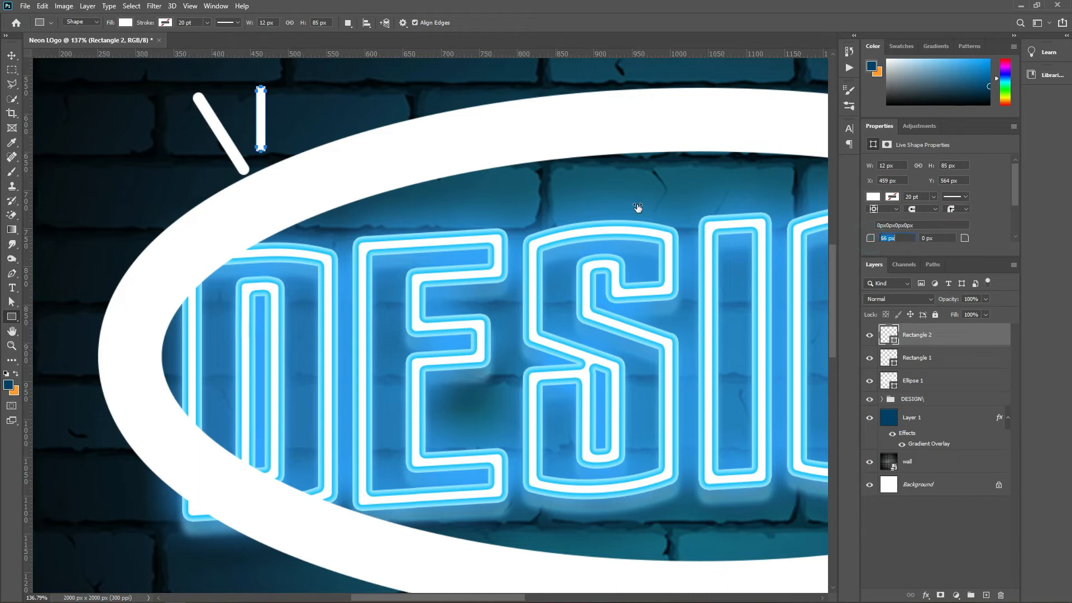
- Rotate the short bar about -31.8° and position it to the right of the long bar, just above the ellipse
click(12, 53)
scroll(318, 163, down, 2)
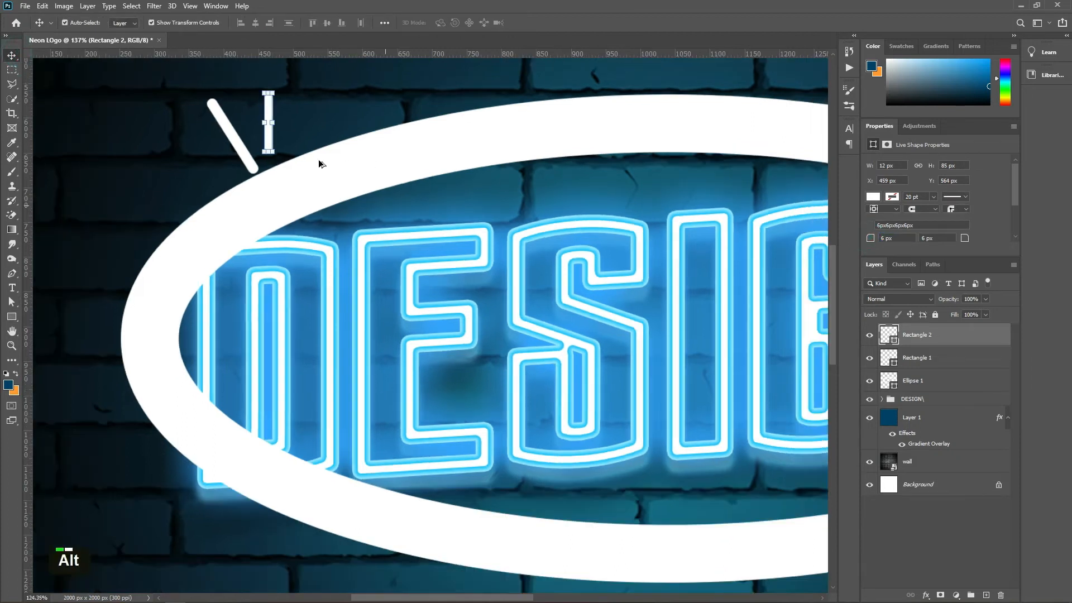
mouse_move(291, 141)
mouse_down()
mouse_move(326, 142)
mouse_move(355, 126)
mouse_move(311, 144)
mouse_up()
key(ctrl+t)
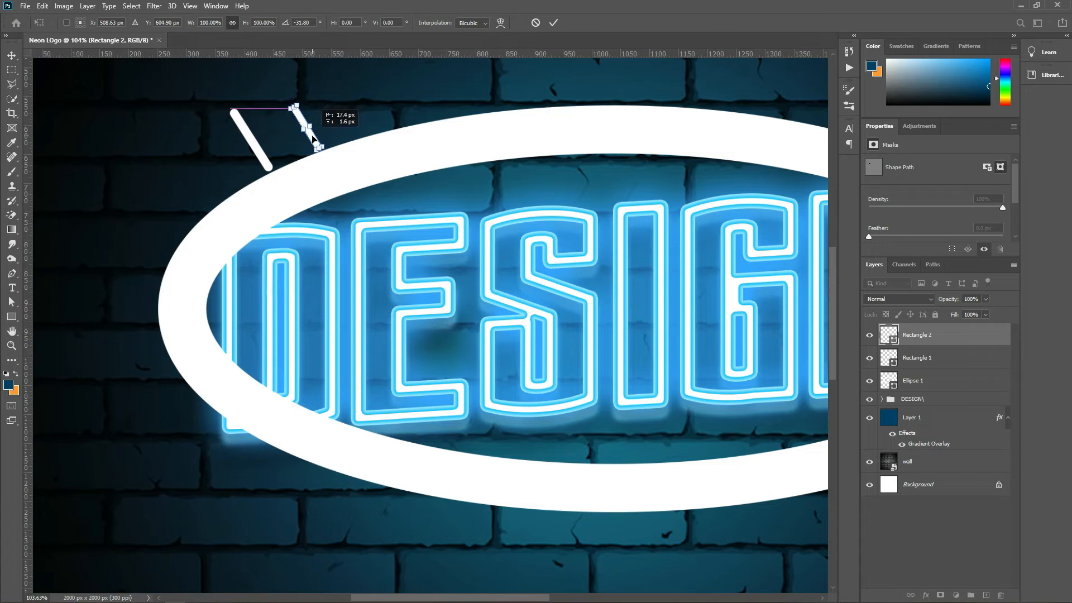
click(554, 22)
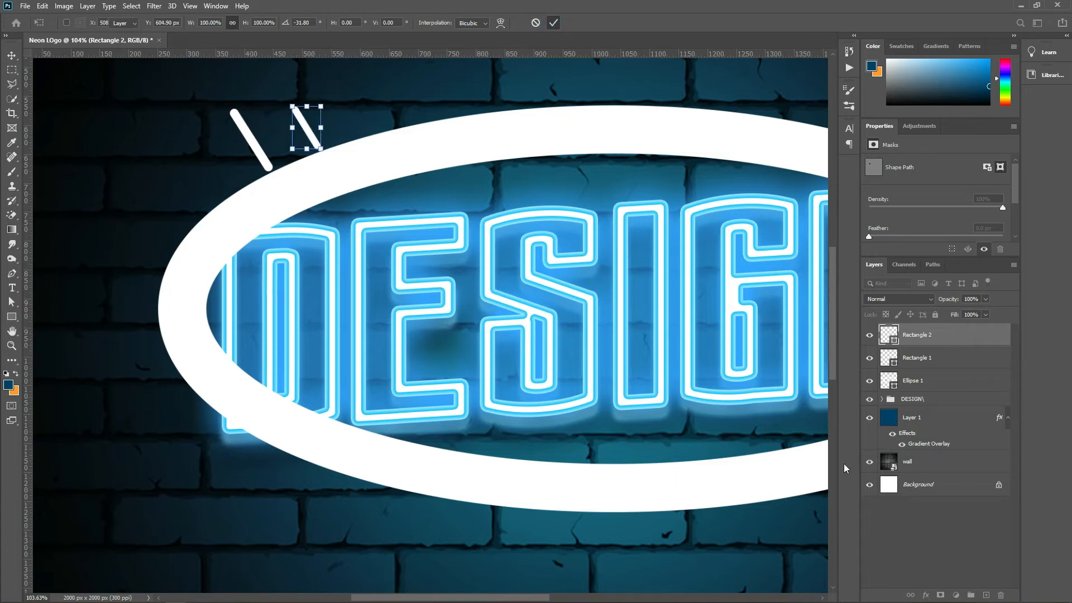
click(942, 553)
- Duplicate the long bar to the right of the short bar and rotate the copy to follow the ellipse's curve
drag(258, 157, 387, 112)
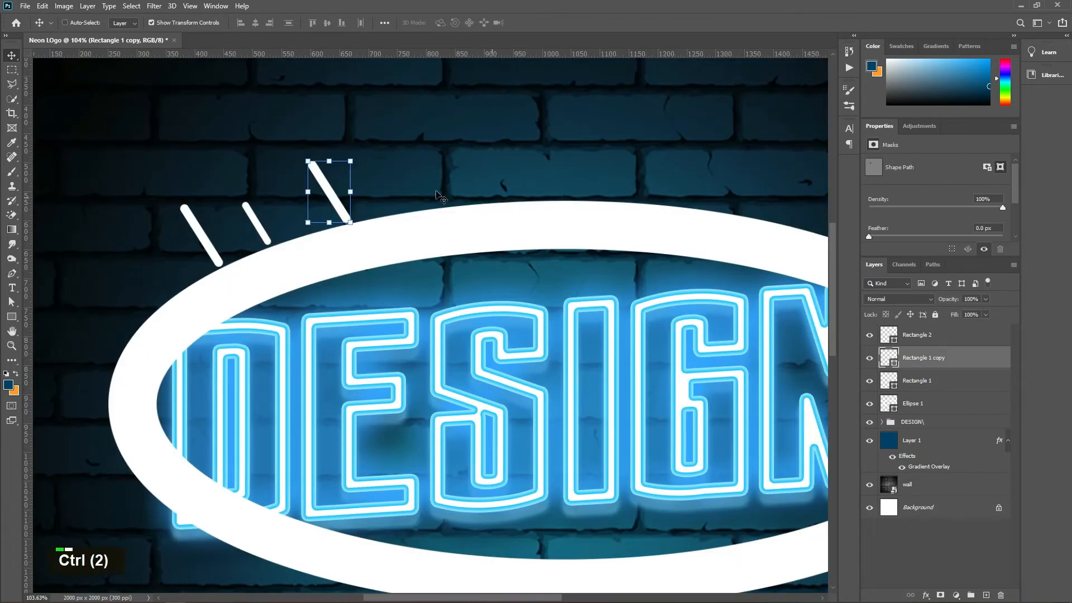
key(ctrl+t)
click(553, 23)
- Duplicate the short bar to the right of the second long bar, nudge it upward, and rotate it to follow the curve
mouse_move(257, 223)
mouse_down()
mouse_move(417, 183)
mouse_move(414, 192)
mouse_move(439, 195)
mouse_up()
key(Up)
key(Up)
key(Up)
key(Up)
key(Up)
key(Up)
key(Up)
key(Up)
key(ctrl+t)
click(553, 23)
- Duplicate the second long bar to the right as the third long bar, rotate it closer to upright, and adjust its position
drag(331, 193, 511, 170)
key(ctrl+t)
drag(542, 168, 541, 180)
drag(523, 160, 513, 153)
click(553, 24)
- Duplicate the second short bar to the right of the third long bar, rotate it upright, and adjust its position
mouse_move(417, 199)
mouse_down()
mouse_move(559, 176)
mouse_move(586, 188)
mouse_up()
key(ctrl+t)
drag(617, 180, 619, 195)
drag(576, 181, 579, 179)
click(553, 24)
- Duplicate the third long bar to the right of the upright short bar and rotate the copy to lean right
key(space)
drag(660, 226, 425, 224)
mouse_move(264, 171)
mouse_down()
mouse_move(427, 178)
mouse_move(417, 178)
mouse_move(439, 189)
mouse_up()
key(ctrl+t)
click(553, 24)
- Add a fourth short bar leaning right, and end the row with a fifth copy of the long bar
drag(349, 186, 519, 184)
key(ctrl+t)
click(554, 24)
drag(417, 174, 594, 177)
- Delete the thick white ellipse around the DESIGN text
scroll(593, 177, down, 3)
click(637, 380)
key(Delete)
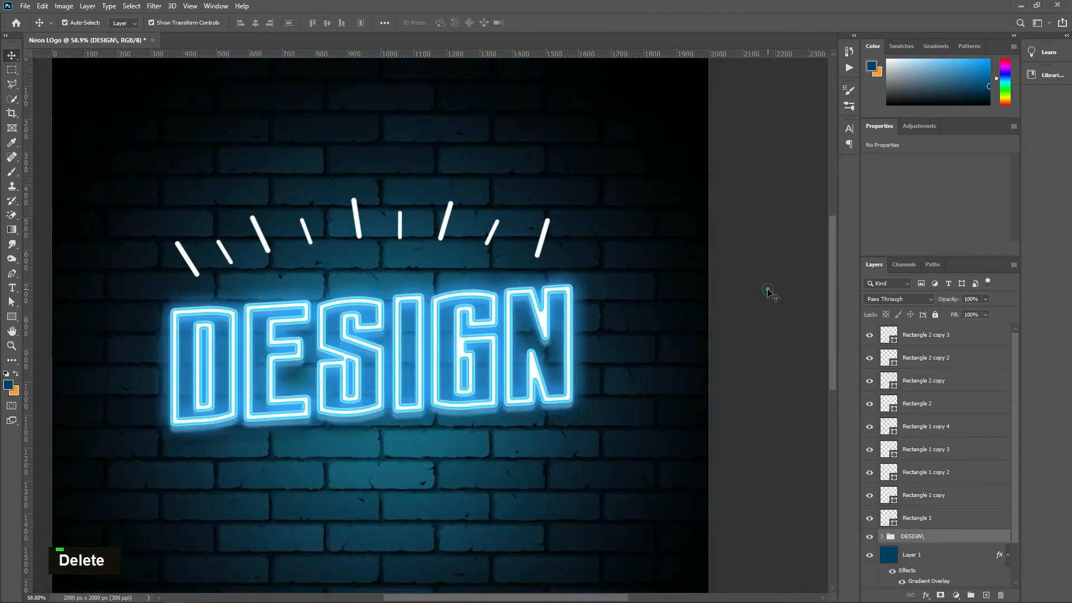
- Rotate the last long bar in the row about 10.5° further to the right and deselect all layers
scroll(558, 234, up, 2)
click(559, 229)
key(ctrl+t)
drag(580, 256, 584, 246)
click(554, 23)
click(631, 224)
scroll(570, 279, down, 3)
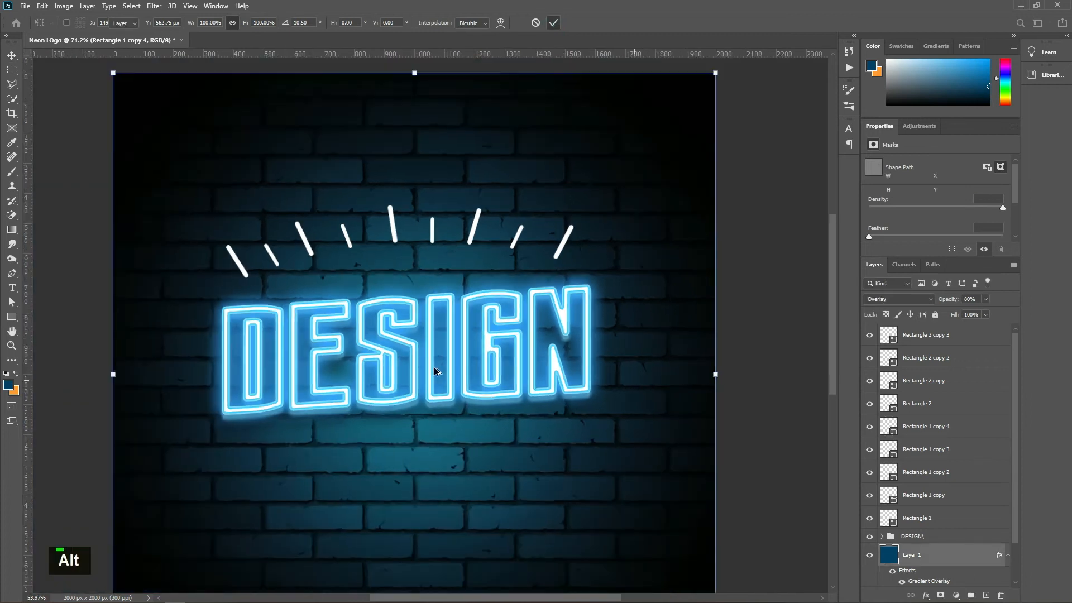
click(553, 23)
scroll(475, 224, down, 3)
scroll(913, 545, down, 3)
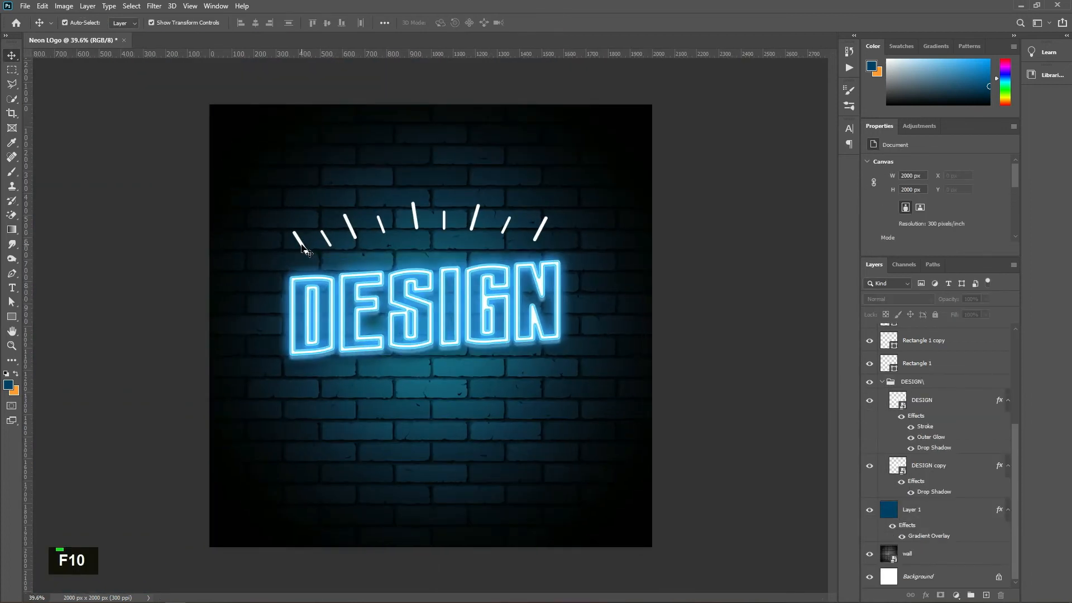
- Copy the layer style of the DESIGN layer and paste it onto the first long bar, Rectangle 1
click(303, 247)
scroll(400, 352, up, 3)
scroll(349, 305, up, 1)
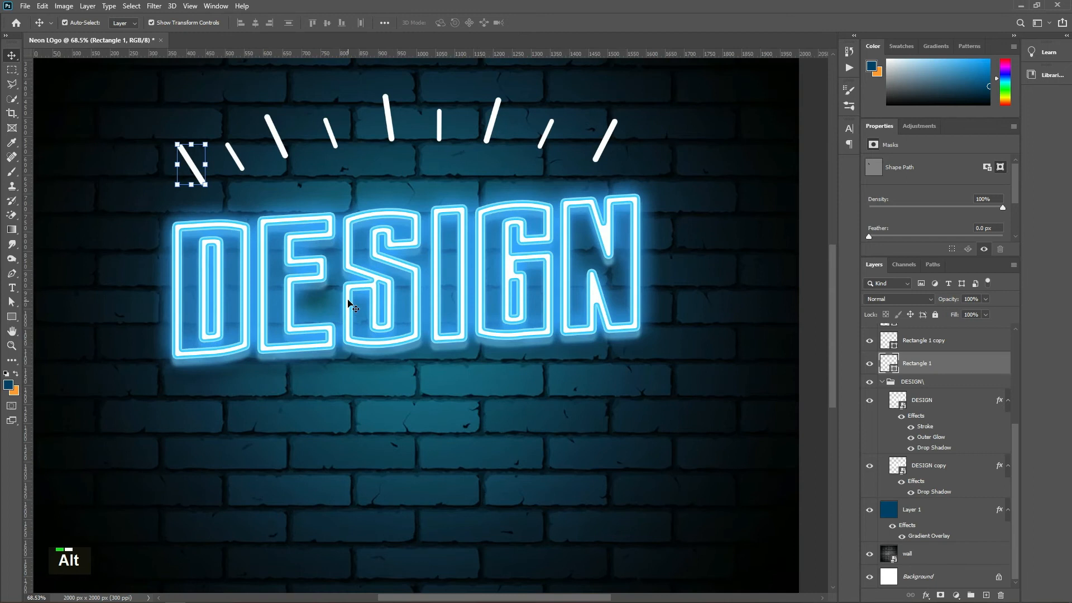
click(349, 304)
right_click(959, 406)
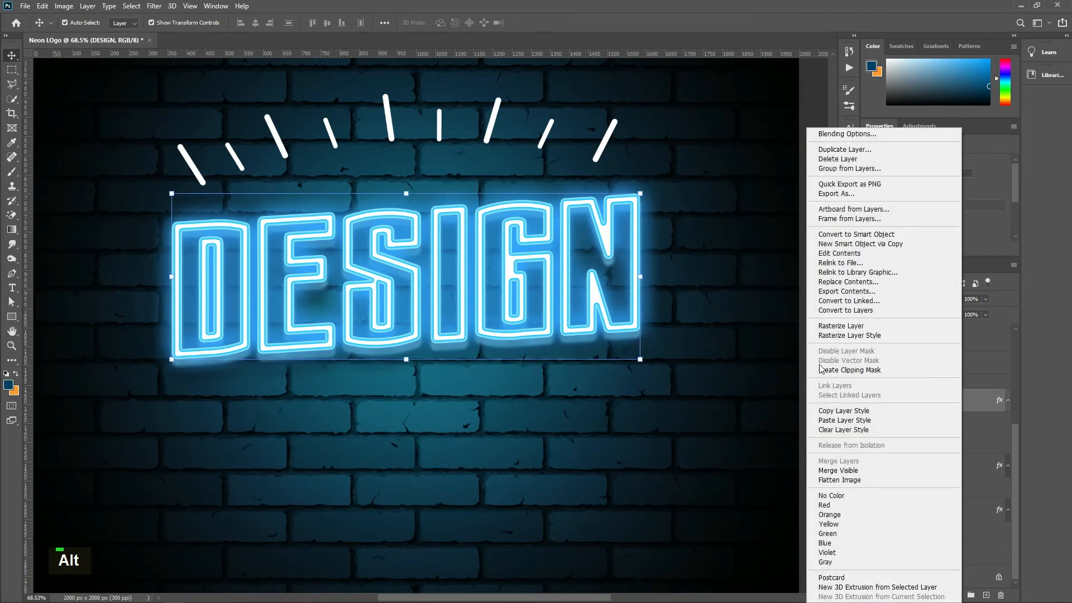
click(853, 413)
click(960, 364)
right_click(961, 361)
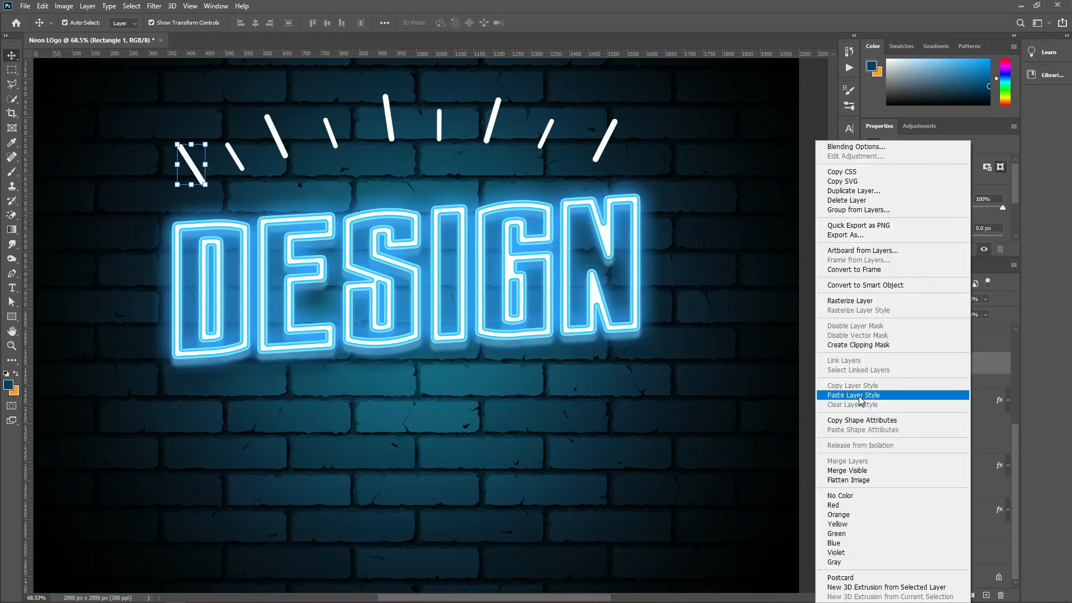
click(855, 395)
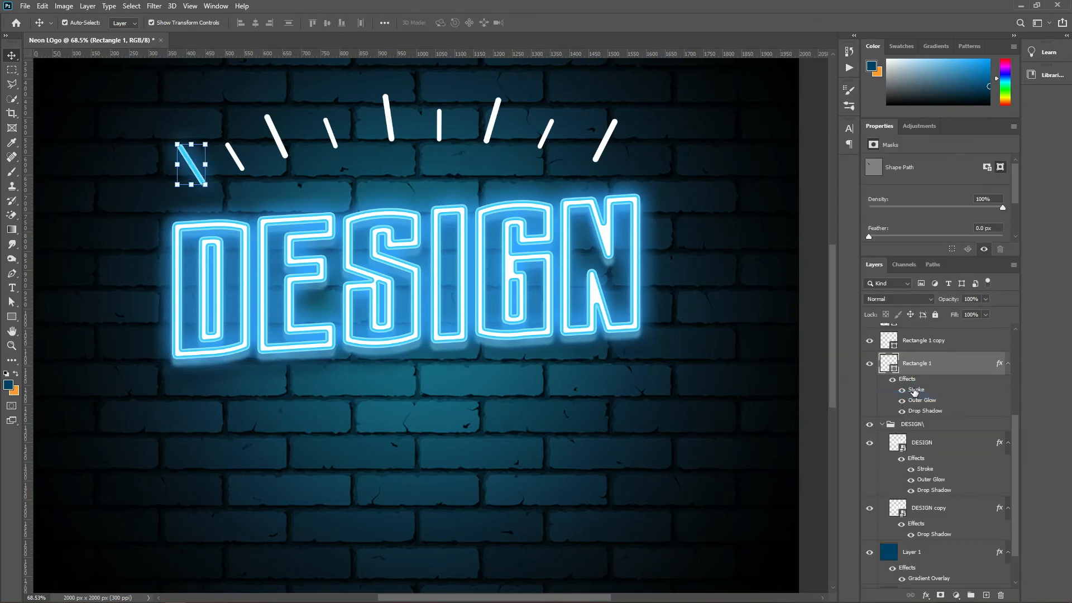
- Set the first long bar's stroke position to Center and its stroke size to 7 px
double_click(914, 391)
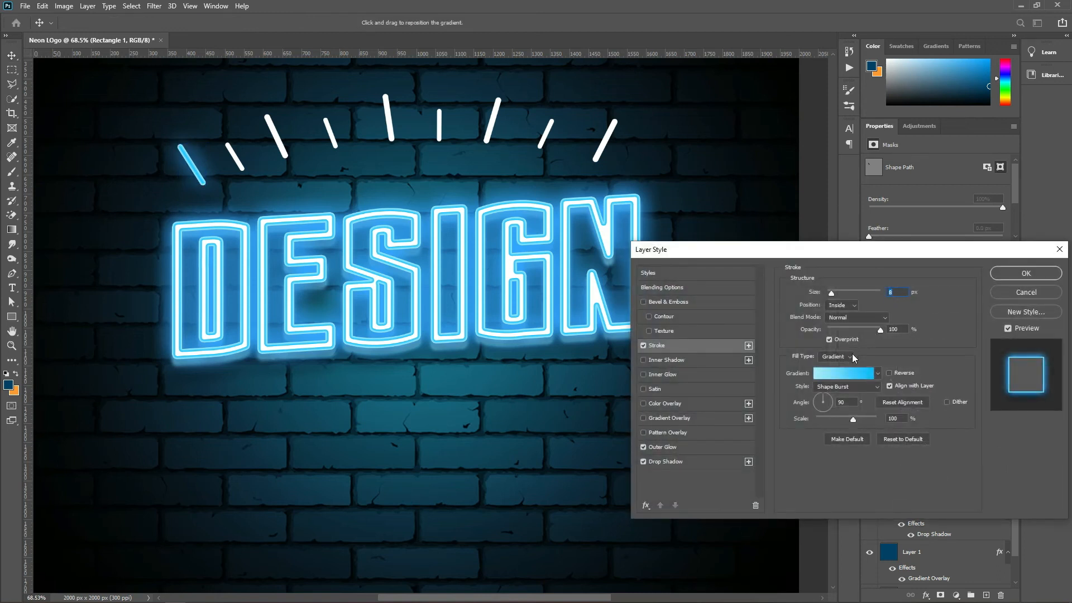
click(849, 307)
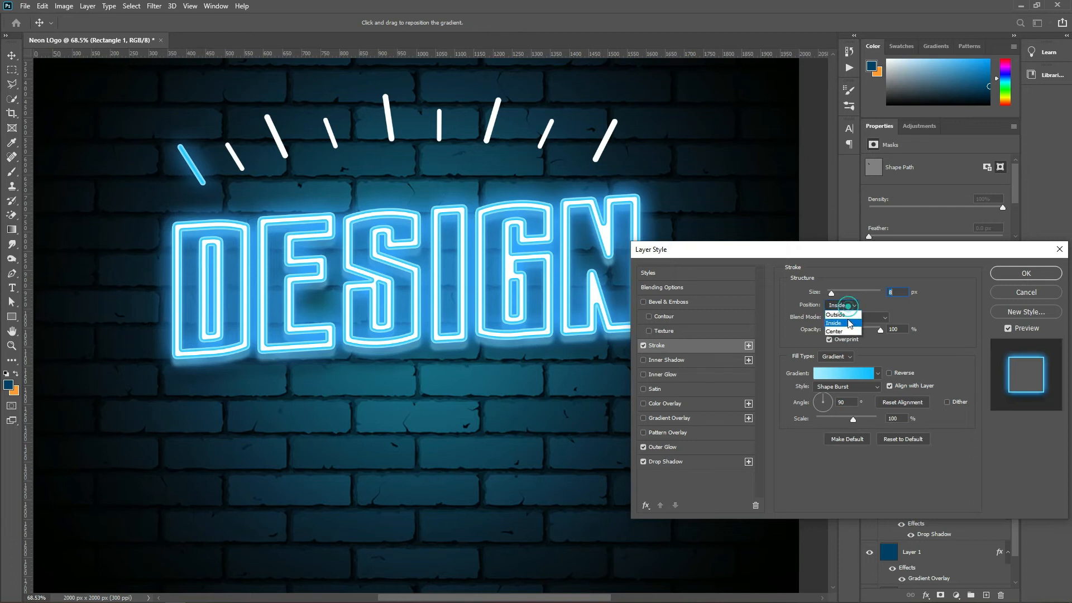
click(845, 332)
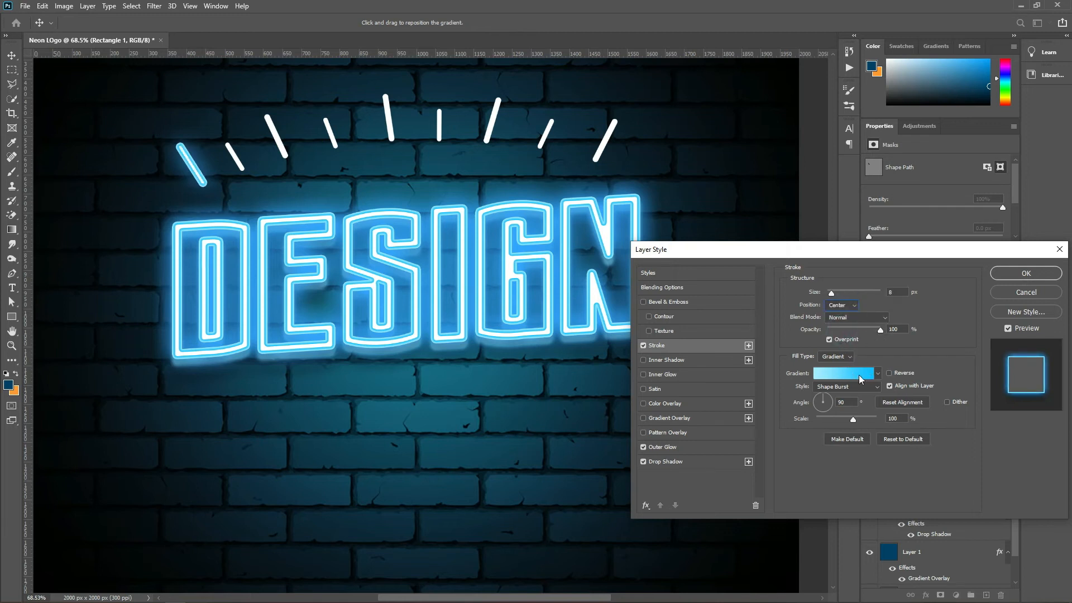
click(847, 374)
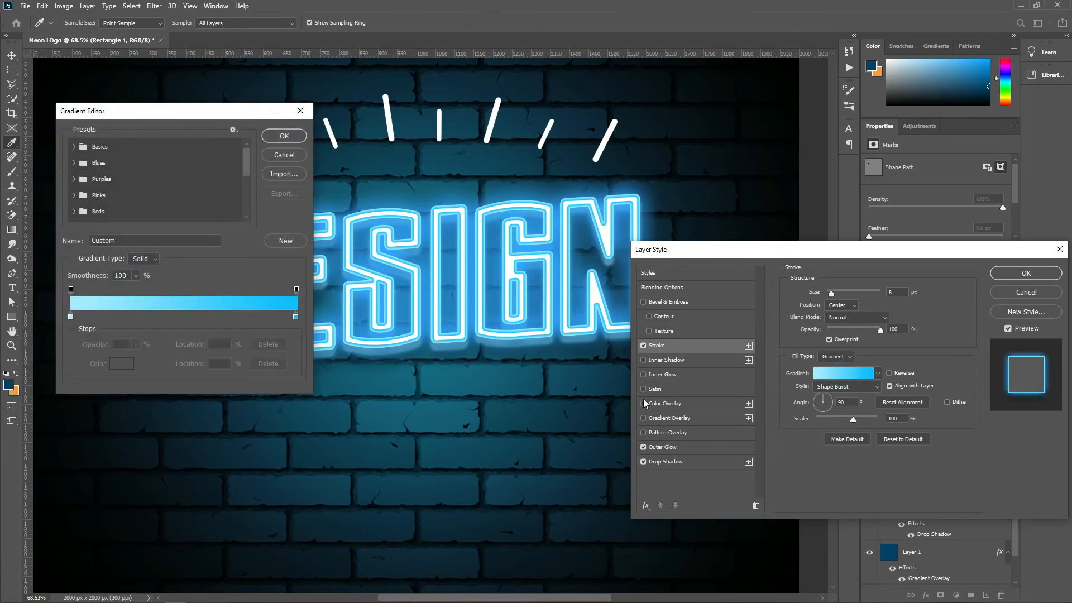
click(284, 136)
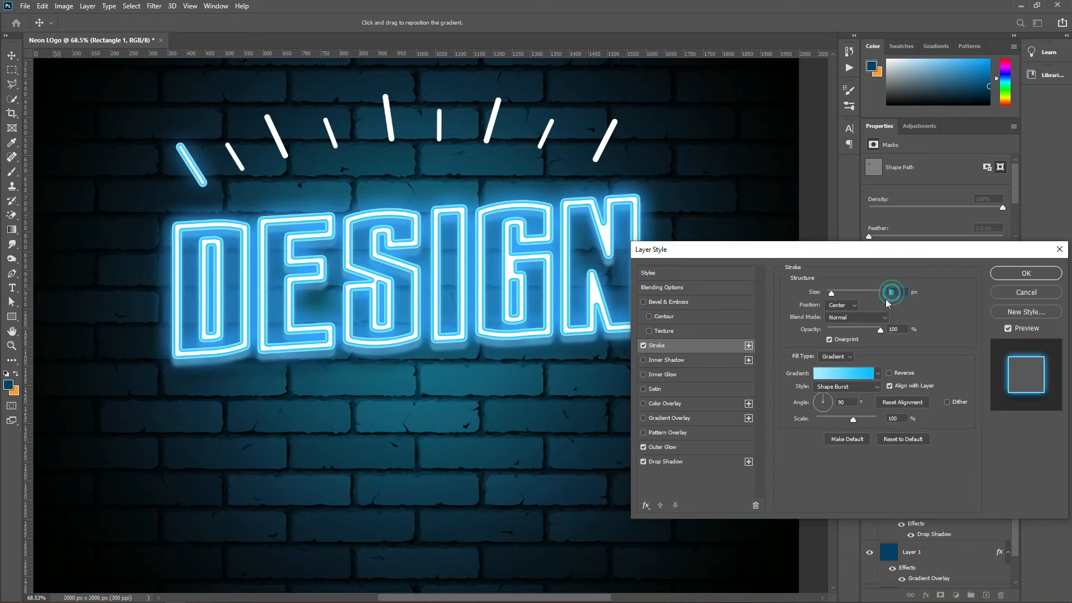
key(Down)
click(1025, 273)
- Copy the layer style of Rectangle 1 and paste it onto the first short bar, Rectangle 2
right_click(888, 365)
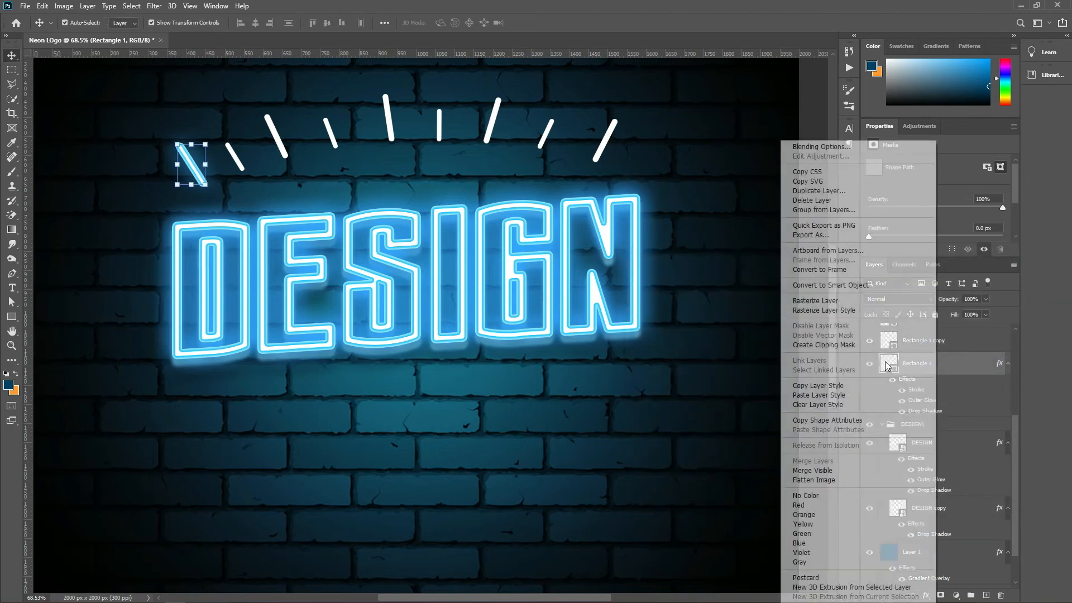
click(819, 385)
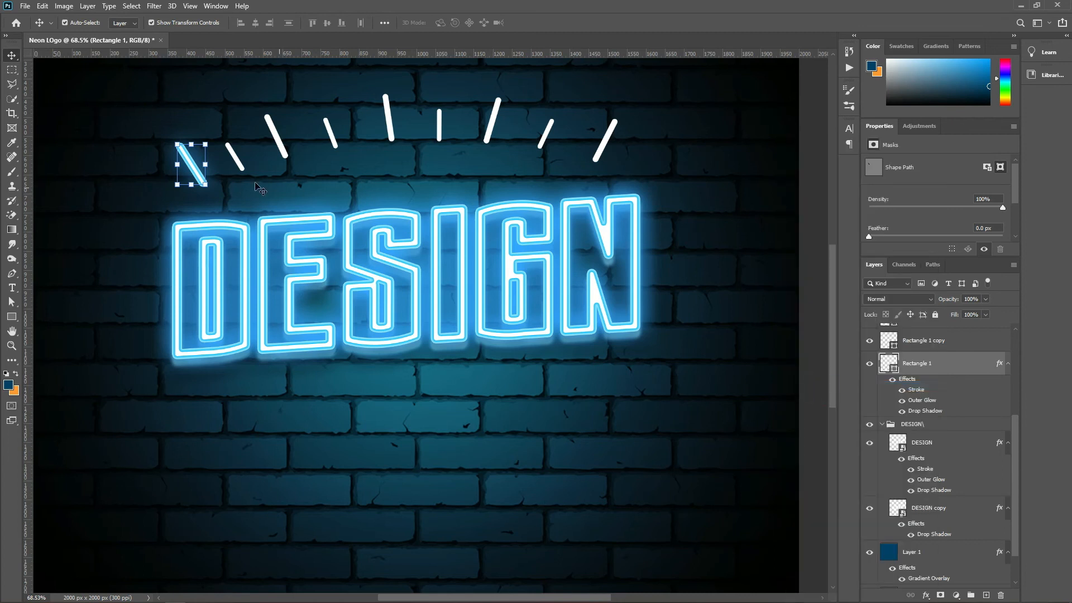
click(237, 164)
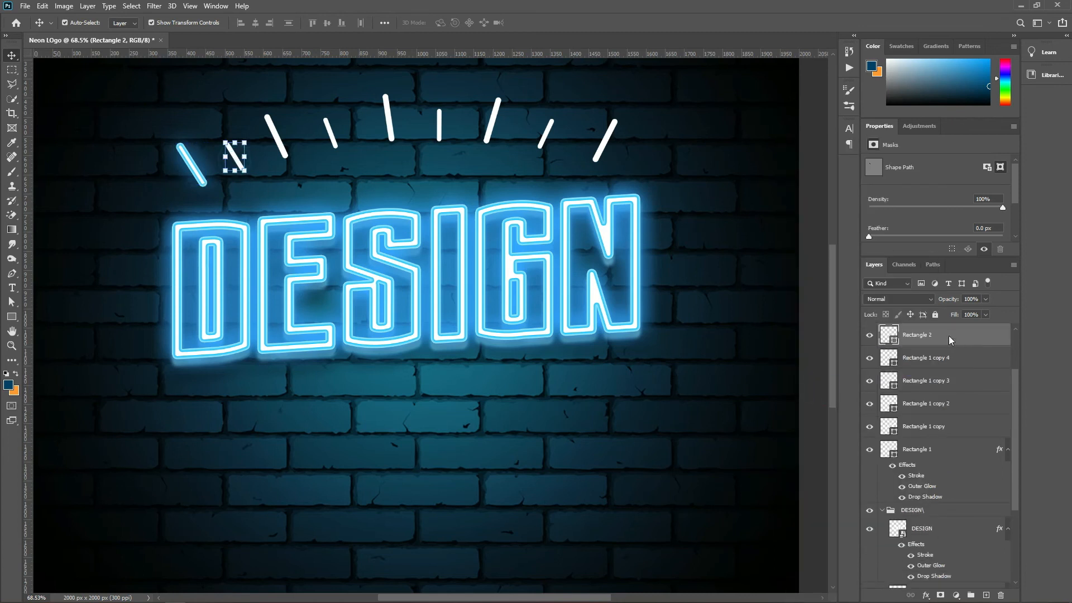
right_click(980, 351)
click(832, 406)
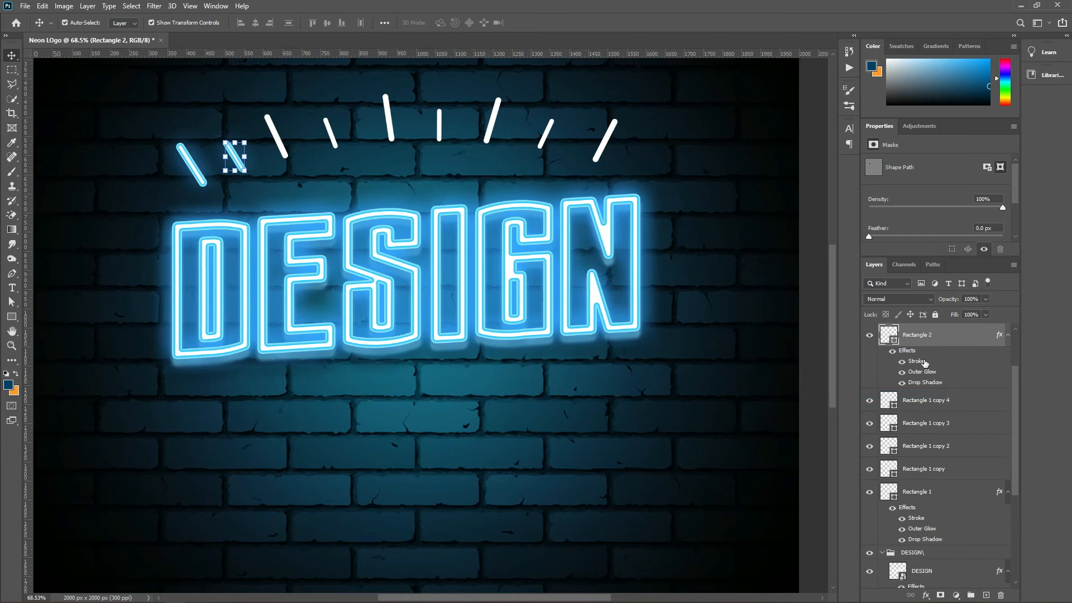
- Recolour the stroke gradient of the first short bar, Rectangle 2, from light pink to magenta #ff0bbd
double_click(918, 362)
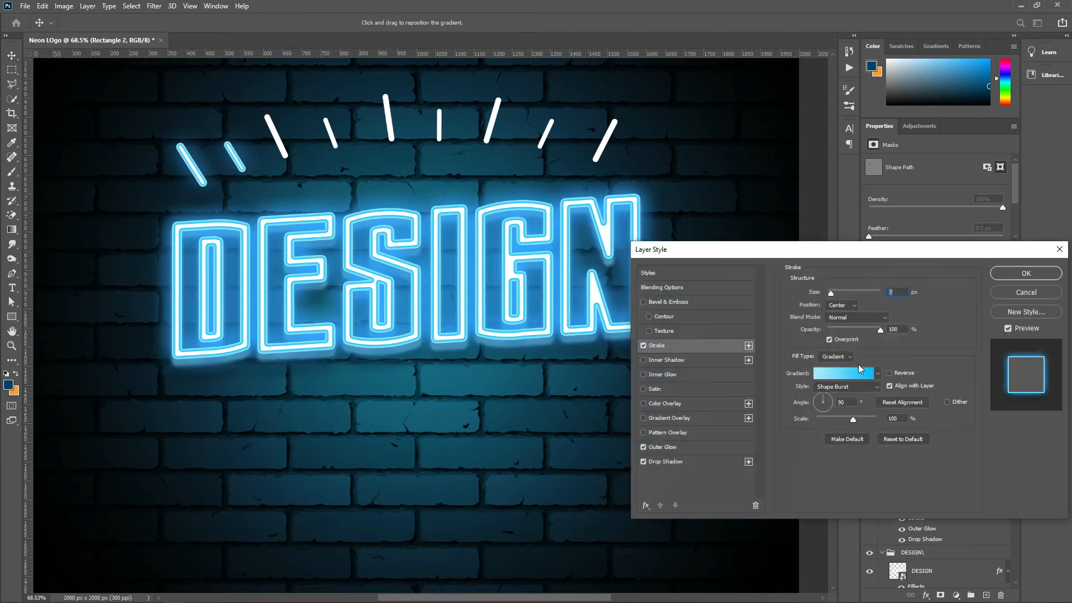
click(826, 377)
double_click(70, 318)
drag(924, 448, 930, 439)
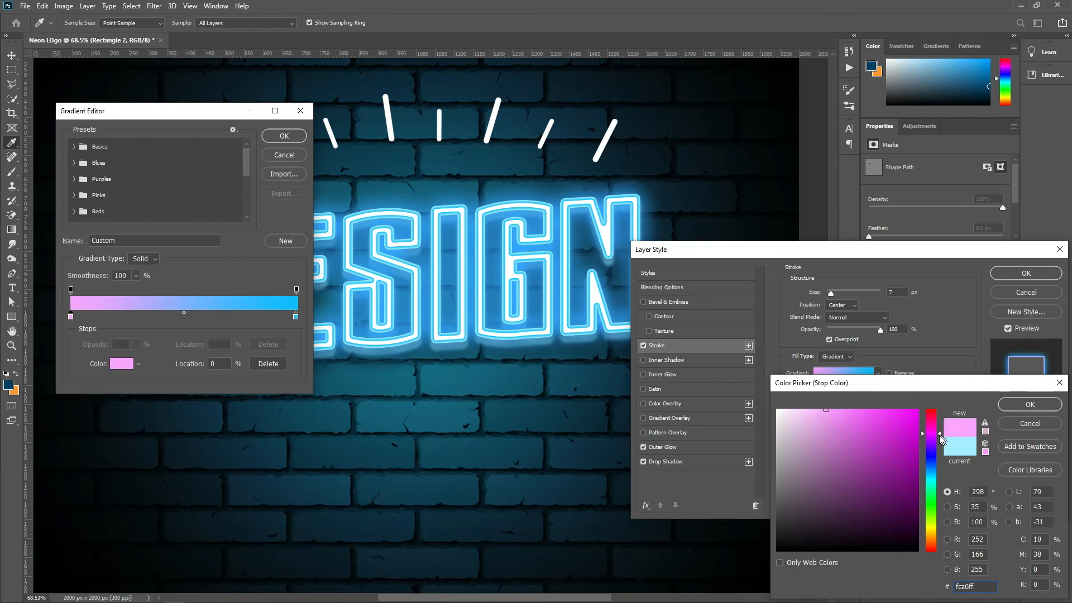
click(1031, 405)
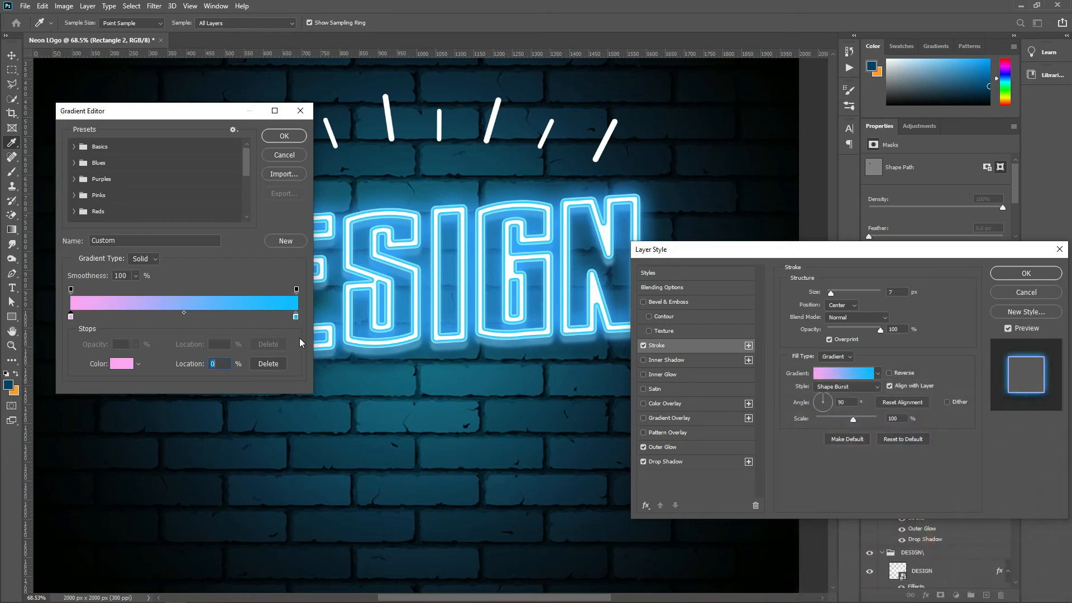
double_click(296, 316)
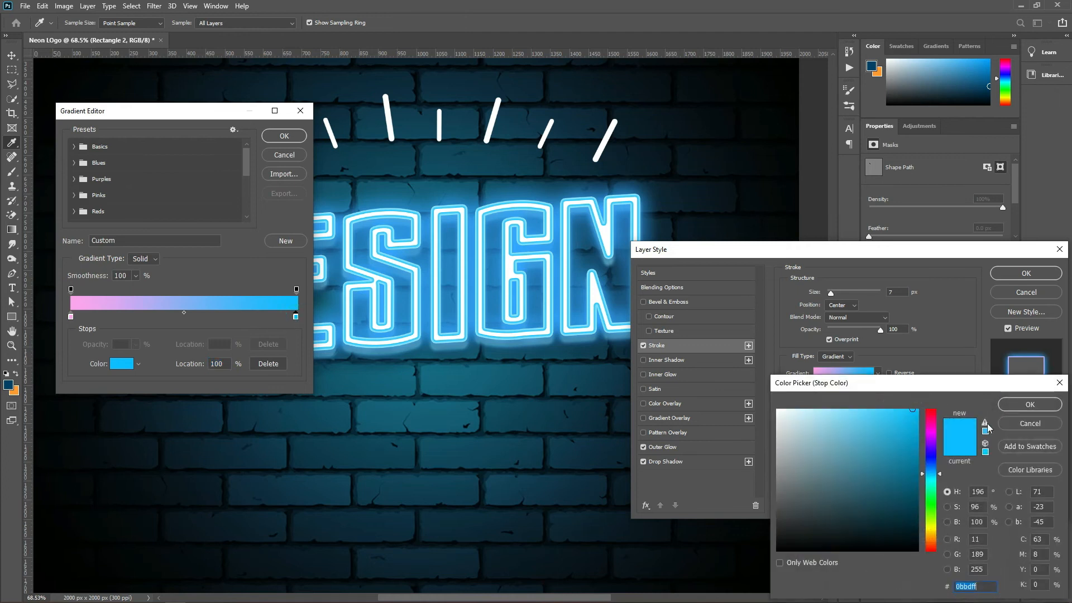
drag(931, 440, 931, 429)
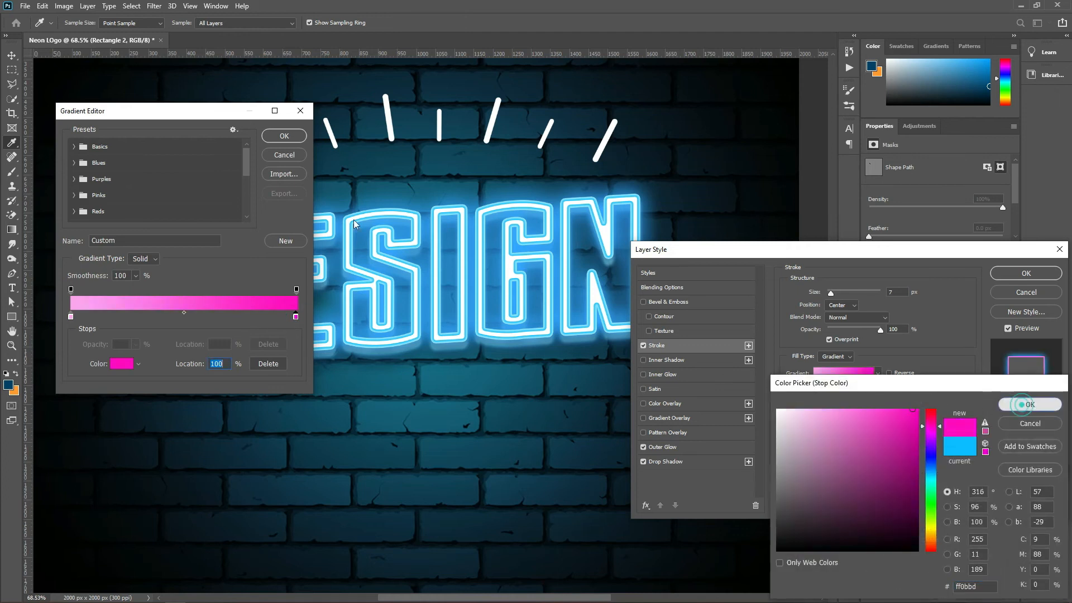
click(1025, 403)
click(284, 135)
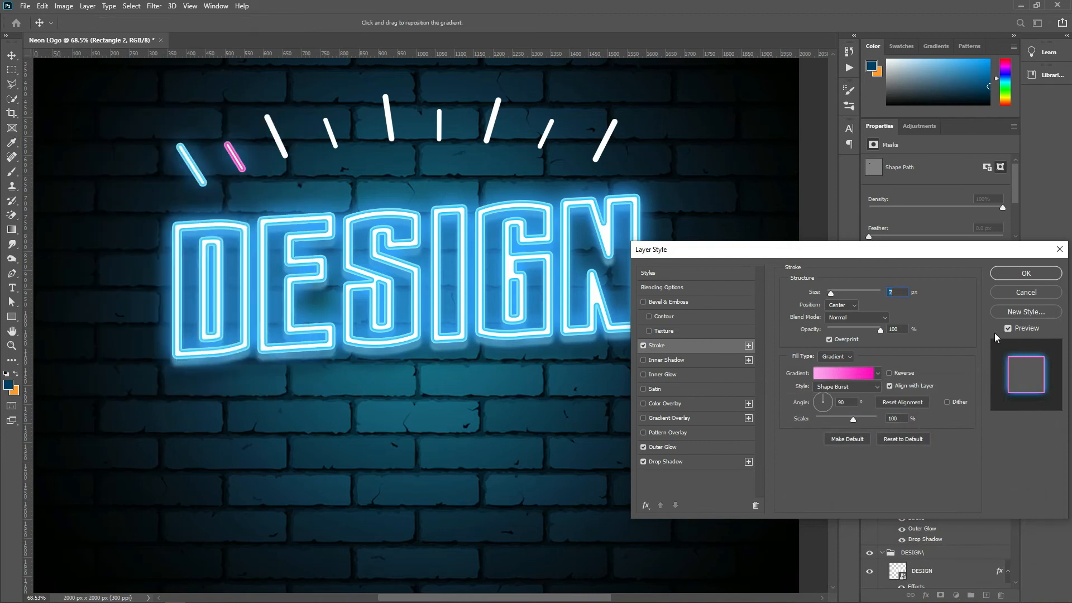
- Set Rectangle 2's outer glow colour to #ff32fd and apply the layer style
click(663, 447)
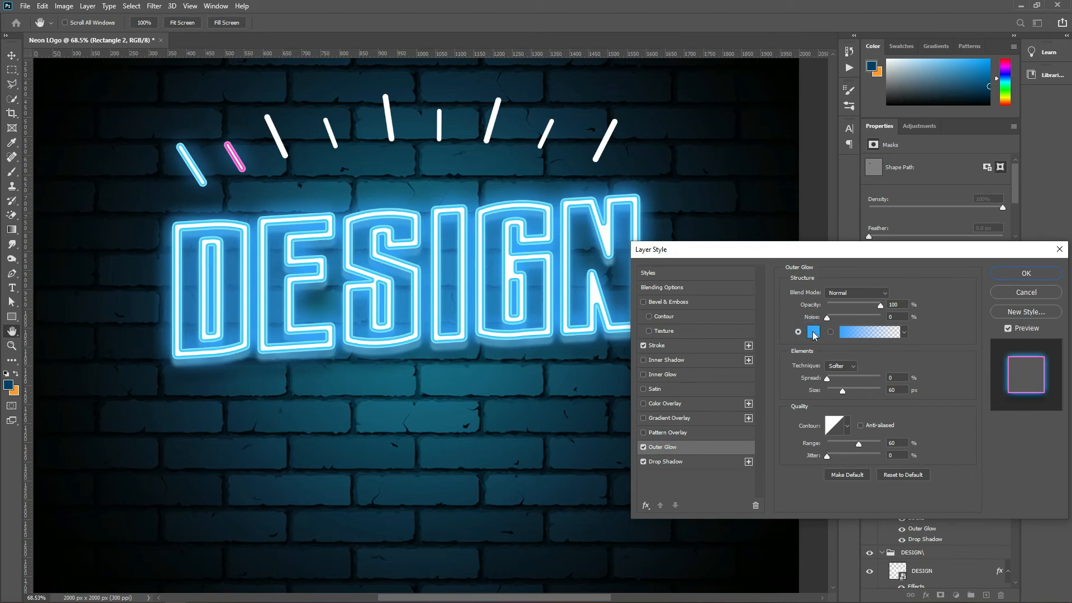
click(813, 332)
drag(931, 444, 930, 432)
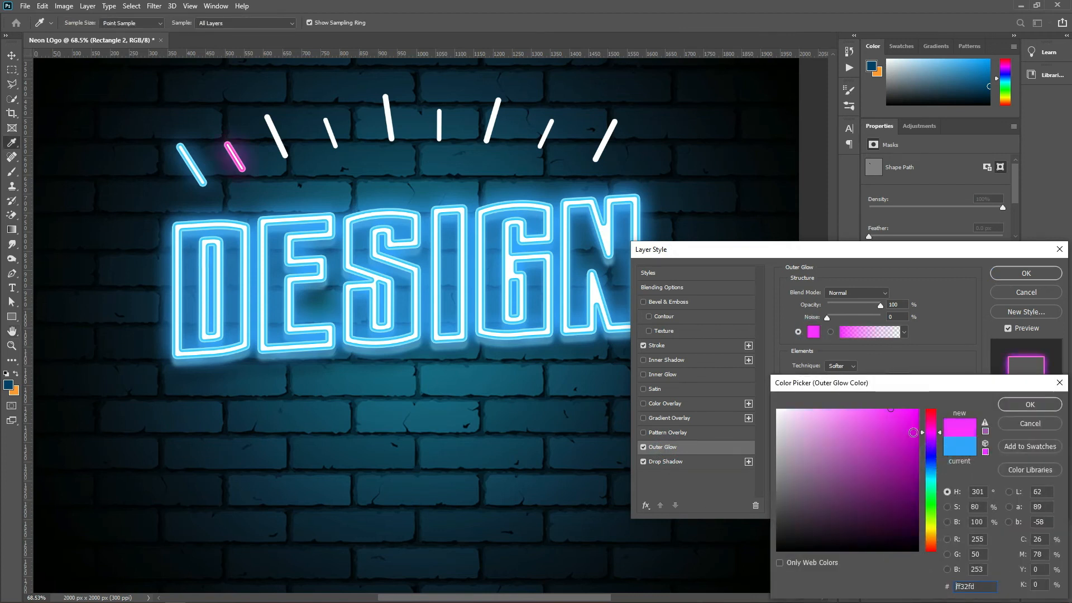
click(1030, 405)
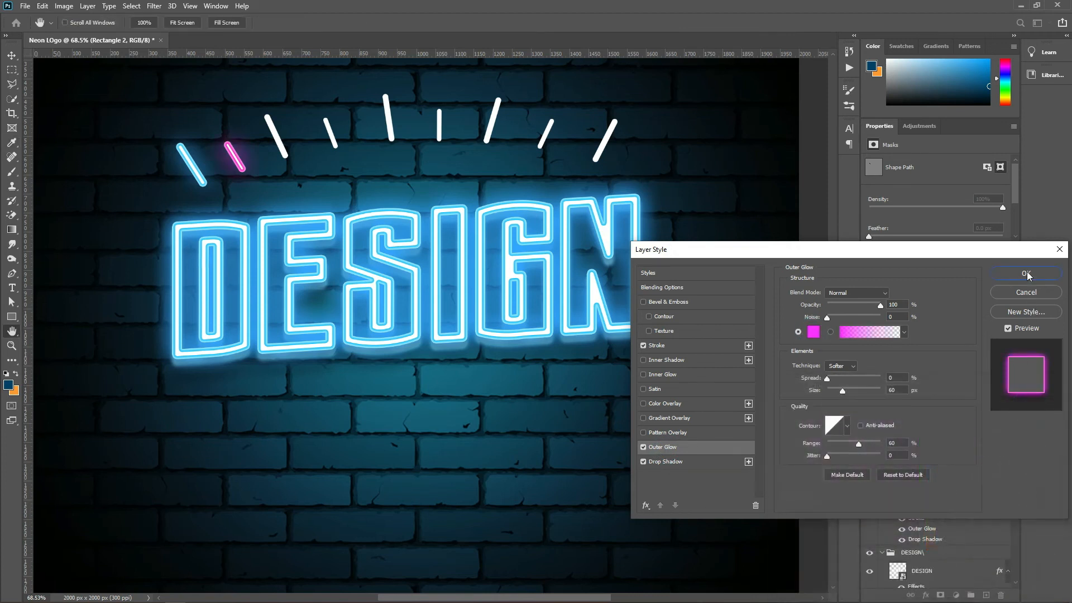
click(1029, 273)
- Increase the stroke size of the first long bar, Rectangle 1, slightly and copy its layer style
click(194, 164)
double_click(916, 395)
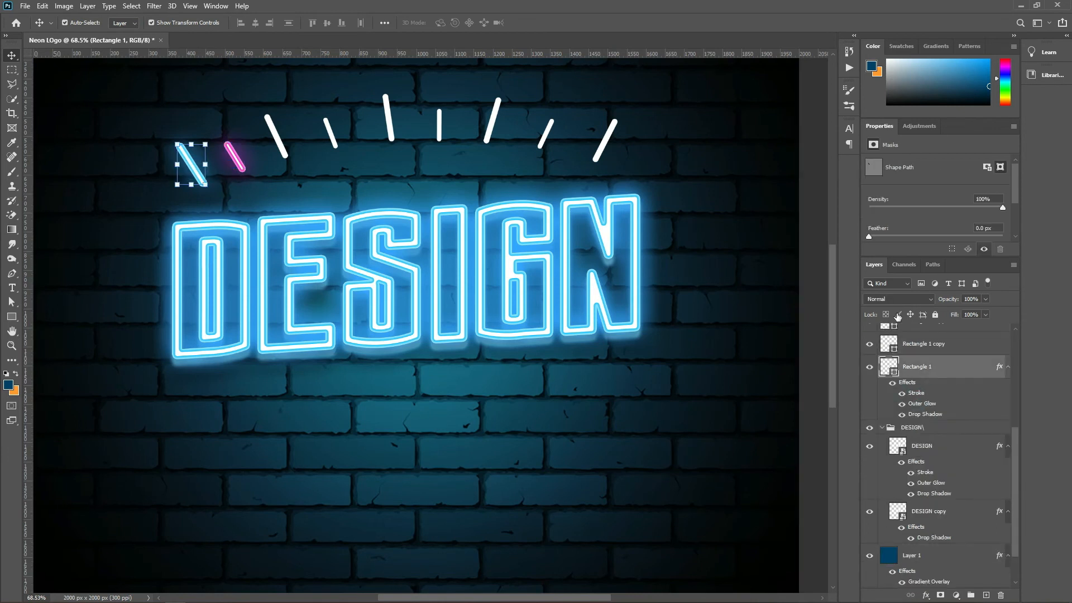
key(Up)
click(1036, 275)
right_click(936, 368)
click(819, 386)
- Paste the copied blue layer style onto the second, third and fourth long bars
click(278, 147)
right_click(956, 345)
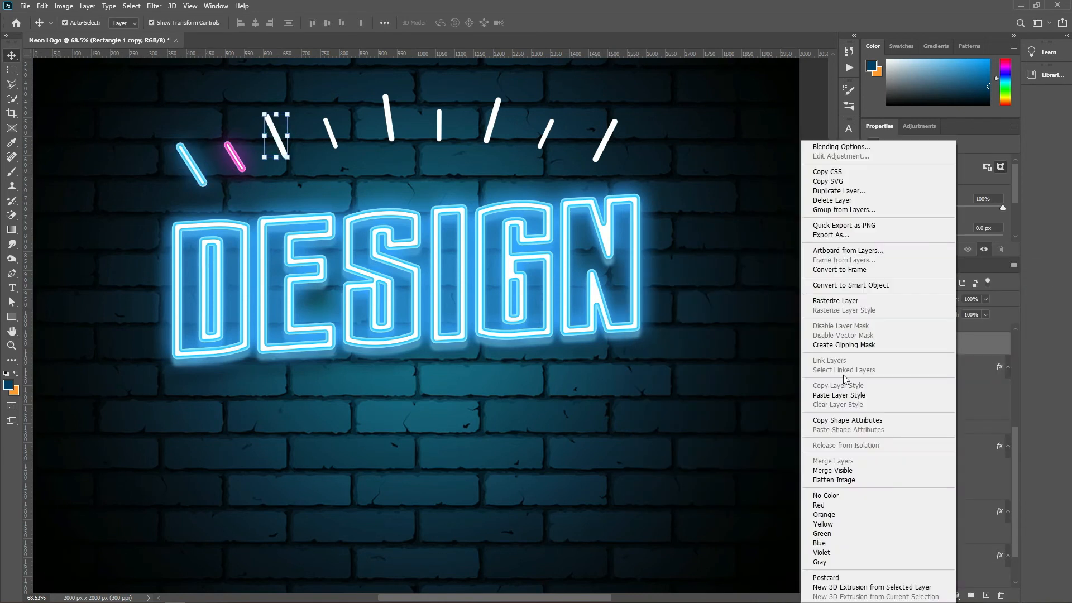
click(840, 395)
click(388, 124)
right_click(956, 336)
click(839, 395)
click(492, 120)
right_click(956, 336)
click(838, 395)
- Paste the copied blue layer style onto the last short bar
click(545, 134)
right_click(955, 335)
click(852, 396)
- Paste the copied blue layer style onto the last long bar, Rectangle 1 copy 4
click(605, 142)
right_click(917, 511)
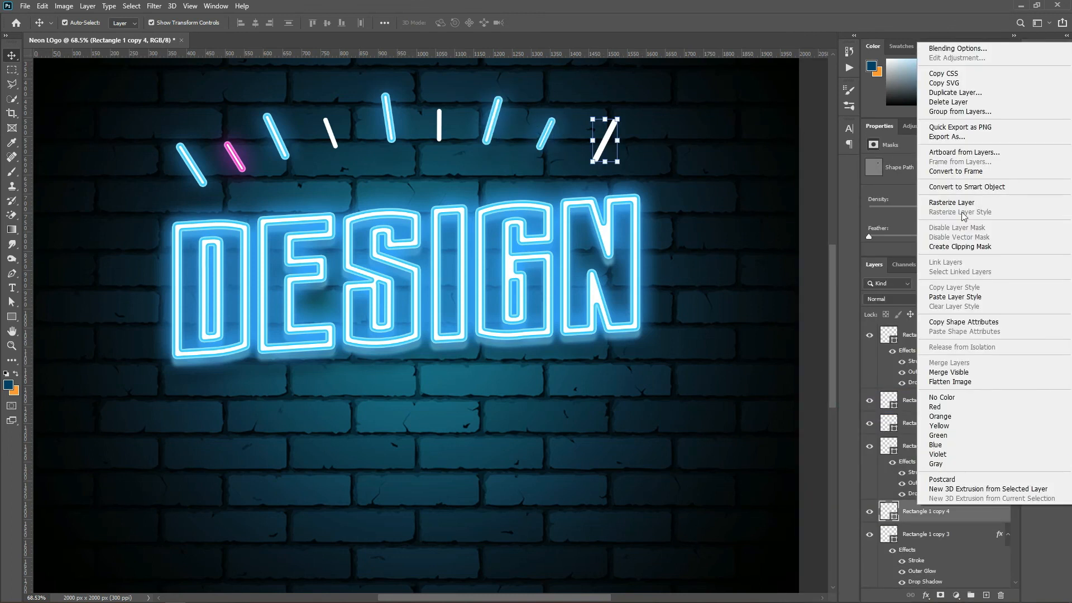
click(955, 296)
- Copy the layer style of the pink short bar, Rectangle 2, and paste it onto the last short bar
click(544, 139)
click(439, 125)
click(235, 156)
right_click(956, 446)
click(837, 402)
click(420, 126)
click(546, 135)
right_click(958, 335)
click(849, 396)
- Paste the pink layer style onto the remaining third and second short bars
click(439, 126)
right_click(964, 400)
click(857, 396)
click(331, 133)
right_click(918, 466)
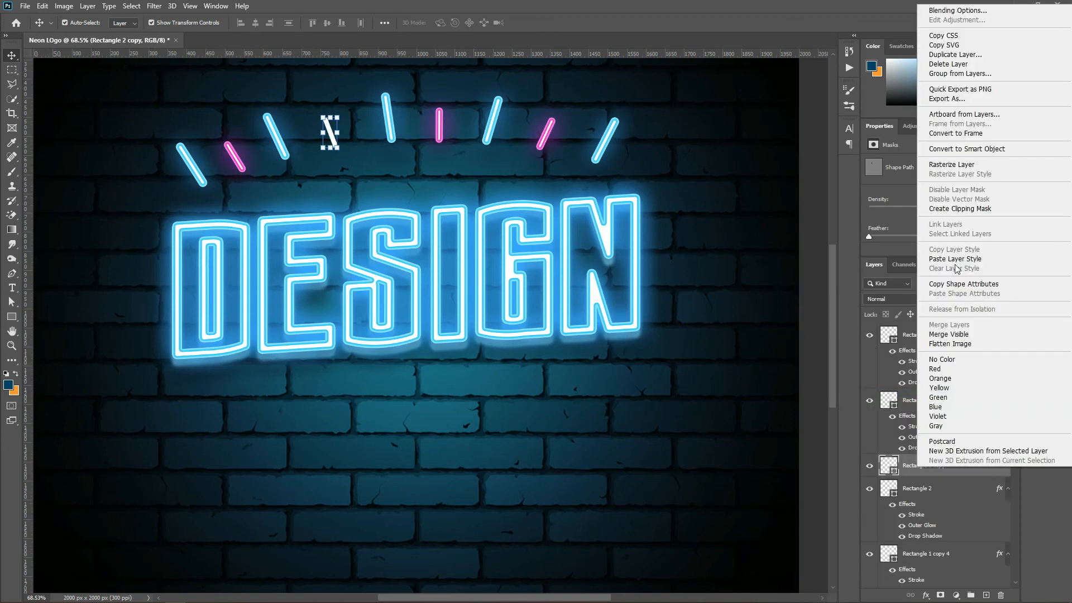
click(956, 258)
- Group all the bar layers and name the group "line"
scroll(430, 324, down, 5)
click(936, 337)
drag(1014, 397, 1014, 526)
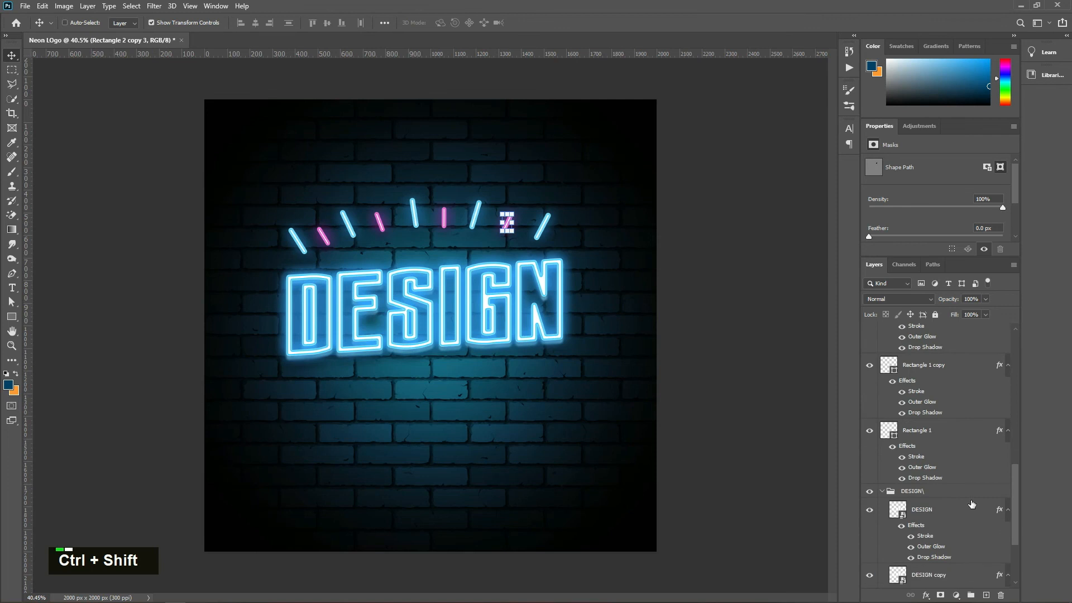
ctrl+shift+click(932, 437)
key(ctrl+g)
double_click(914, 330)
text(line)
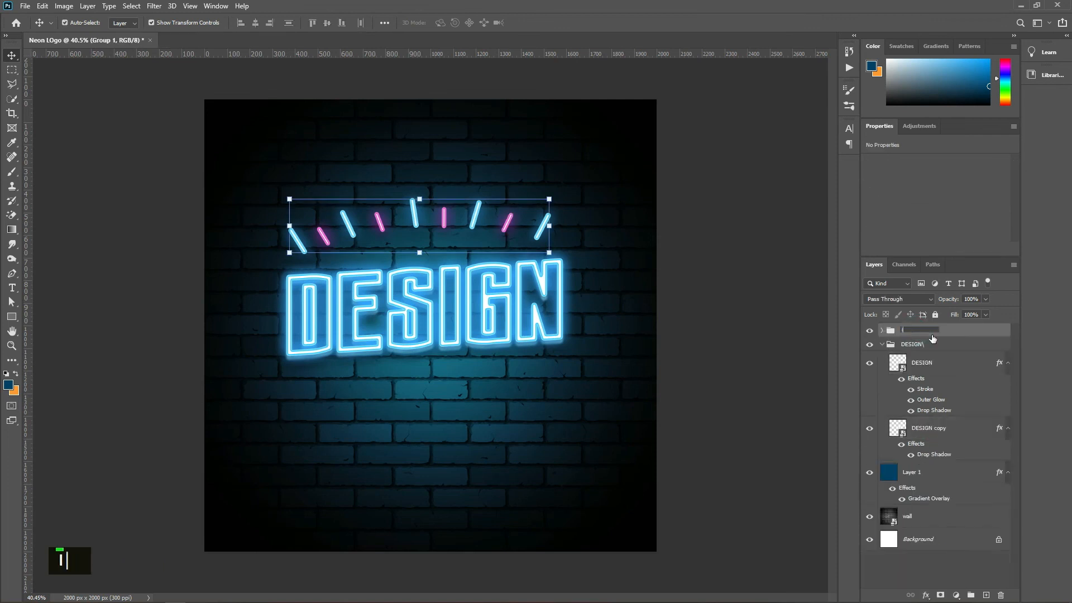
click(963, 567)
- Collapse the DESIGN group, duplicate the line group and move the copy below the DESIGN text
click(920, 334)
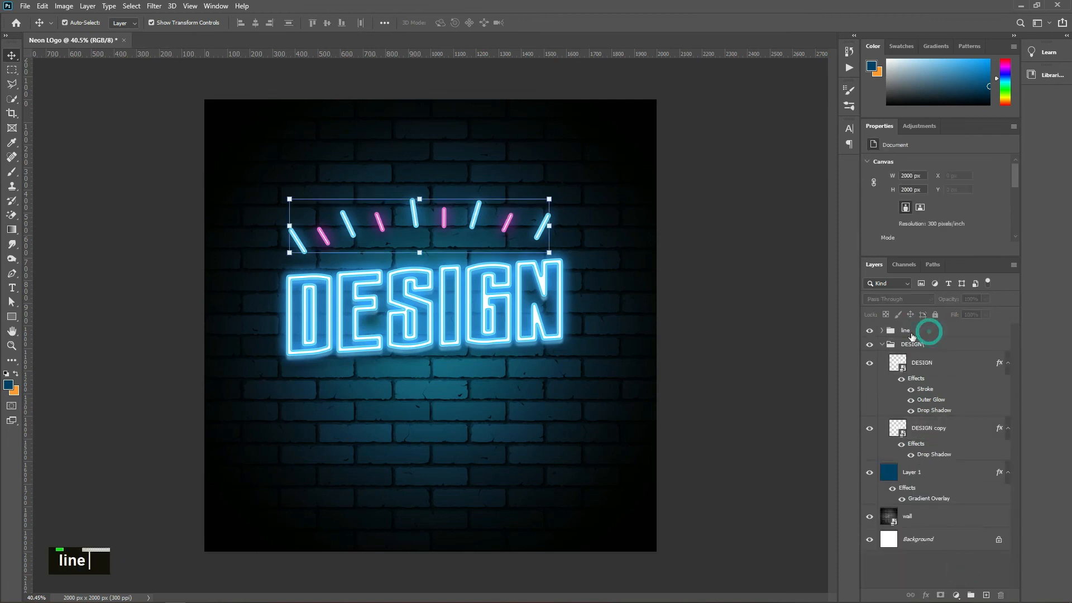
click(882, 344)
key(ctrl+j)
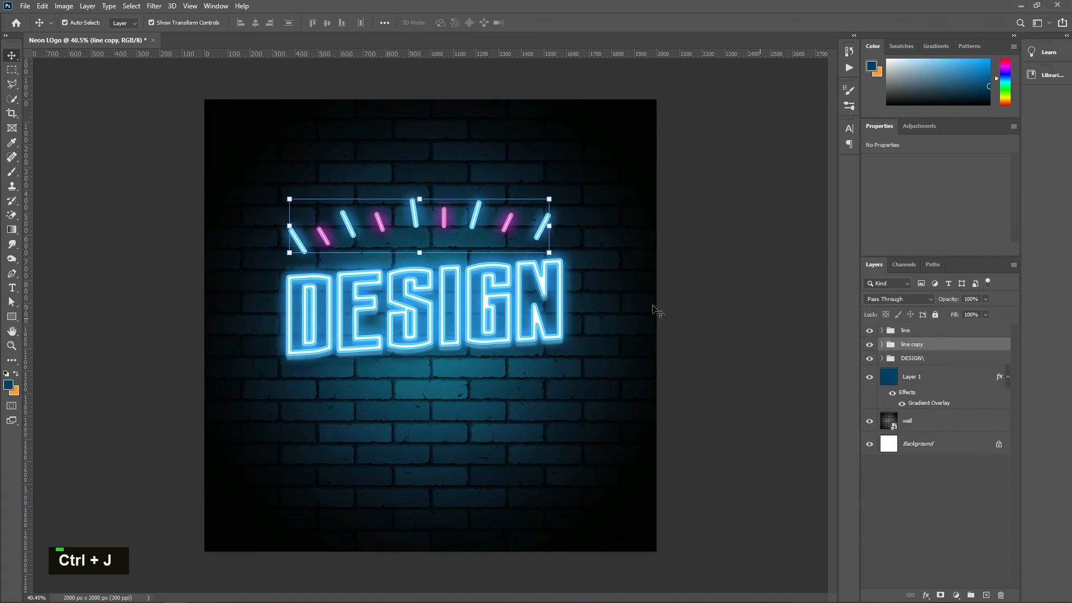
click(70, 26)
drag(463, 213, 468, 385)
- Flip the line copy group horizontally and vertically, and move it slightly up towards the text
key(ctrl+t)
right_click(441, 397)
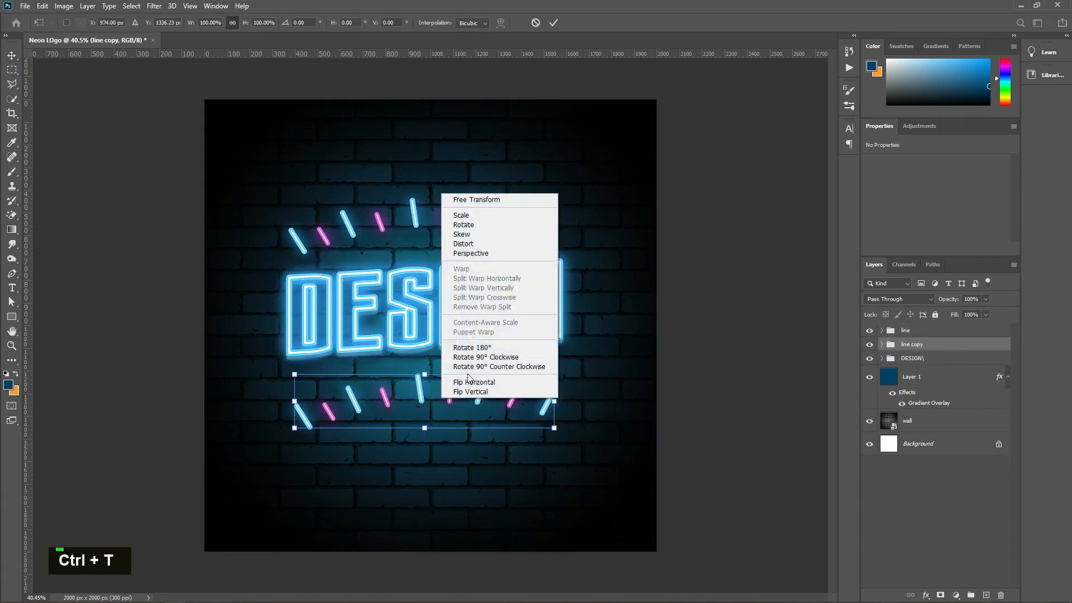
click(466, 382)
right_click(399, 413)
click(434, 406)
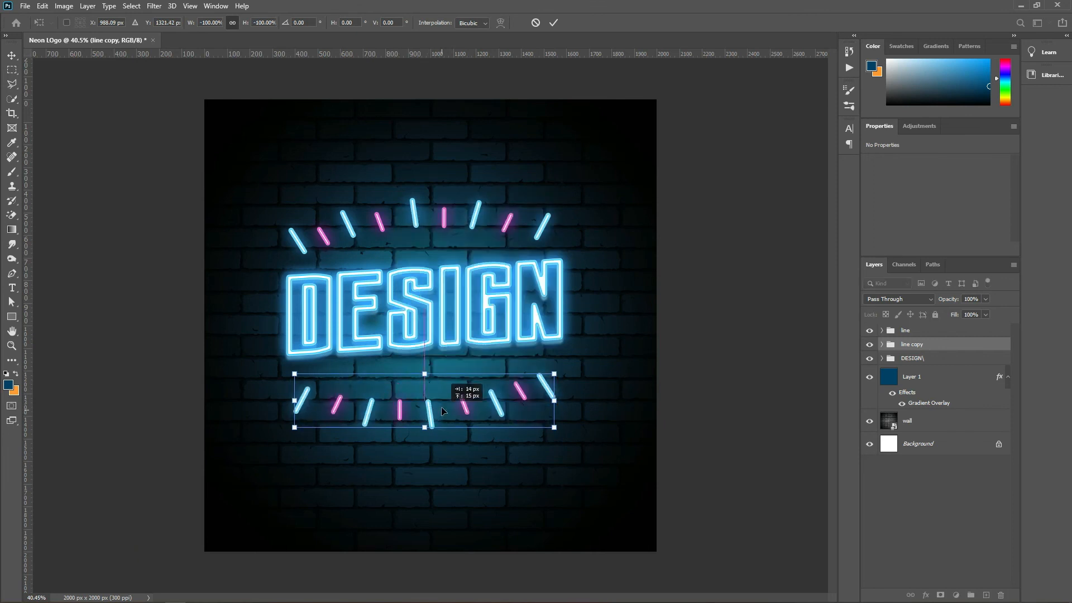
drag(462, 388, 457, 377)
click(553, 22)
- Nudge the line copy group slightly right and up to align it beneath the DESIGN text, and deselect it
click(527, 350)
click(528, 228)
click(85, 22)
click(919, 333)
click(923, 346)
key(Right)
key(Right)
key(Right)
key(Up)
key(Up)
key(Up)
key(Down)
key(Down)
click(943, 514)
- Stamp all visible layers into a new layer on top and open it in the Camera Raw filter
click(882, 358)
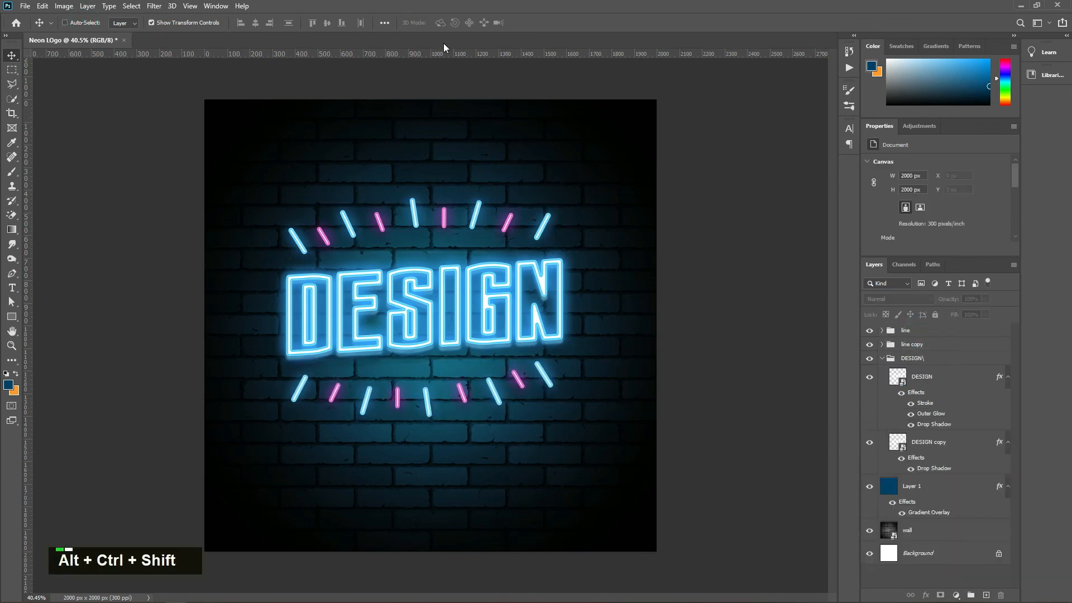
key(ctrl+alt+shift+e)
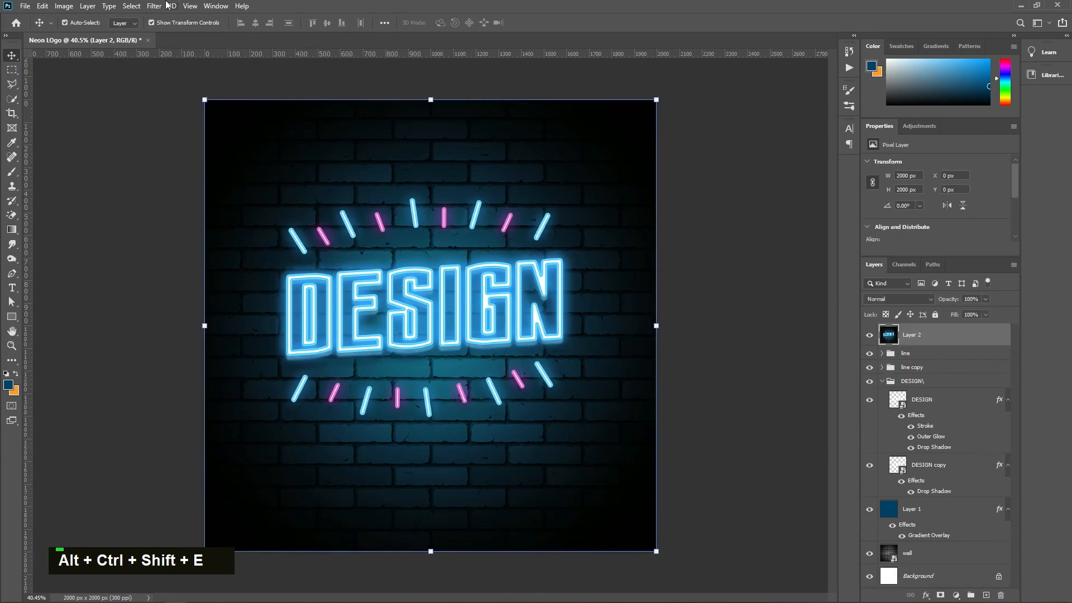
click(166, 6)
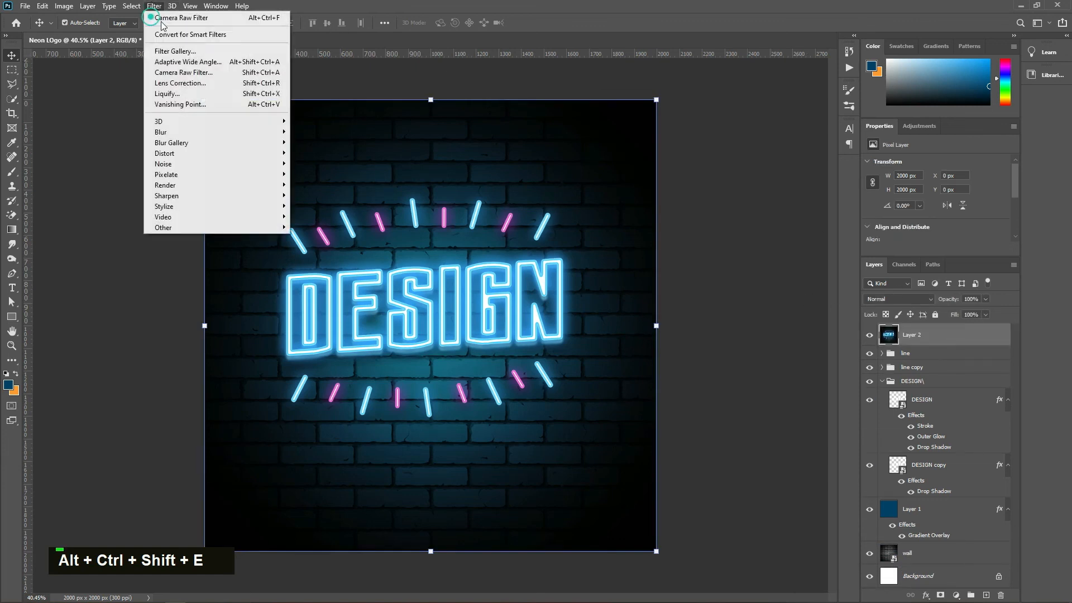
click(185, 72)
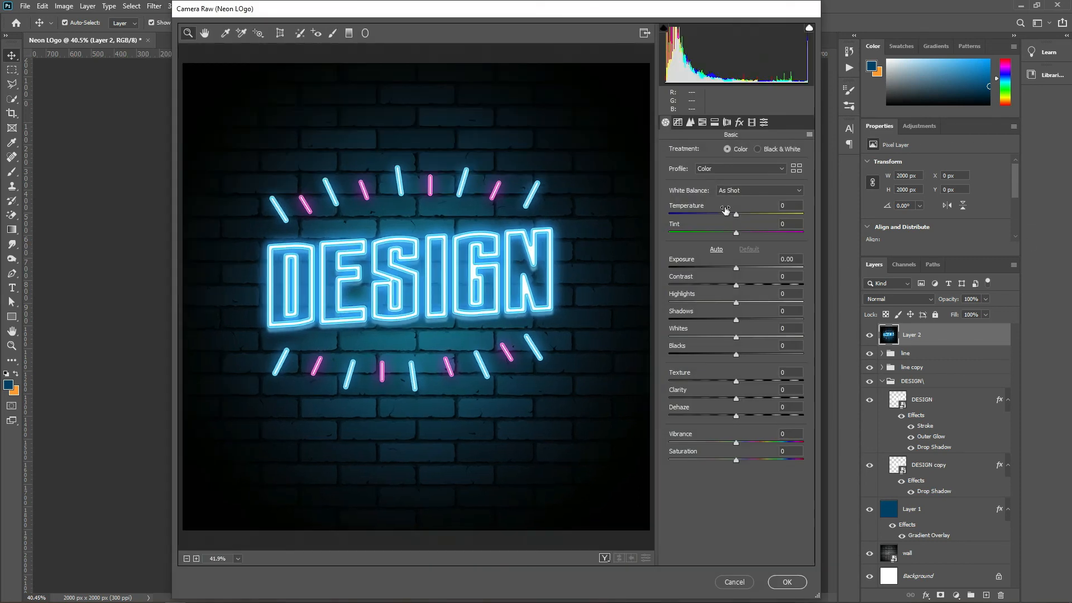
- Set temperature to -8, tint to +13, blacks to -5 and highlights to -9, and raise the contrast slightly
drag(738, 216, 746, 232)
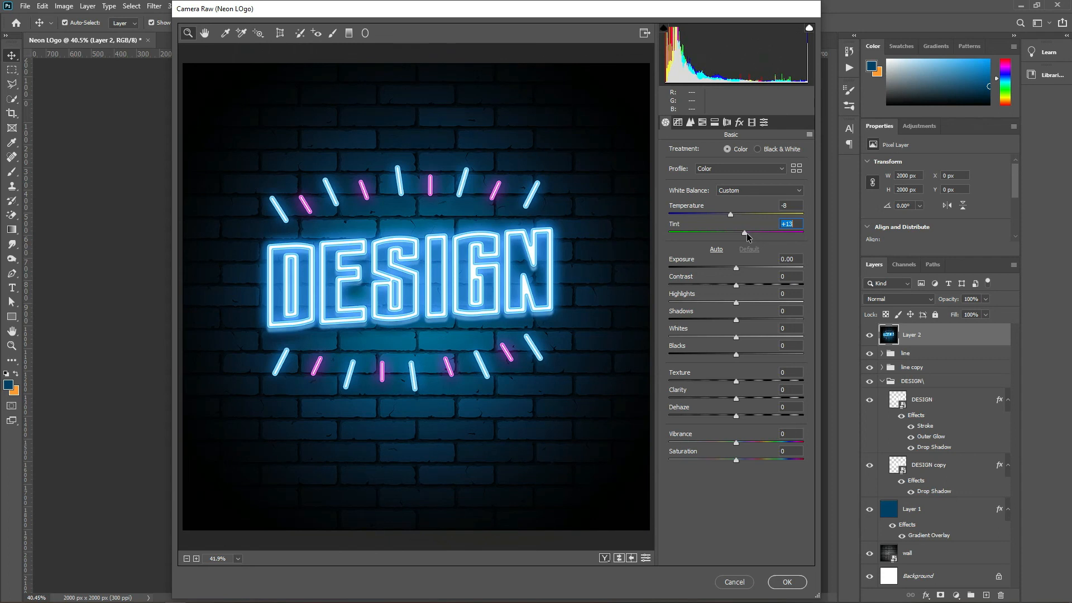
drag(736, 355, 733, 357)
drag(736, 294, 742, 286)
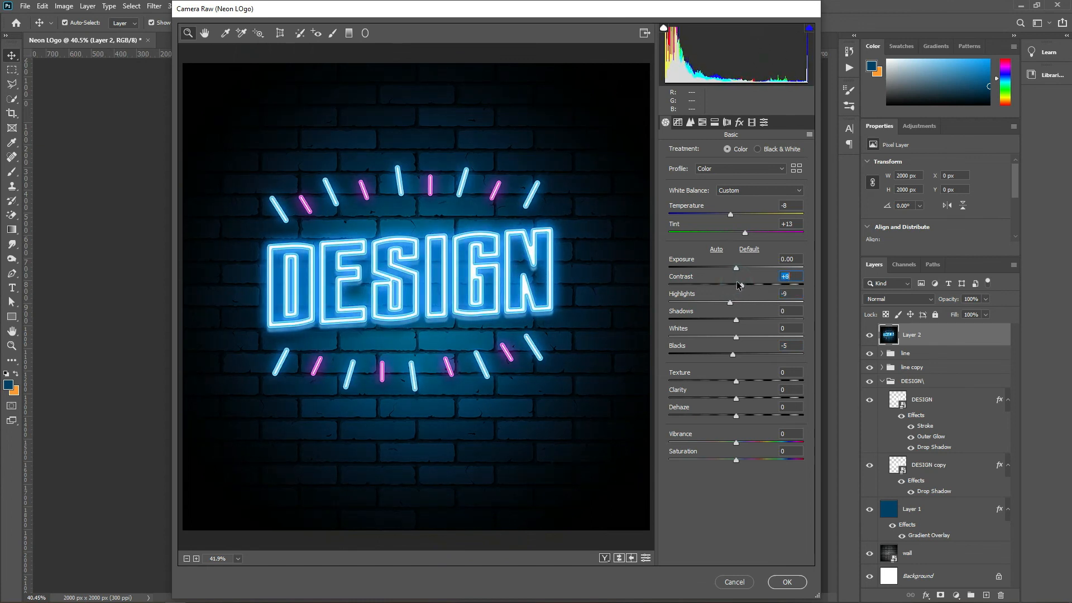
- Set the post-crop vignetting amount to -8, apply the filter and hide Layer 2 to compare the result
click(740, 122)
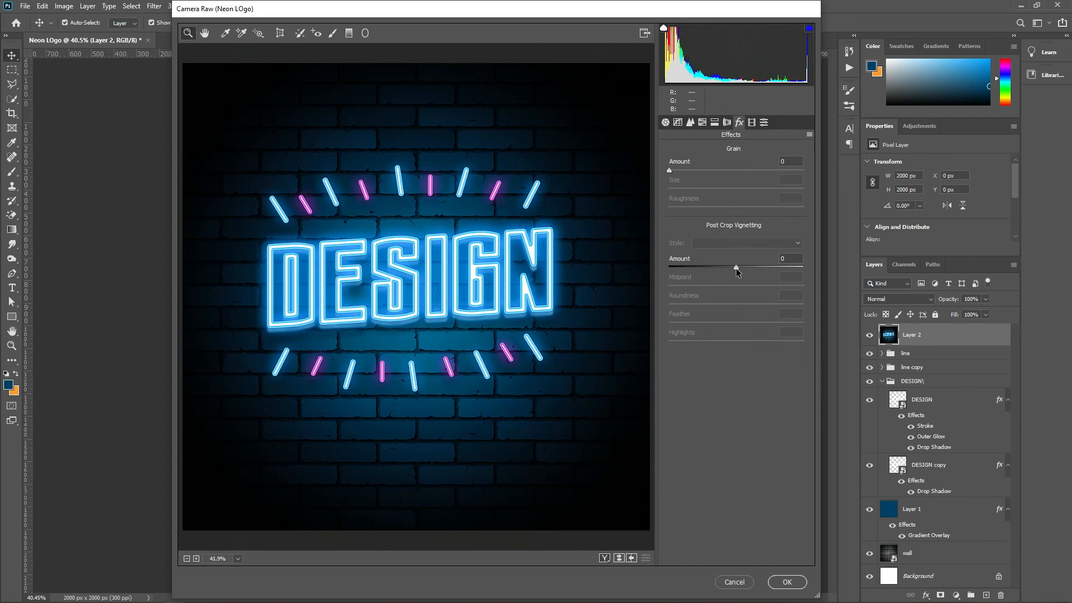
drag(724, 270, 731, 271)
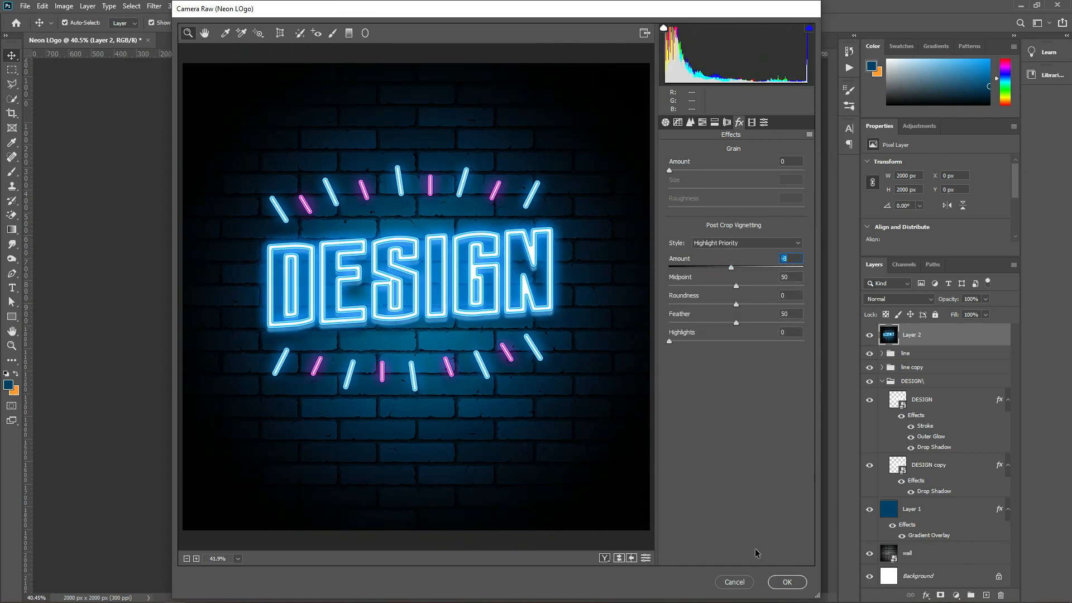
click(787, 582)
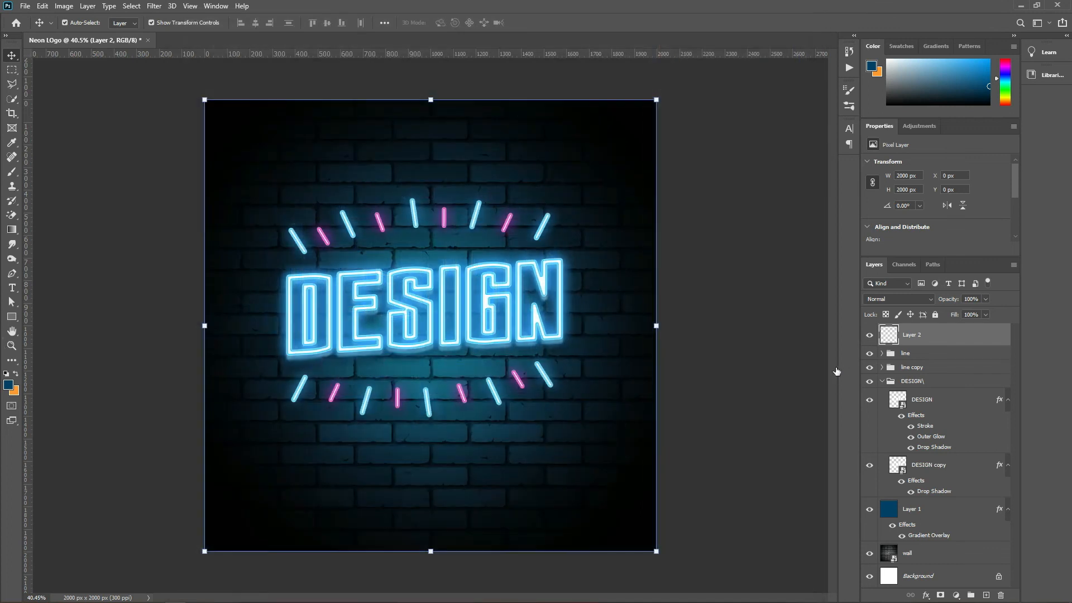
click(869, 335)
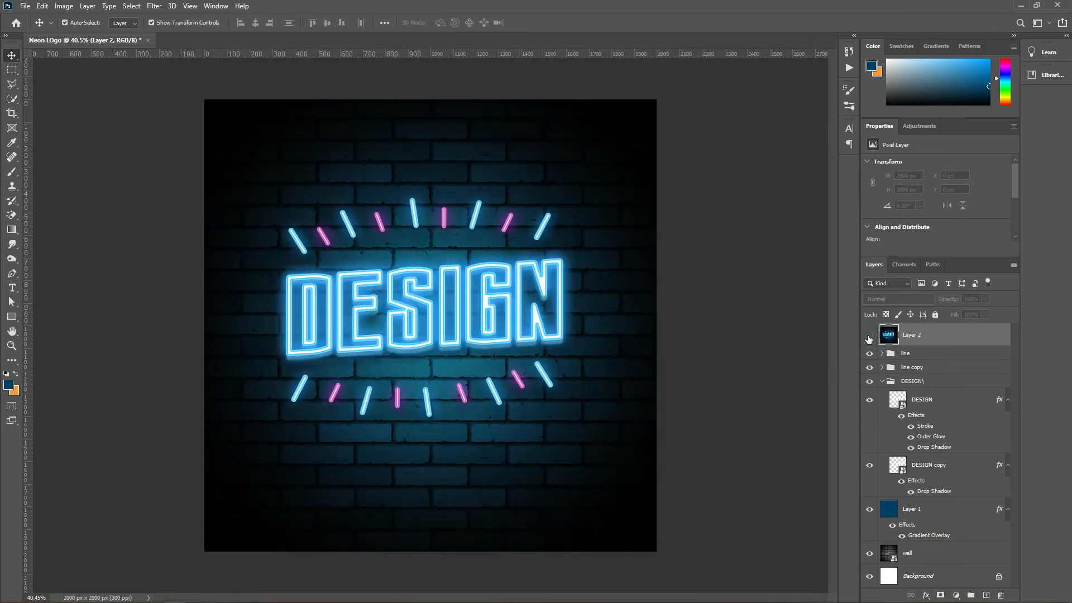